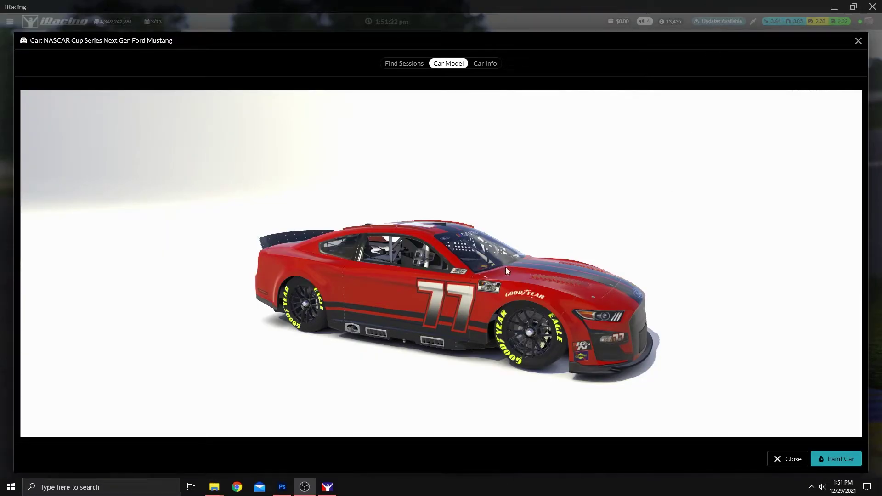
Step: Rotate the car view, then load the Next Gen Ford Mustang into iRacing's Paint Shop
{"action": "mouse_move", "coordinate": [478, 266]}
{"action": "left_mouse_down"}
{"action": "mouse_move", "coordinate": [495, 299]}
{"action": "mouse_move", "coordinate": [495, 333]}
{"action": "mouse_move", "coordinate": [344, 278]}
{"action": "mouse_move", "coordinate": [482, 274]}
{"action": "mouse_move", "coordinate": [511, 291]}
{"action": "mouse_move", "coordinate": [515, 317]}
{"action": "mouse_move", "coordinate": [498, 279]}
{"action": "mouse_move", "coordinate": [476, 274]}
{"action": "left_mouse_up"}
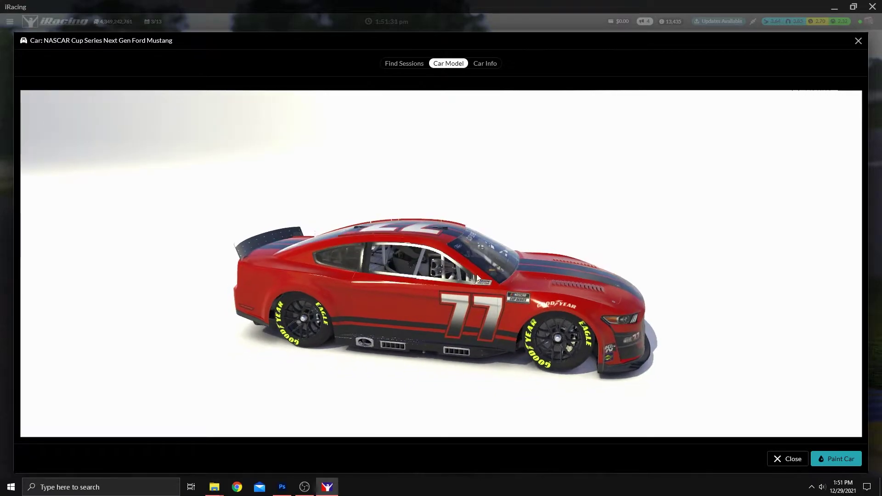
{"action": "left_click", "coordinate": [824, 458]}
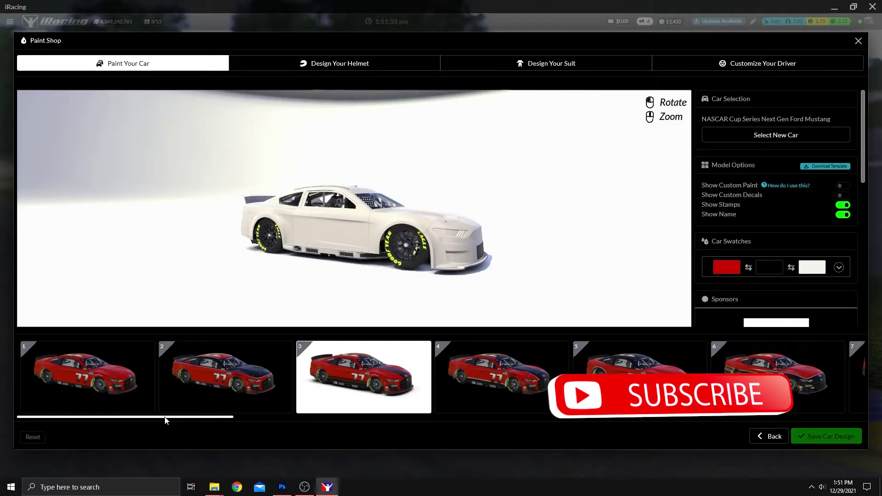
{"action": "left_click_drag", "start_coordinate": [168, 417], "coordinate": [196, 426]}
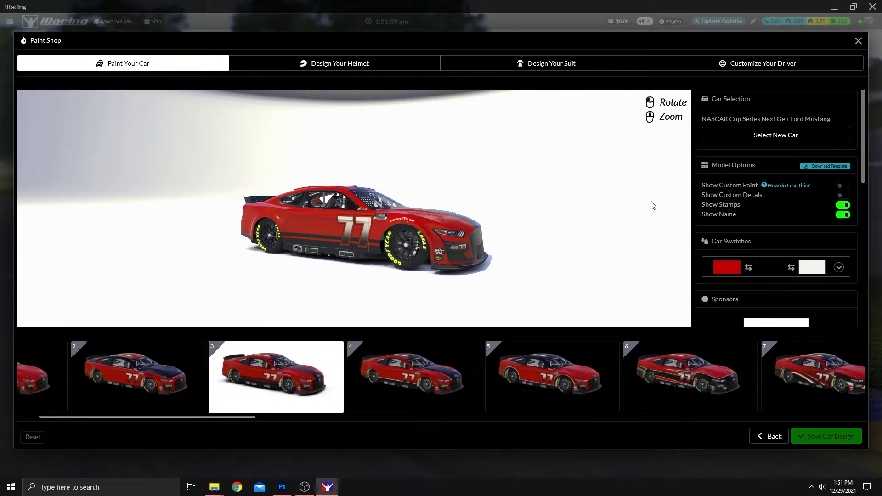
Step: Switch to the Photoshop template, expand Car Patterns and select the car_pattern_003.tga layer
{"action": "left_click", "coordinate": [282, 487]}
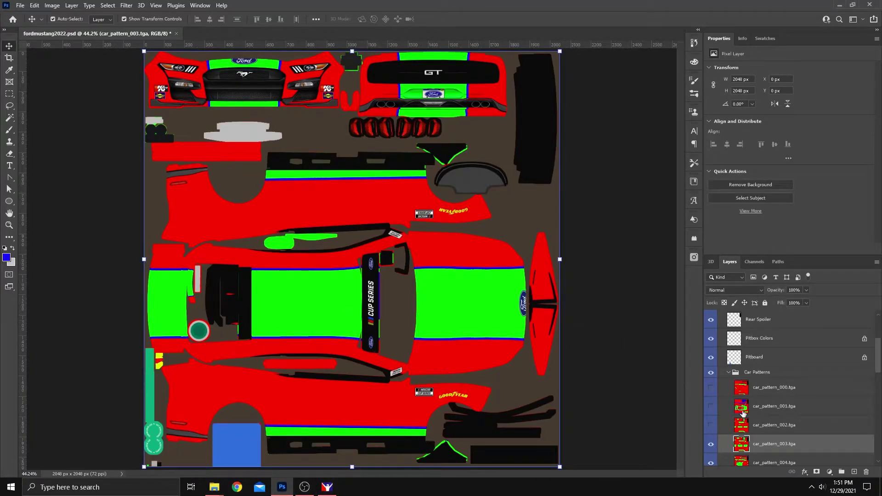
{"action": "left_click", "coordinate": [729, 372]}
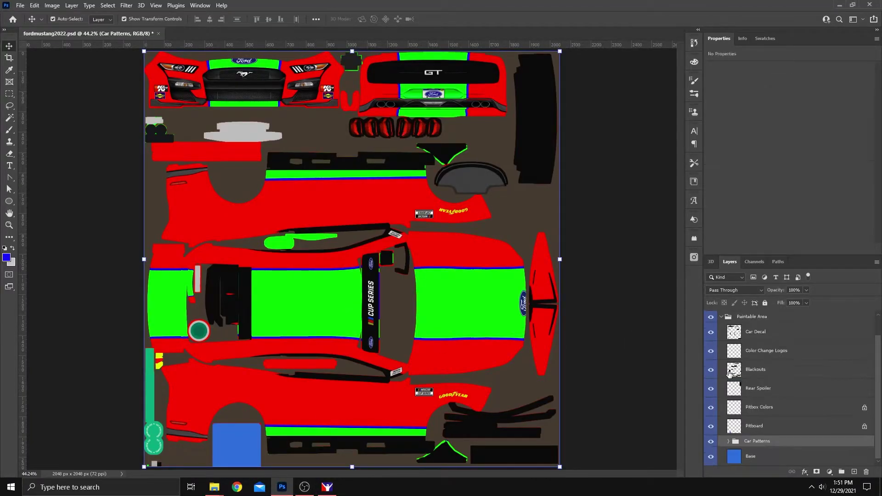
{"action": "left_click", "coordinate": [728, 441]}
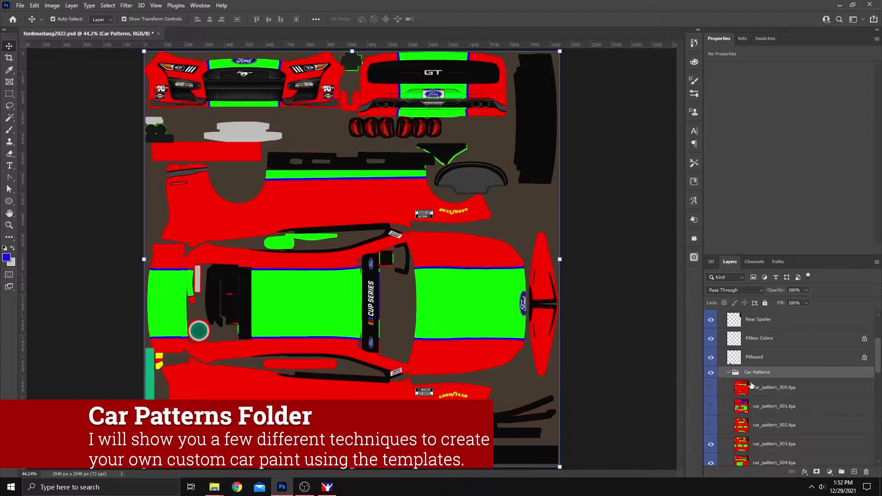
{"action": "scroll", "coordinate": [753, 381], "scroll_direction": "down", "scroll_amount": 2}
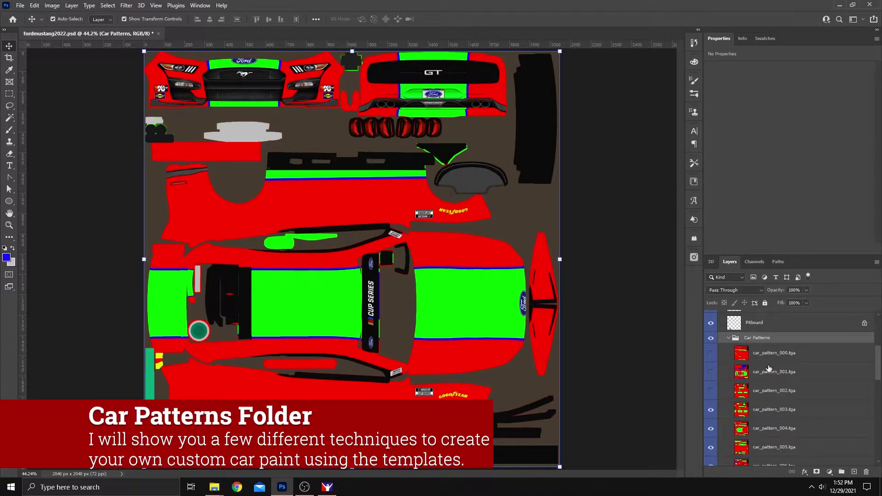
{"action": "left_click", "coordinate": [744, 409]}
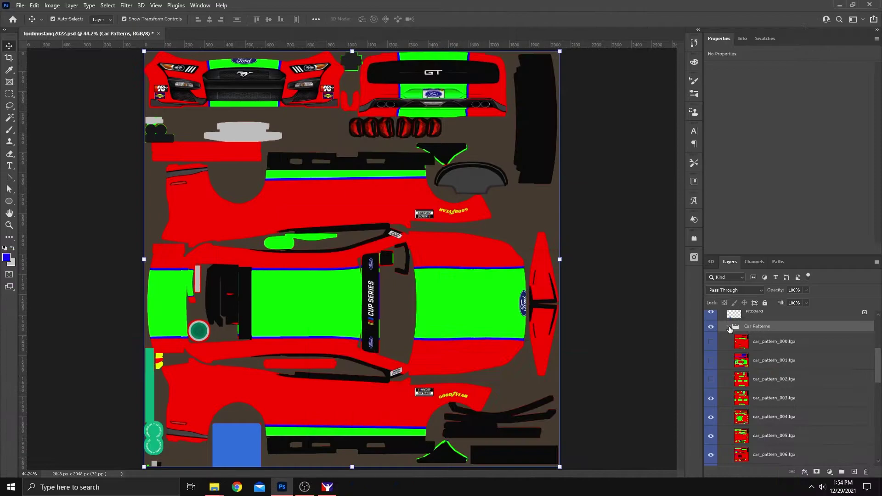
Step: Re-expand the Car Patterns group and scroll through its car_pattern layers
{"action": "left_click", "coordinate": [729, 327]}
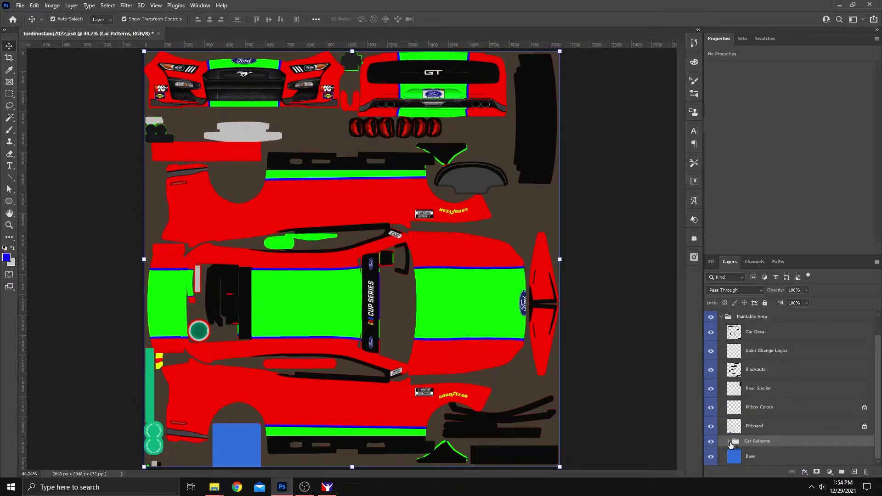
{"action": "left_click", "coordinate": [729, 442]}
{"action": "scroll", "coordinate": [766, 393], "scroll_direction": "down", "scroll_amount": 3}
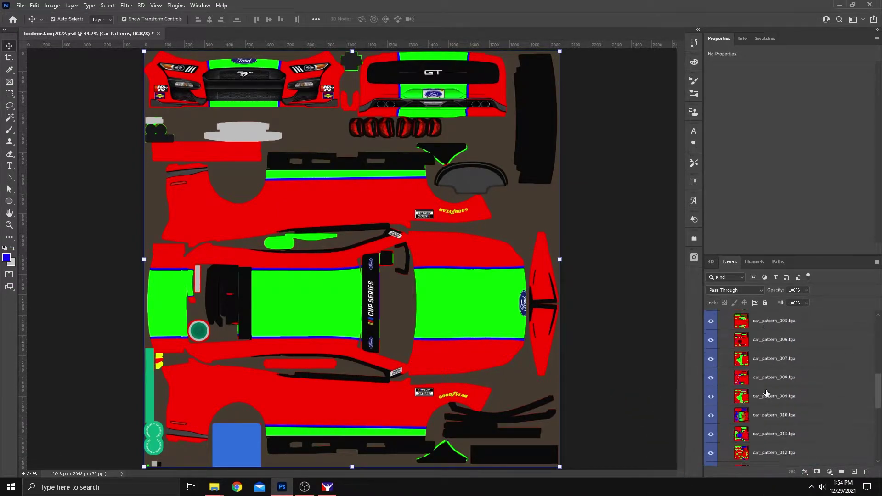
{"action": "scroll", "coordinate": [766, 393], "scroll_direction": "down", "scroll_amount": 5}
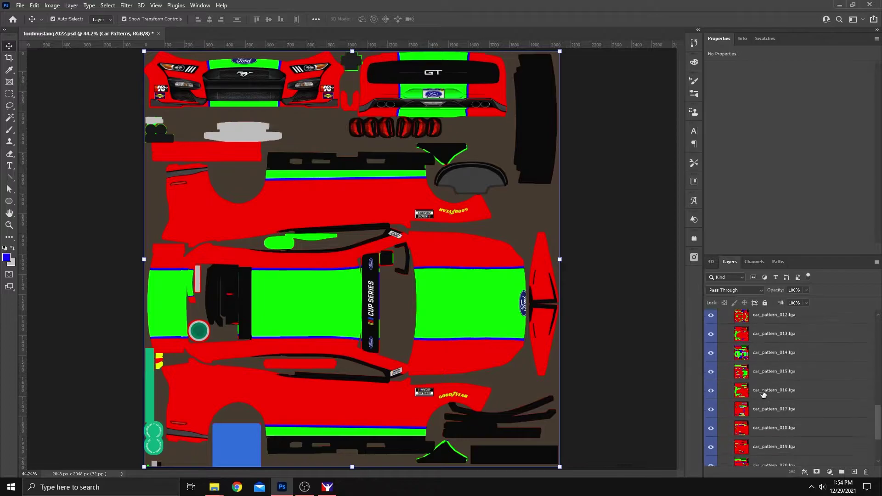
{"action": "scroll", "coordinate": [763, 393], "scroll_direction": "down", "scroll_amount": 3}
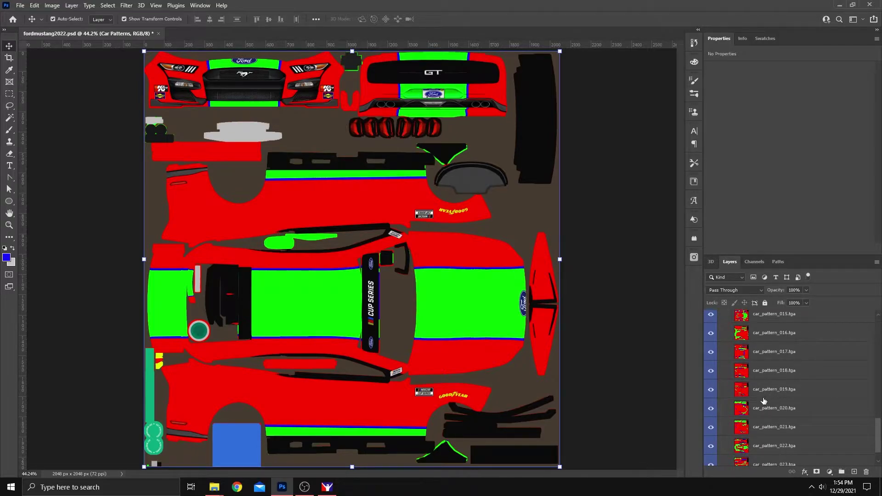
{"action": "scroll", "coordinate": [764, 401], "scroll_direction": "up", "scroll_amount": 10}
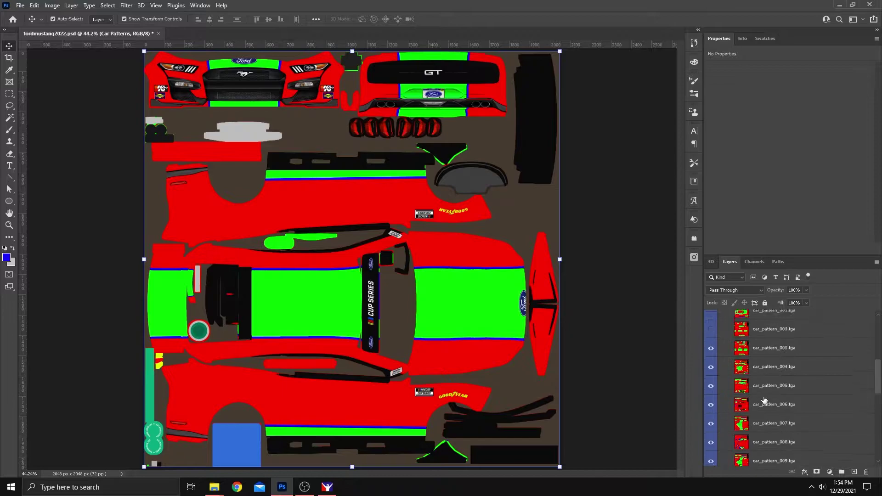
{"action": "scroll", "coordinate": [764, 400], "scroll_direction": "up", "scroll_amount": 2}
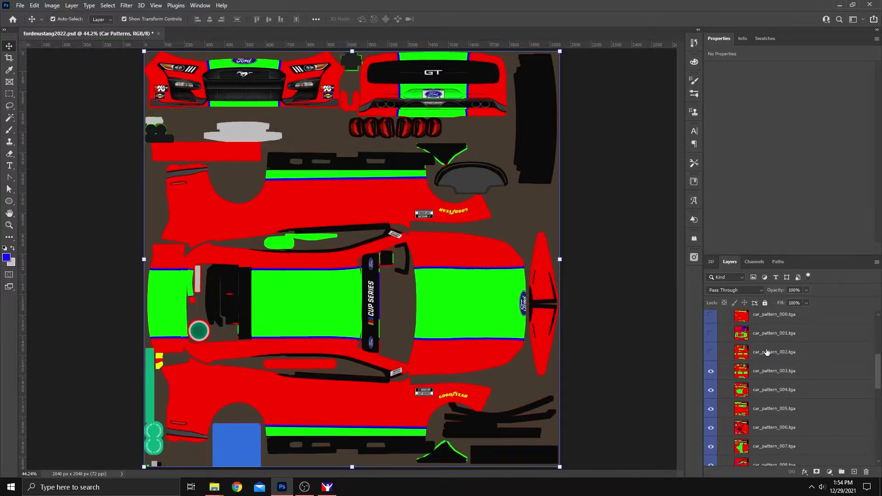
{"action": "scroll", "coordinate": [767, 353], "scroll_direction": "up", "scroll_amount": 7}
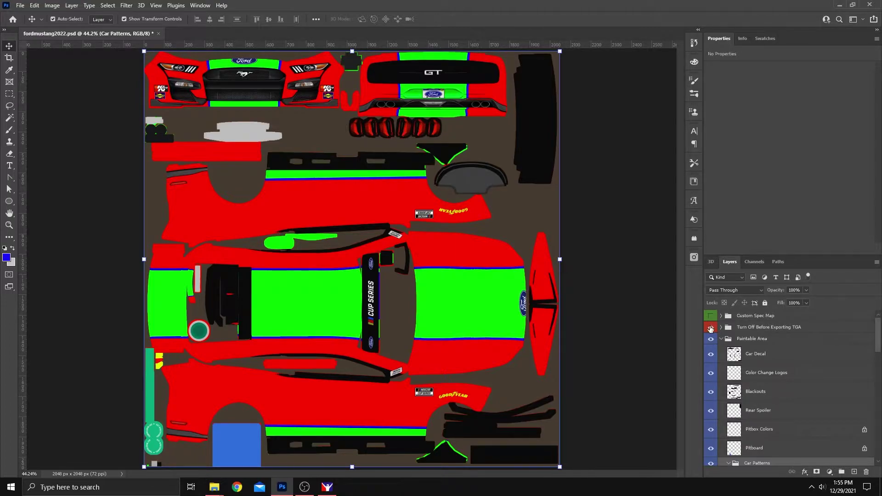
Step: Hide the Car_Mandatory layer and the Turn Off Before Exporting TGA group, then collapse it
{"action": "left_click", "coordinate": [710, 328]}
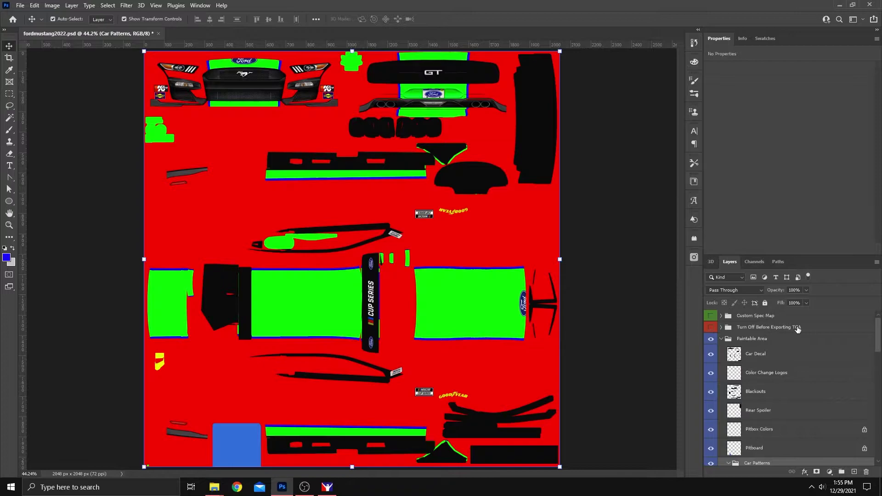
{"action": "left_click", "coordinate": [721, 328]}
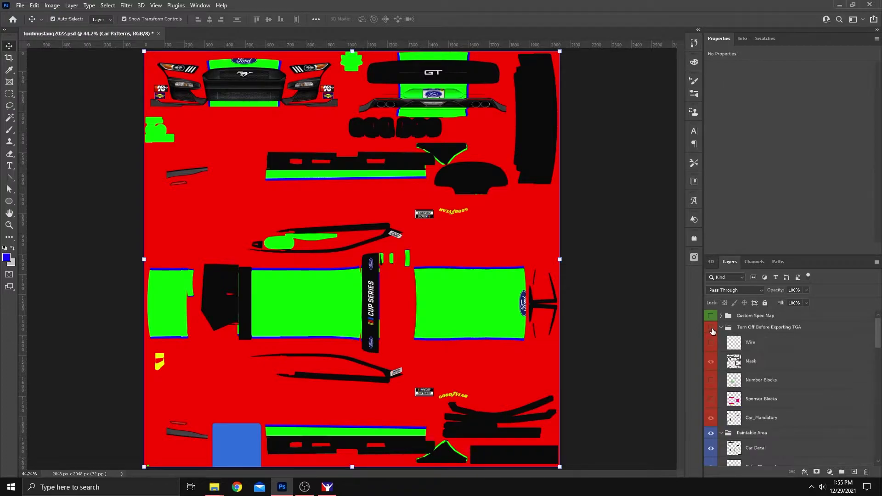
{"action": "left_click", "coordinate": [711, 327]}
{"action": "left_click", "coordinate": [711, 420]}
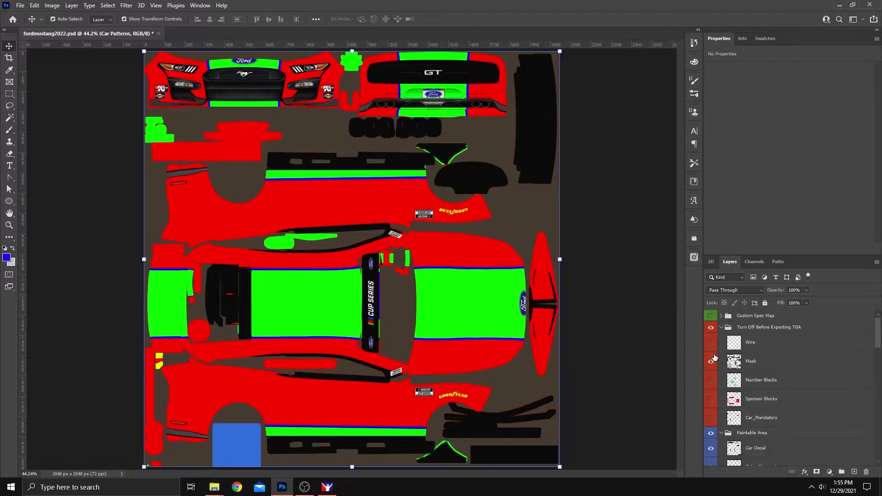
{"action": "left_click", "coordinate": [711, 327]}
{"action": "left_click", "coordinate": [721, 327]}
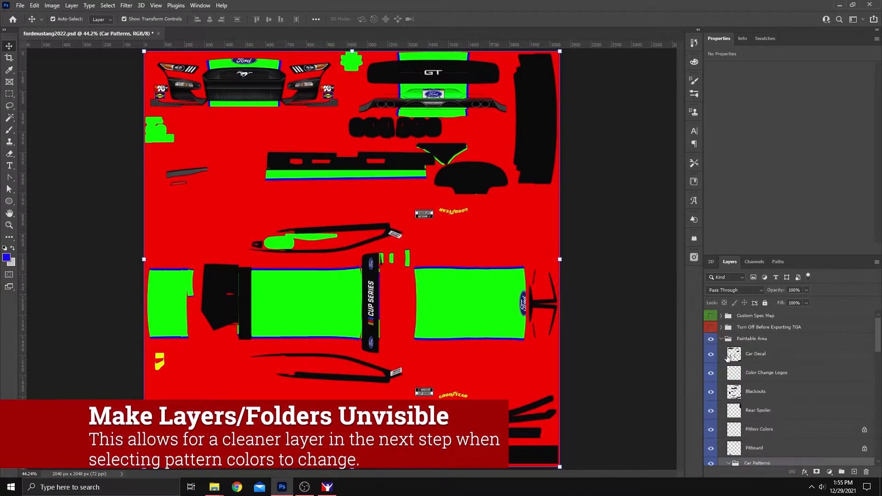
Step: Hide the Car Decal, Color Change Logos and Blackouts layers
{"action": "left_click", "coordinate": [710, 353]}
{"action": "scroll", "coordinate": [711, 350], "scroll_direction": "down", "scroll_amount": 1}
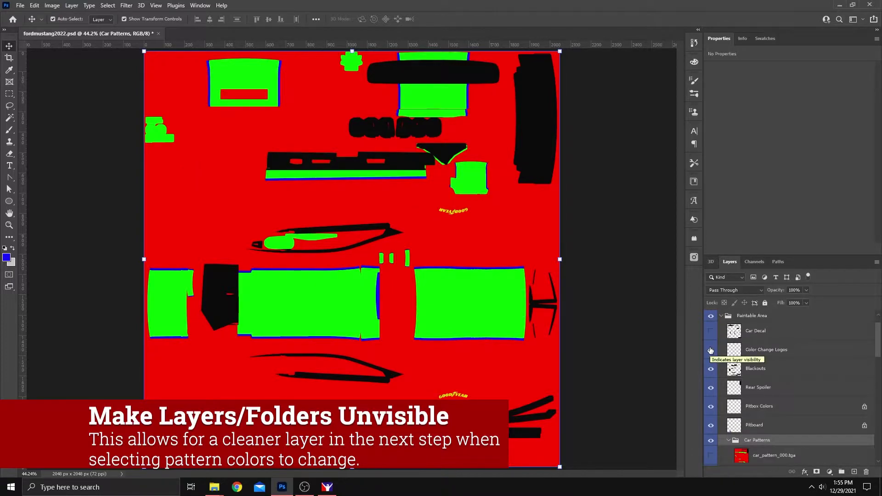
{"action": "left_click", "coordinate": [712, 332]}
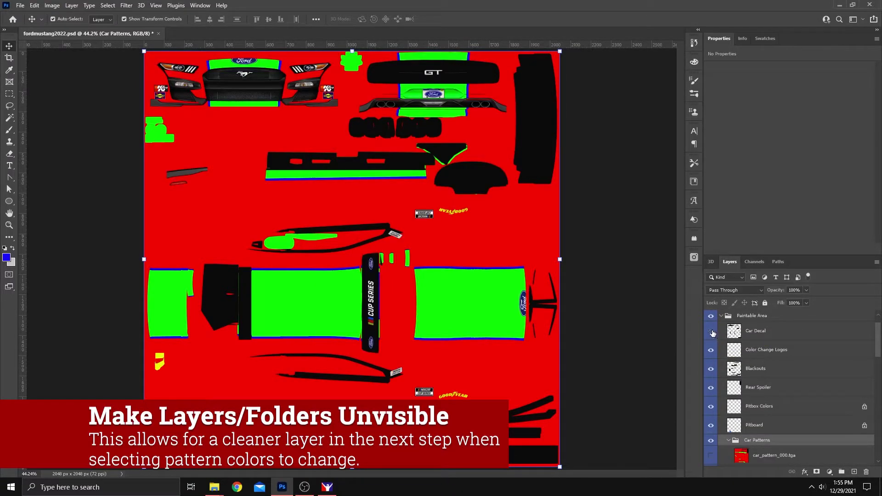
{"action": "left_click", "coordinate": [711, 332]}
{"action": "left_click", "coordinate": [711, 351]}
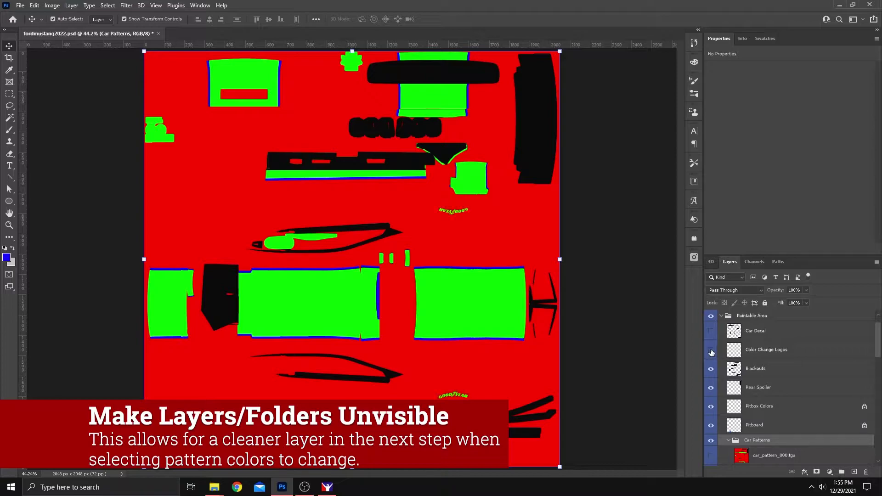
{"action": "left_click", "coordinate": [711, 370]}
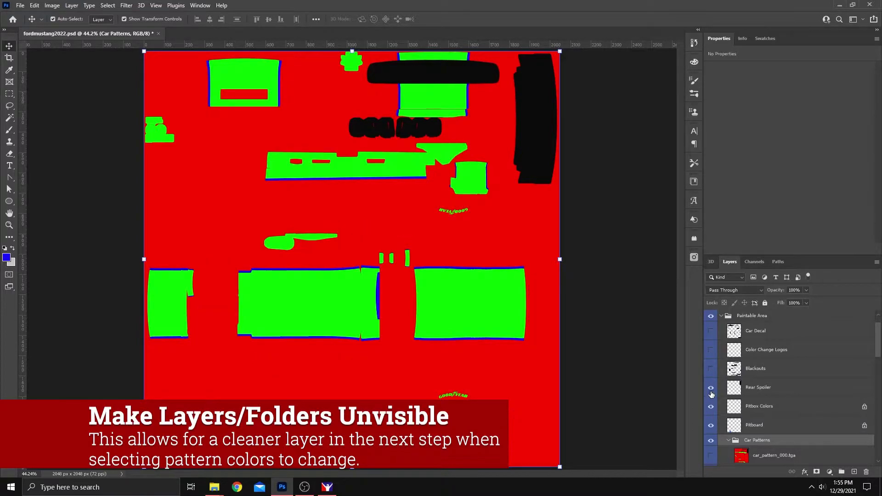
Step: Hide the Pitboard layer and select the car_pattern_003.tga layer
{"action": "left_click", "coordinate": [712, 425]}
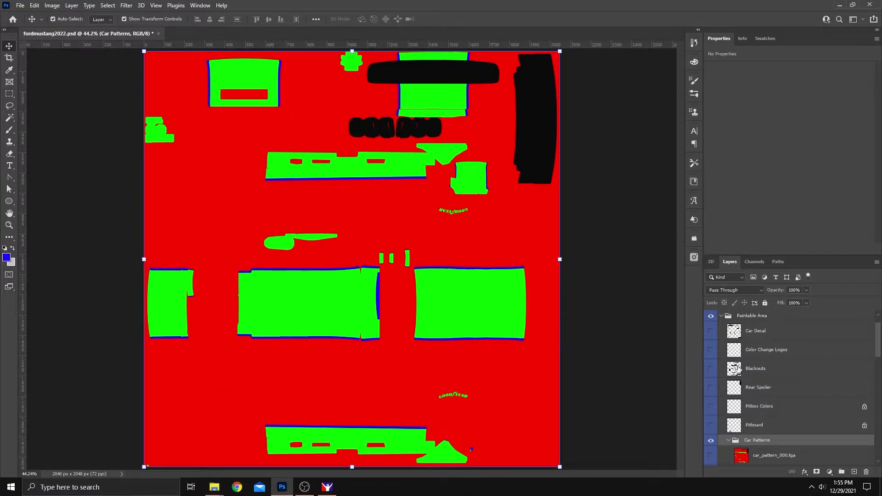
{"action": "left_click", "coordinate": [711, 426]}
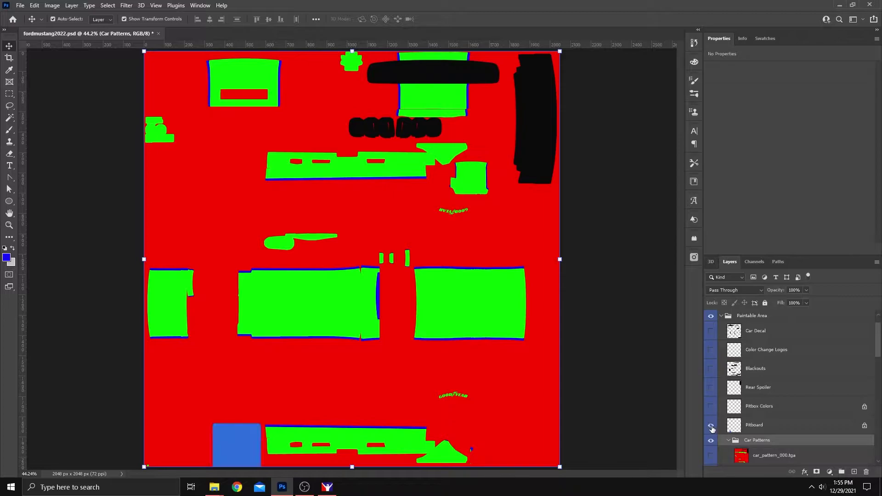
{"action": "left_click", "coordinate": [711, 427]}
{"action": "scroll", "coordinate": [741, 395], "scroll_direction": "down", "scroll_amount": 2}
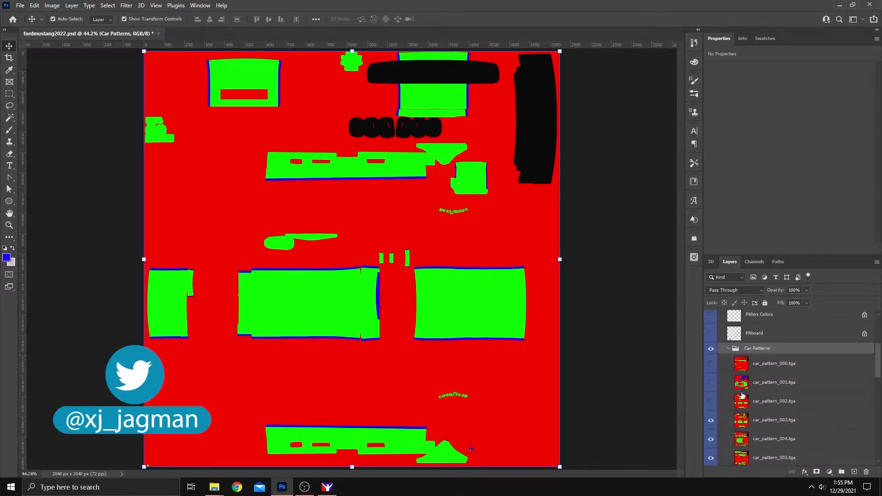
{"action": "scroll", "coordinate": [743, 395], "scroll_direction": "down", "scroll_amount": 1}
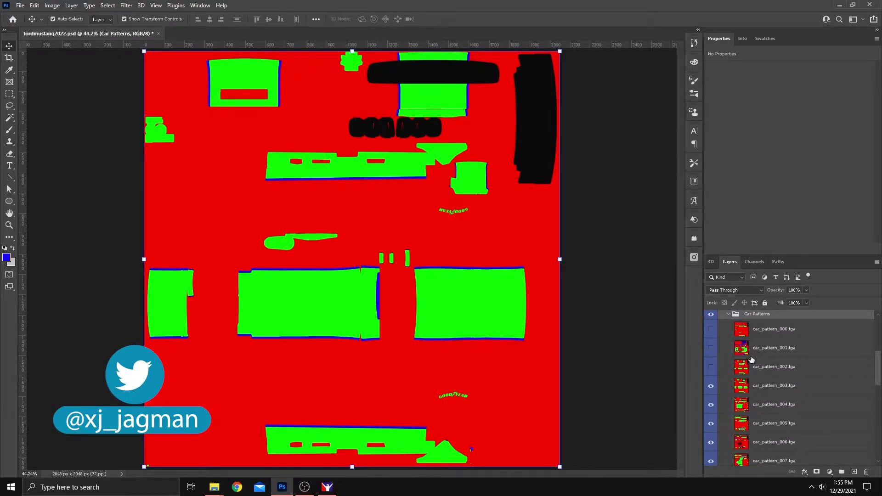
{"action": "left_click", "coordinate": [739, 387]}
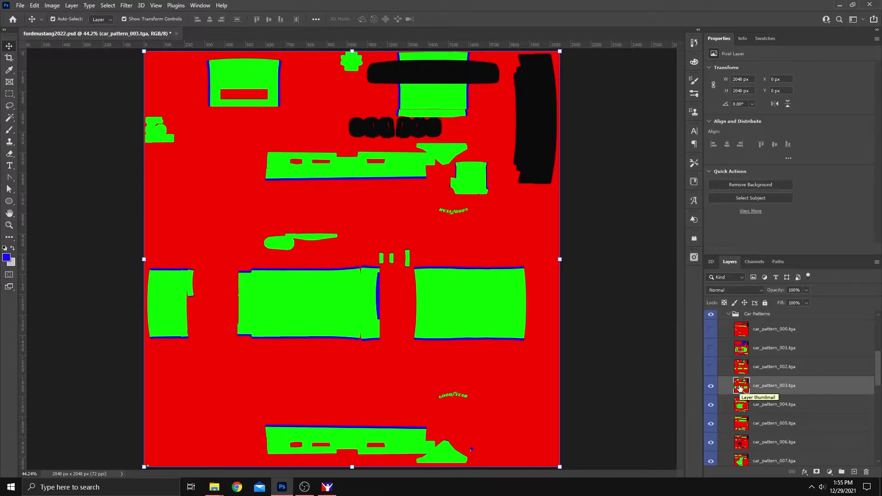
Step: In Color Range, sample red, then the blue outline, and finally select the green areas
{"action": "left_click", "coordinate": [108, 5]}
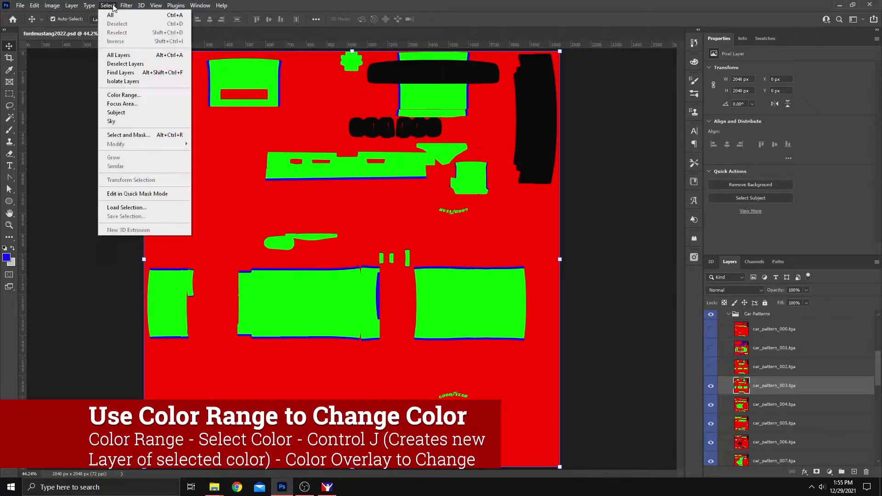
{"action": "left_click", "coordinate": [148, 94]}
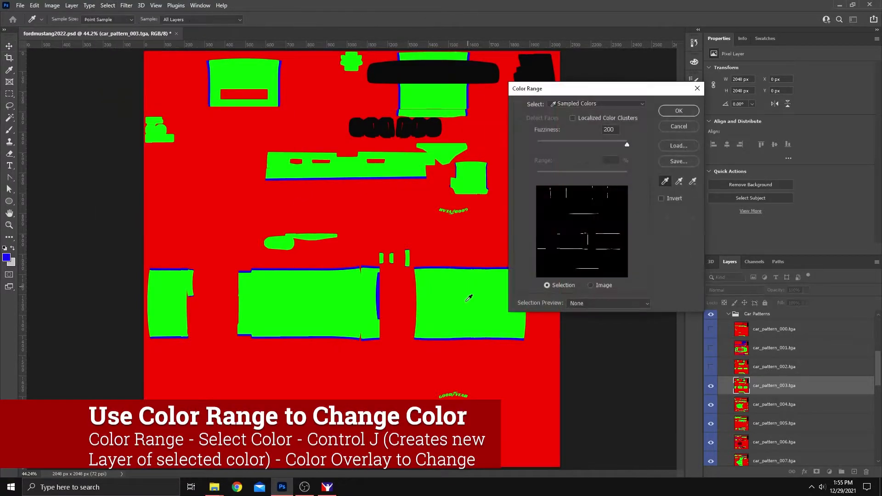
{"action": "left_click", "coordinate": [460, 288]}
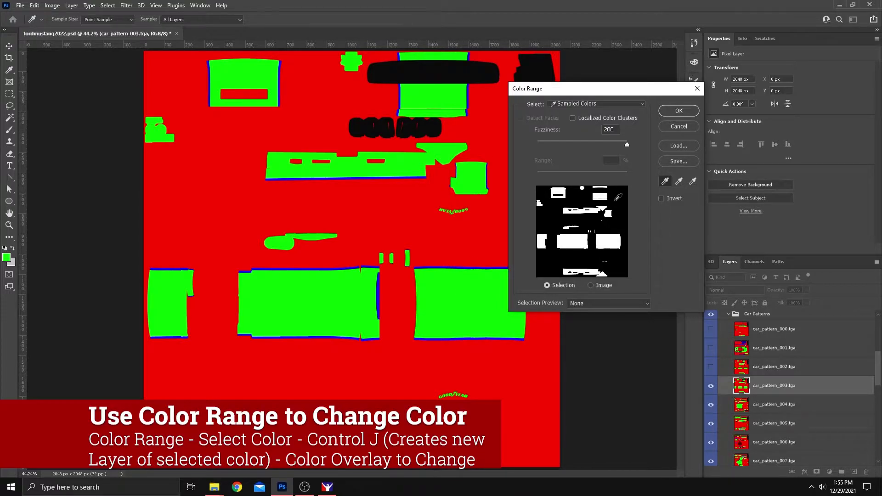
{"action": "left_click", "coordinate": [433, 242]}
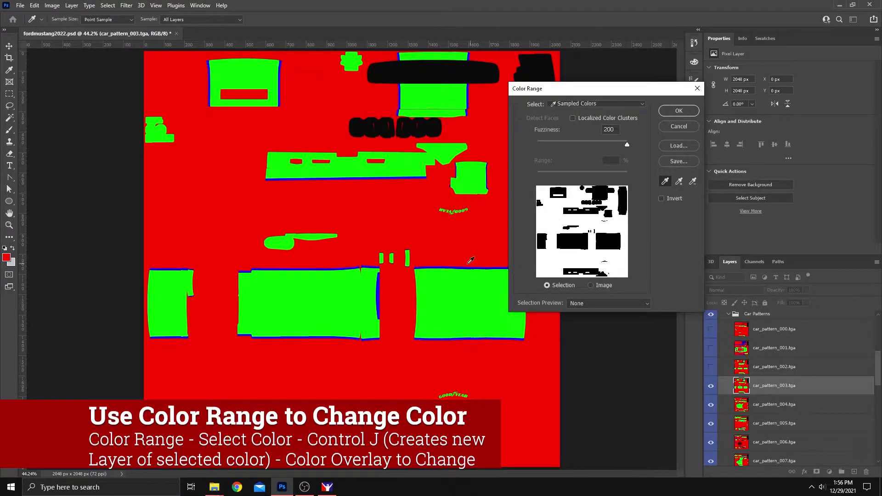
{"action": "left_click", "coordinate": [455, 267]}
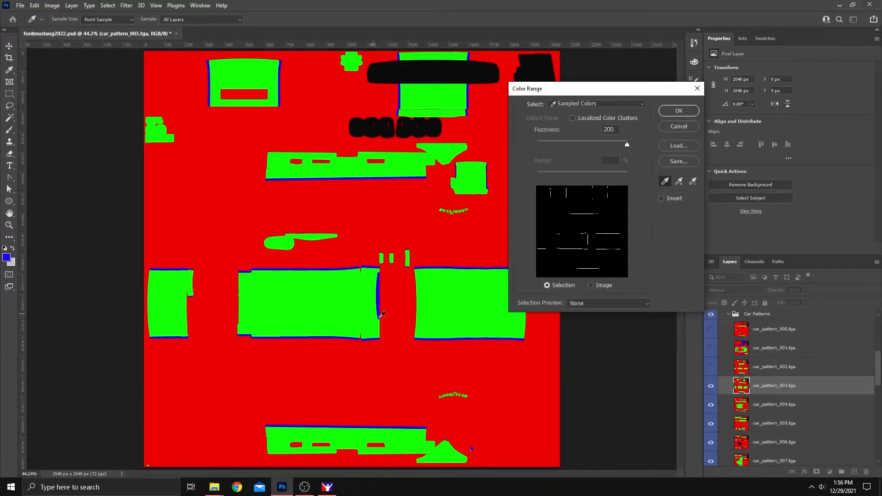
{"action": "left_click", "coordinate": [455, 293]}
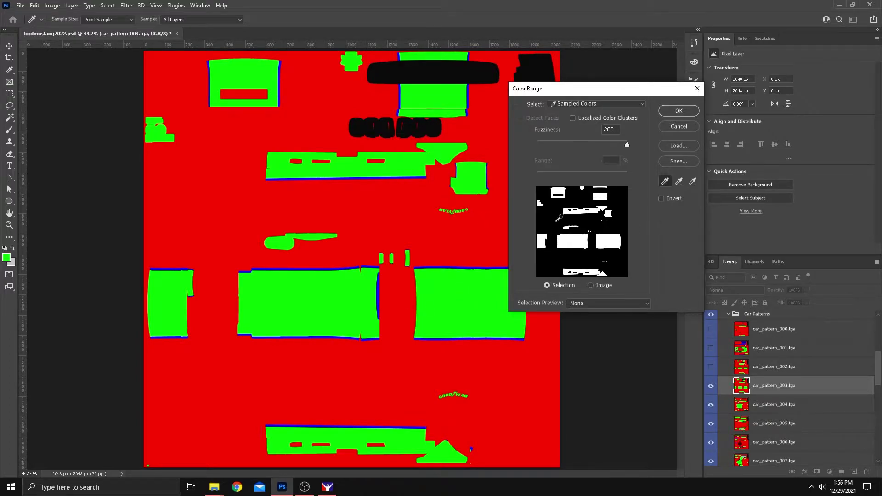
{"action": "left_click", "coordinate": [678, 111]}
{"action": "key", "text": "v"}
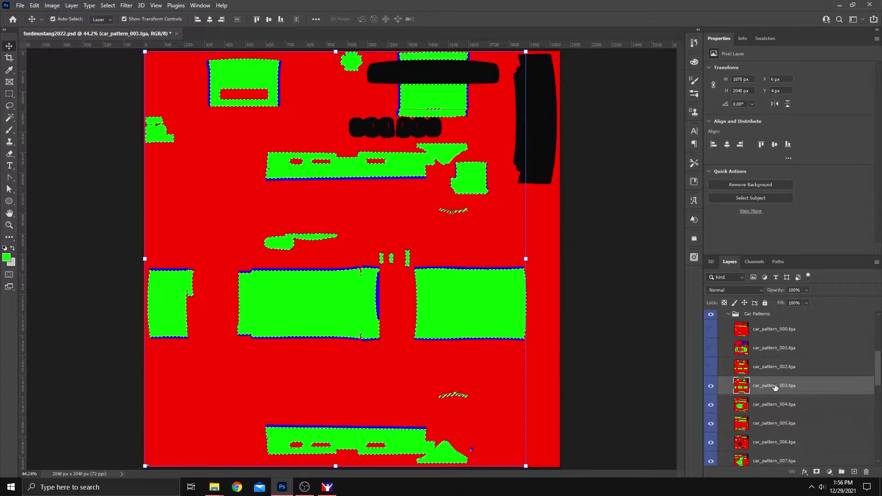
Step: Copy the selected green areas onto a new Layer 1 and check its contents
{"action": "key", "text": "ctrl+j"}
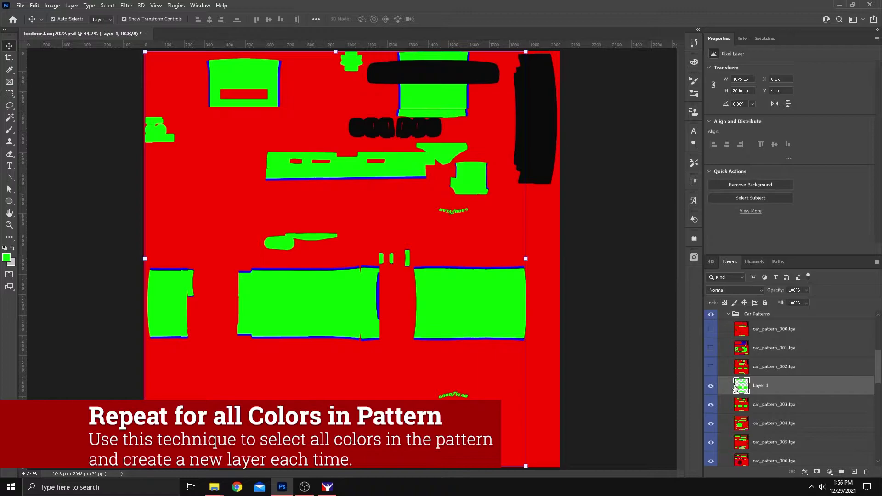
{"action": "left_click", "coordinate": [710, 386]}
{"action": "left_click", "coordinate": [710, 386]}
Step: From car_pattern_003.tga, select the red areas by Color Range and copy them to Layer 2
{"action": "left_click", "coordinate": [750, 403]}
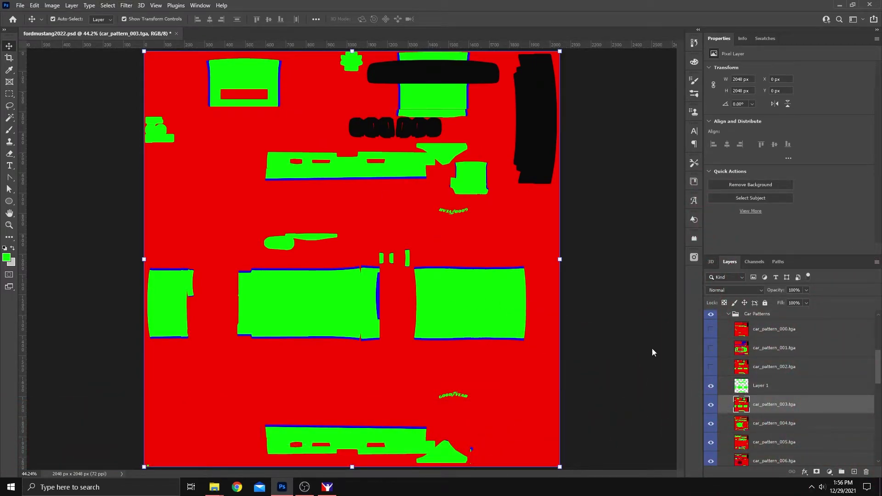
{"action": "left_click", "coordinate": [114, 5]}
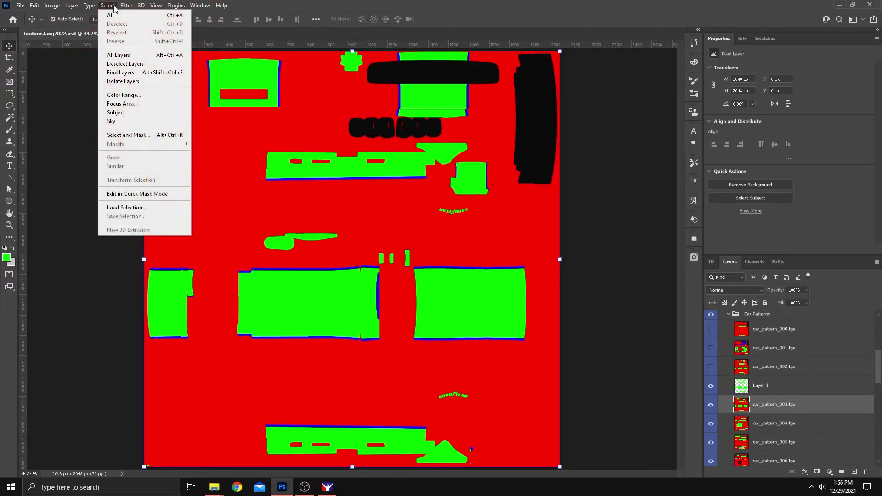
{"action": "left_click", "coordinate": [123, 95]}
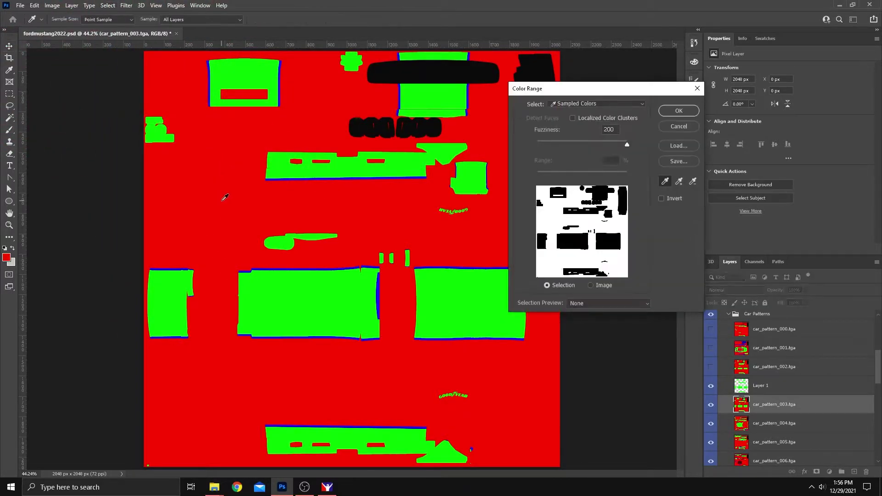
{"action": "left_click", "coordinate": [680, 112]}
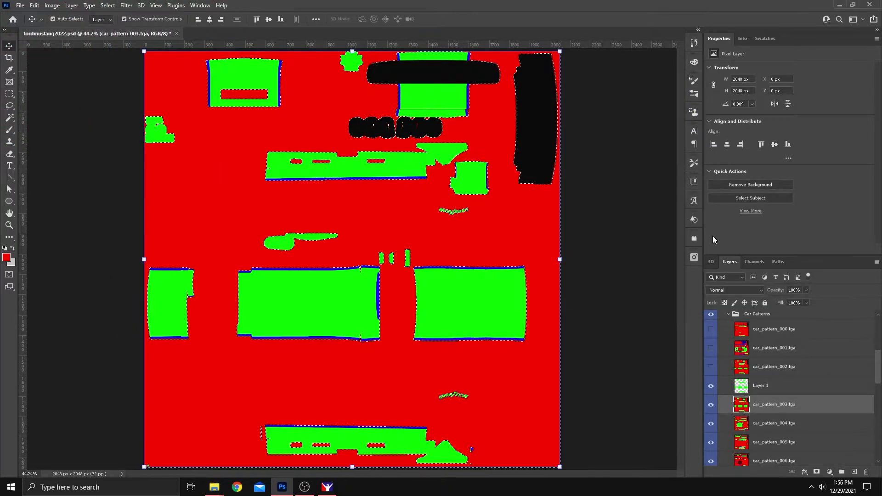
{"action": "key", "text": "ctrl+j"}
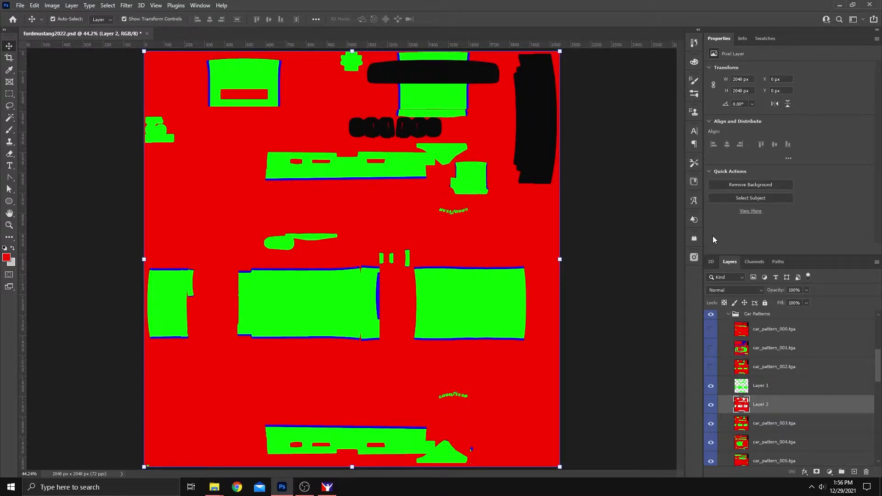
Step: From car_pattern_003.tga, select the blue outline by Color Range and copy it to Layer 3
{"action": "left_click", "coordinate": [744, 423]}
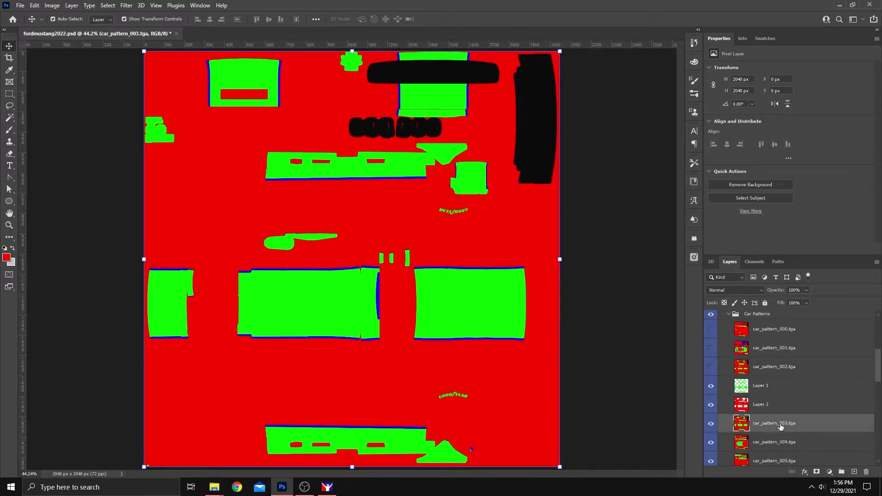
{"action": "left_click", "coordinate": [105, 6]}
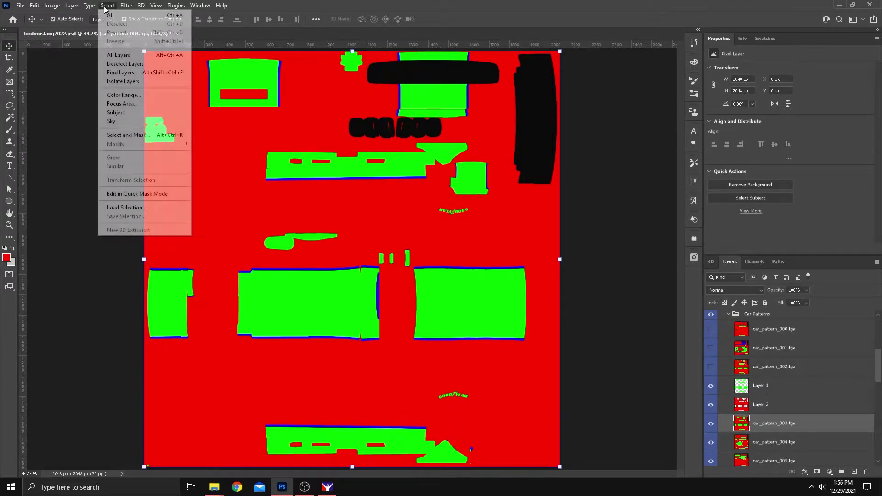
{"action": "left_click", "coordinate": [112, 95]}
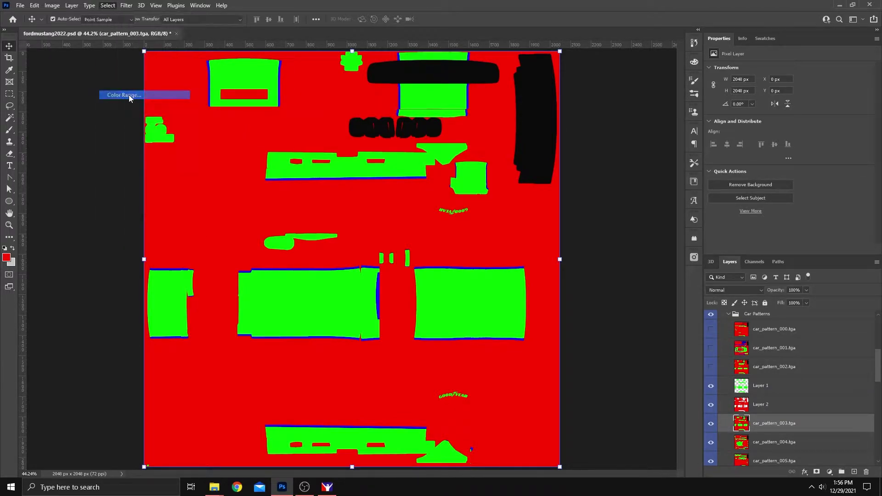
{"action": "left_click", "coordinate": [313, 178]}
{"action": "left_click", "coordinate": [679, 111]}
{"action": "key", "text": "v"}
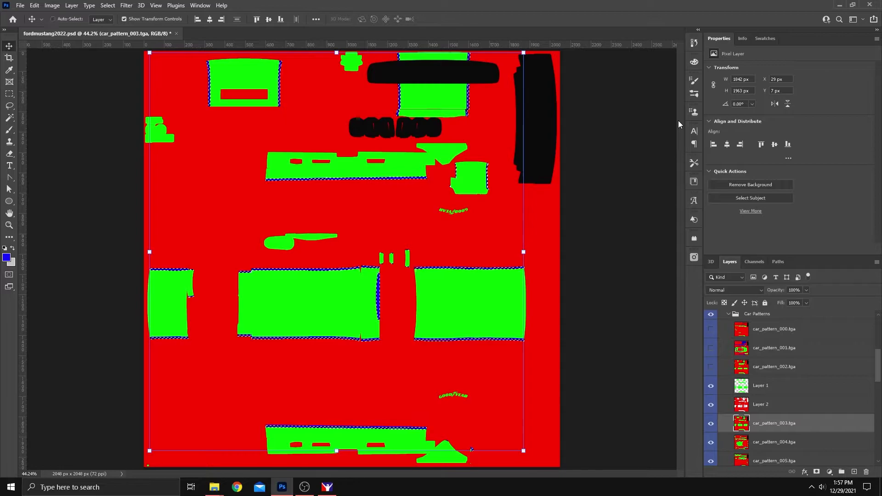
{"action": "key", "text": "ctrl+j"}
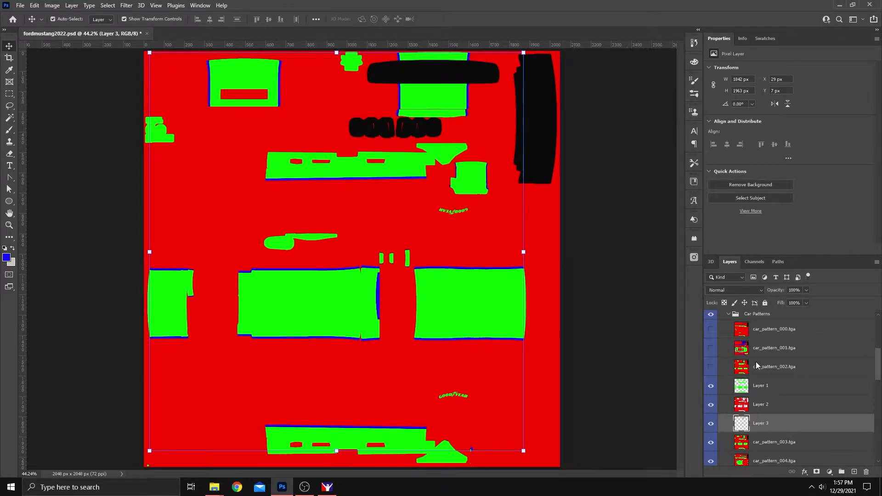
Step: Cycle through Layers 1, 2 and 3 to compare them, ending on Layer 1
{"action": "left_click", "coordinate": [762, 387], "text": "ctrl"}
{"action": "left_click", "coordinate": [762, 387]}
{"action": "left_click", "coordinate": [758, 406]}
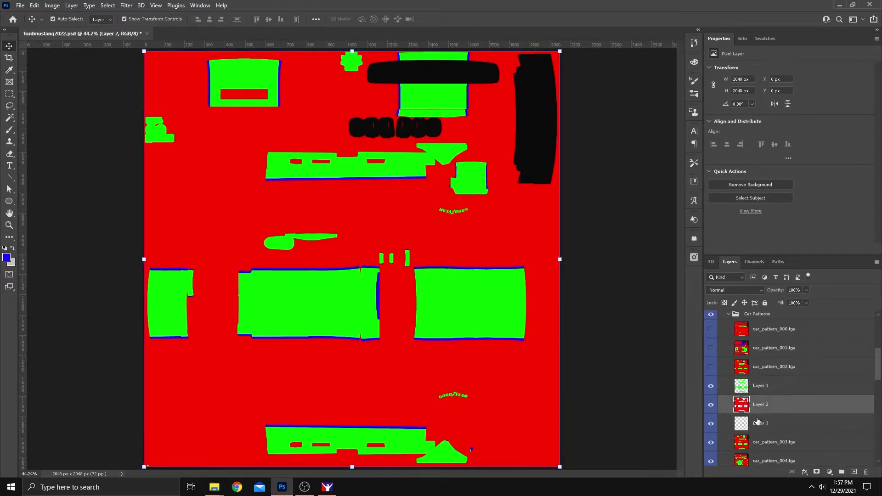
{"action": "left_click", "coordinate": [757, 421]}
{"action": "left_click", "coordinate": [756, 406]}
{"action": "left_click", "coordinate": [755, 392]}
{"action": "left_click", "coordinate": [754, 404]}
{"action": "left_click", "coordinate": [755, 419]}
{"action": "left_click", "coordinate": [753, 406]}
{"action": "left_click", "coordinate": [759, 392]}
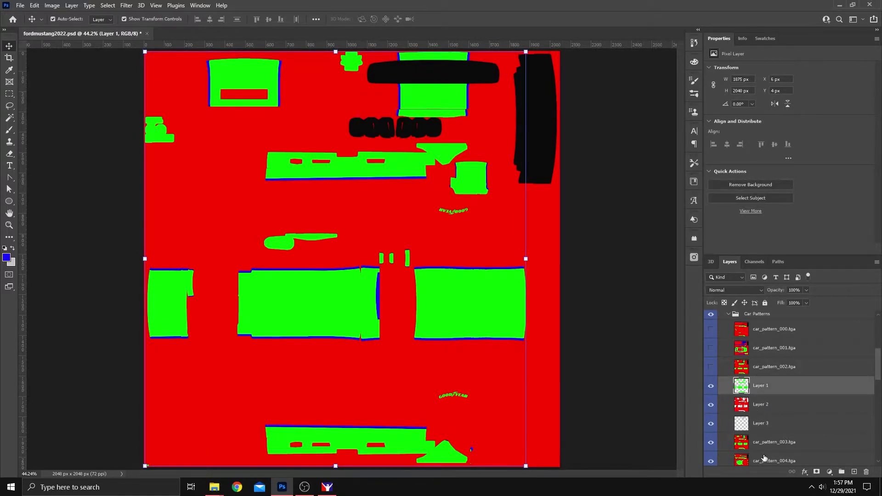
{"action": "scroll", "coordinate": [739, 414], "scroll_direction": "up", "scroll_amount": 3}
Step: Create a new layer group and name it 'Base Paint'
{"action": "right_click", "coordinate": [746, 383]}
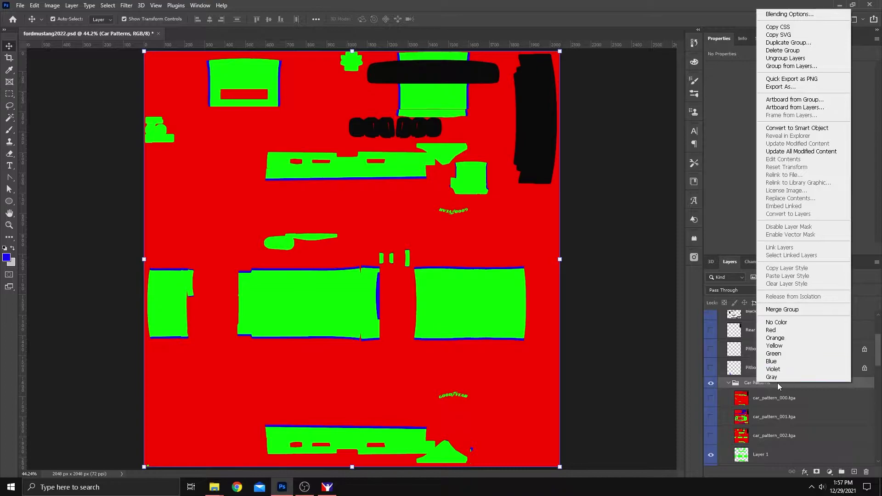
{"action": "left_click", "coordinate": [746, 384]}
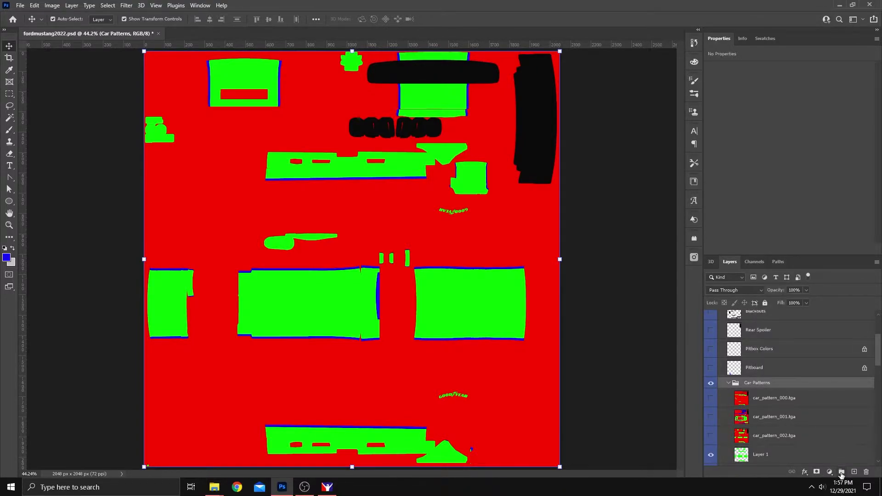
{"action": "left_click", "coordinate": [842, 473]}
{"action": "double_click", "coordinate": [753, 383]}
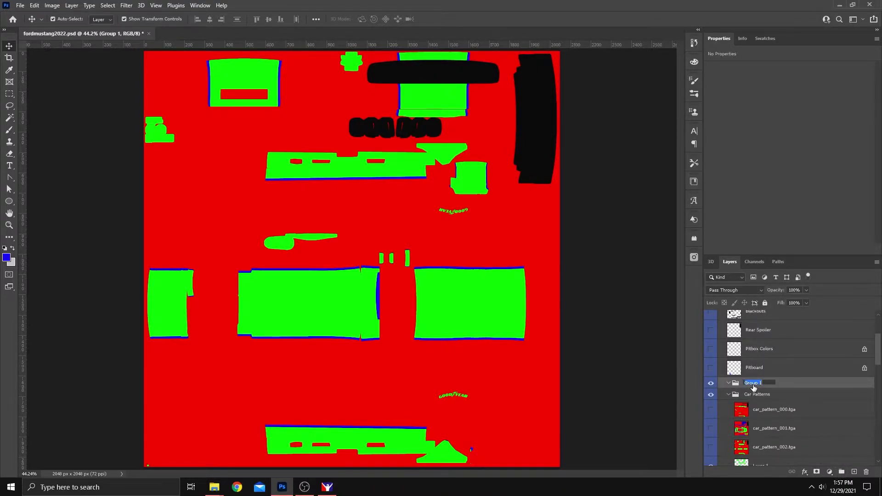
{"action": "type", "text": "Base POa"}
{"action": "key", "text": "BackSpace"}
{"action": "key", "text": "BackSpace"}
{"action": "type", "text": "aint"}
{"action": "key", "text": "Return"}
Step: Select Layers 1 through 3 and drag them into the Base Paint group
{"action": "scroll", "coordinate": [755, 389], "scroll_direction": "down", "scroll_amount": 1}
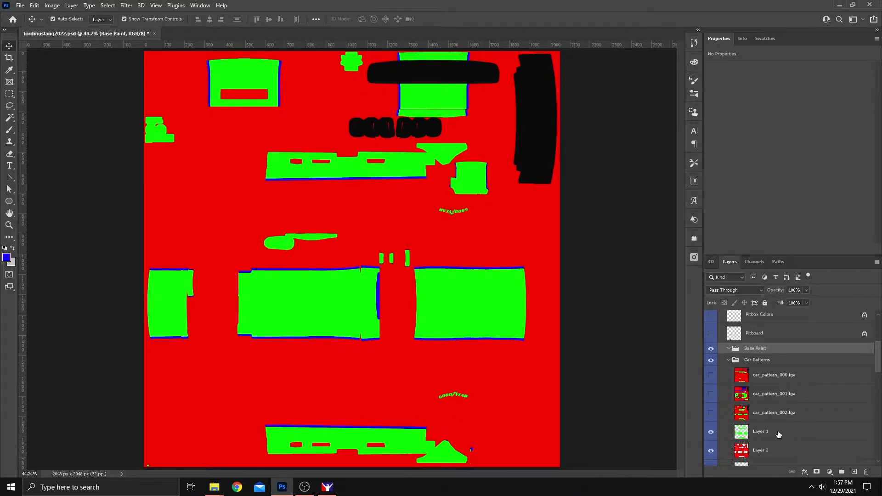
{"action": "scroll", "coordinate": [778, 434], "scroll_direction": "down", "scroll_amount": 1}
{"action": "left_click", "coordinate": [775, 423]}
{"action": "left_click", "coordinate": [770, 456], "text": "shift"}
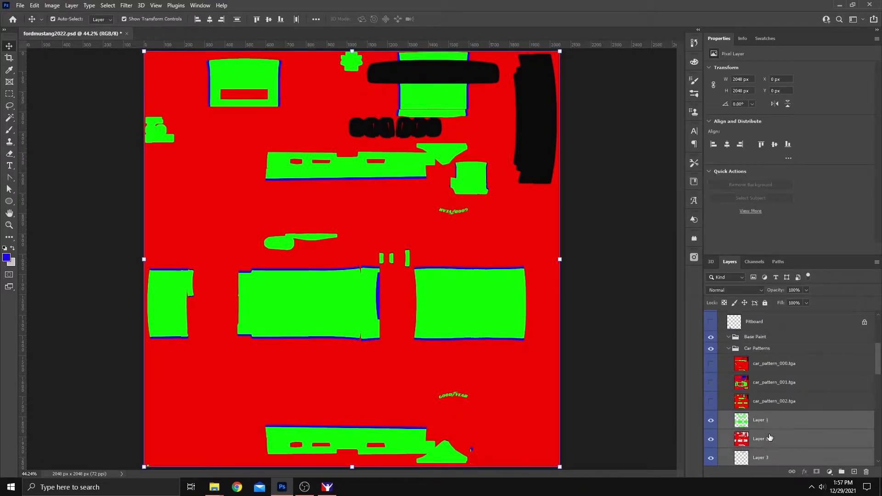
{"action": "left_click_drag", "start_coordinate": [770, 437], "coordinate": [761, 340]}
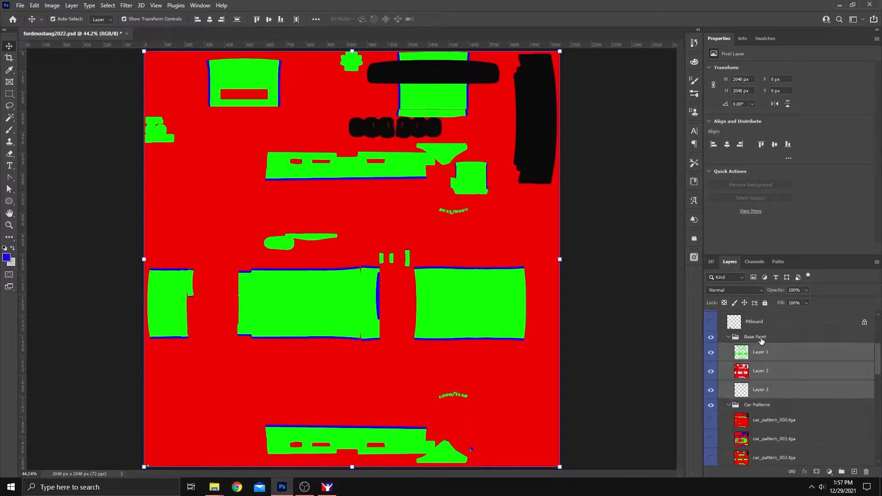
Step: Toggle the Car Patterns group's visibility to compare, leaving it hidden
{"action": "left_click", "coordinate": [711, 406]}
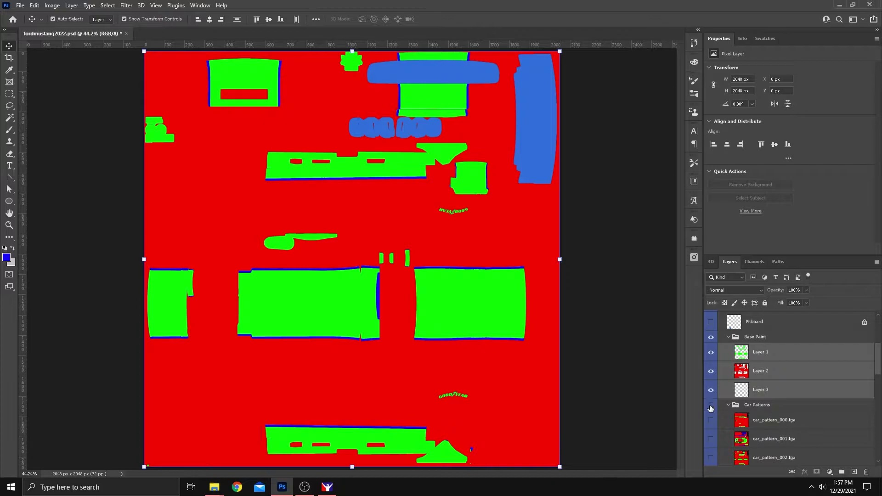
{"action": "left_click", "coordinate": [710, 406]}
{"action": "left_click", "coordinate": [710, 406]}
{"action": "left_click", "coordinate": [711, 406]}
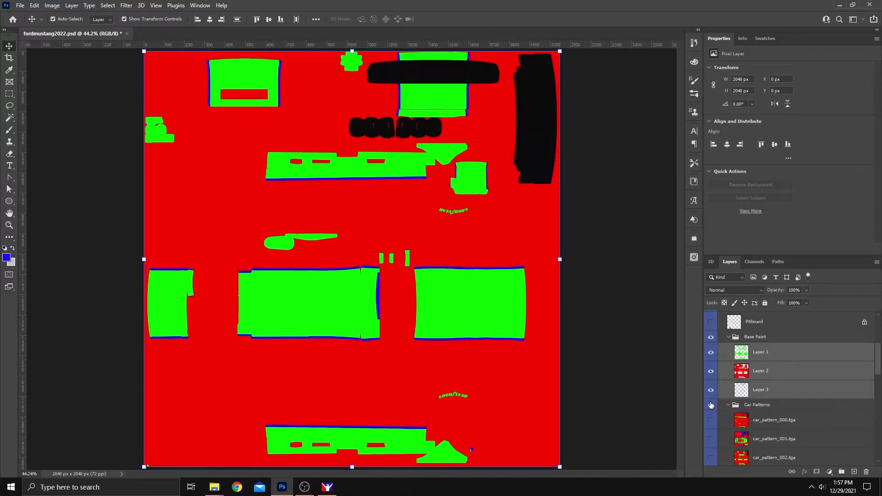
{"action": "left_click", "coordinate": [710, 406]}
{"action": "left_click", "coordinate": [711, 405]}
{"action": "left_click", "coordinate": [708, 407]}
{"action": "left_click", "coordinate": [708, 407]}
{"action": "left_click", "coordinate": [709, 407]}
{"action": "scroll", "coordinate": [712, 367], "scroll_direction": "up", "scroll_amount": 5}
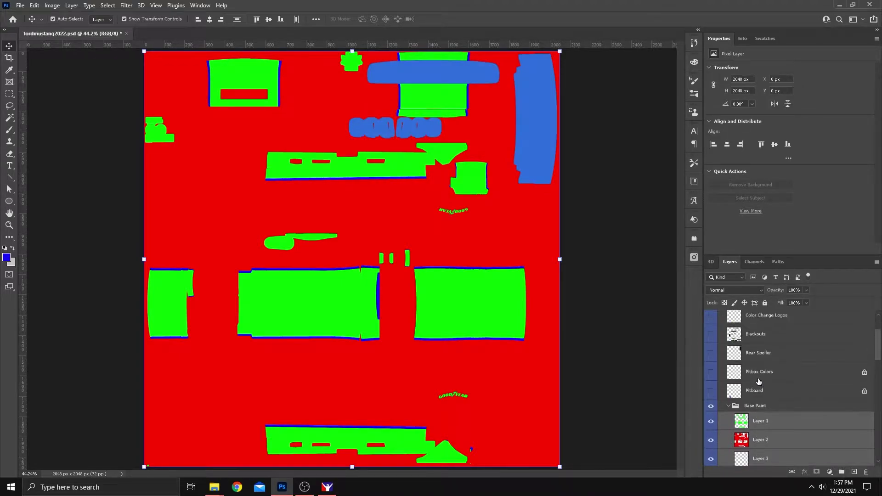
Step: Show the Car Decal layer, the Turn Off Before Exporting TGA group and Car_Mandatory decals
{"action": "left_click", "coordinate": [711, 343]}
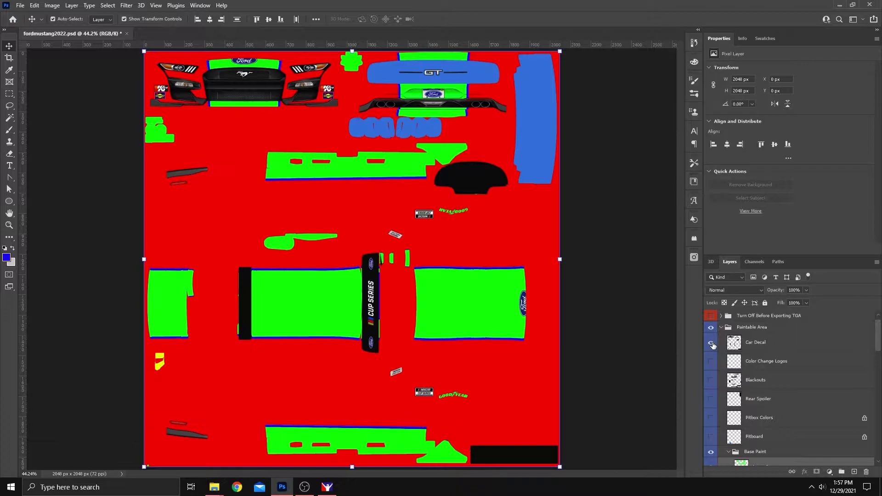
{"action": "scroll", "coordinate": [716, 342], "scroll_direction": "up", "scroll_amount": 1}
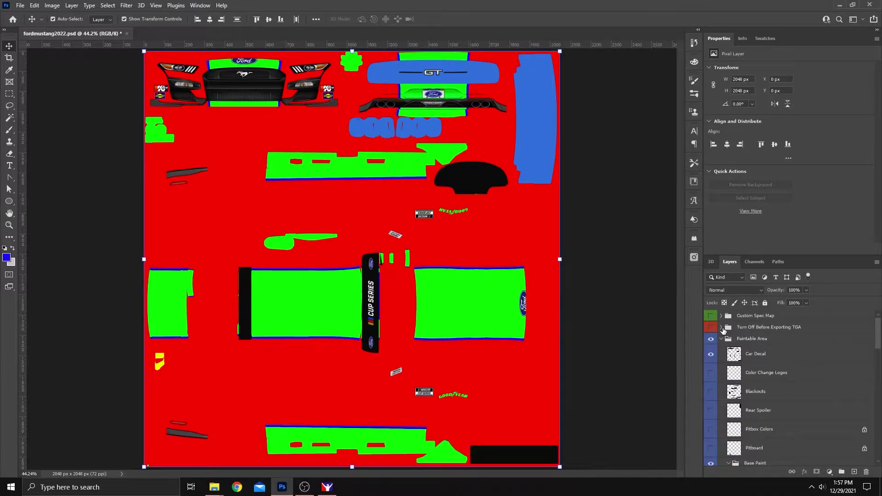
{"action": "left_click", "coordinate": [721, 327]}
{"action": "left_click", "coordinate": [711, 329]}
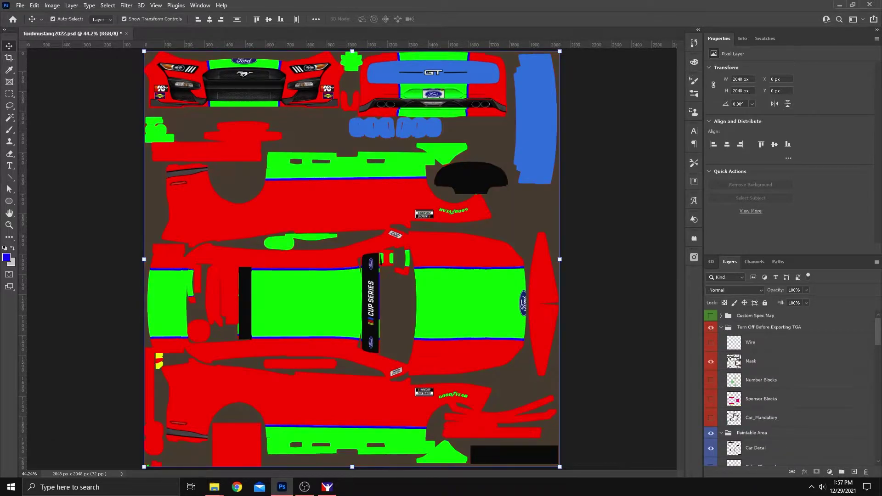
{"action": "left_click", "coordinate": [711, 419]}
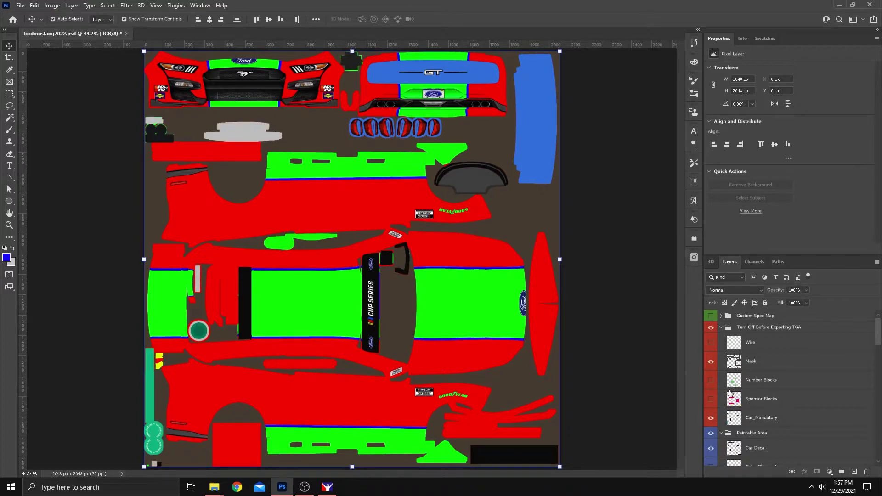
{"action": "scroll", "coordinate": [722, 386], "scroll_direction": "down", "scroll_amount": 5}
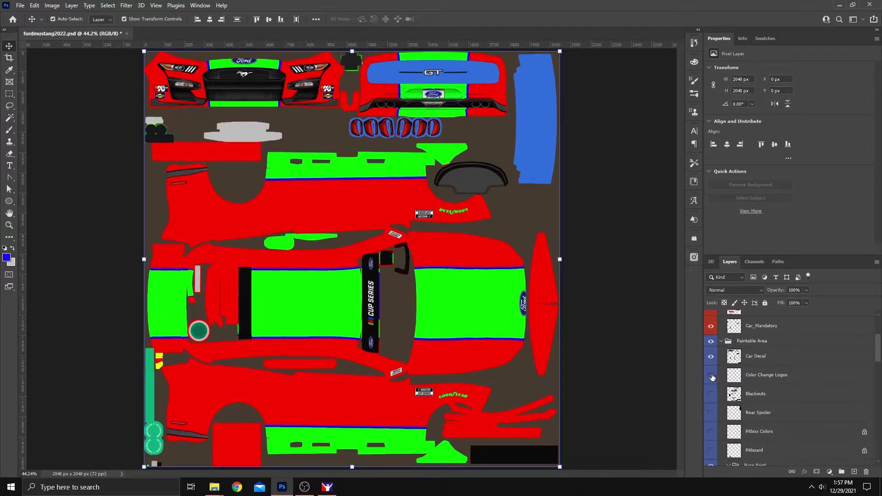
Step: Keep Color Change Logos hidden and show the Blackouts and Rear Spoiler layers
{"action": "left_click", "coordinate": [711, 376]}
{"action": "left_click", "coordinate": [710, 376]}
{"action": "left_click", "coordinate": [710, 394]}
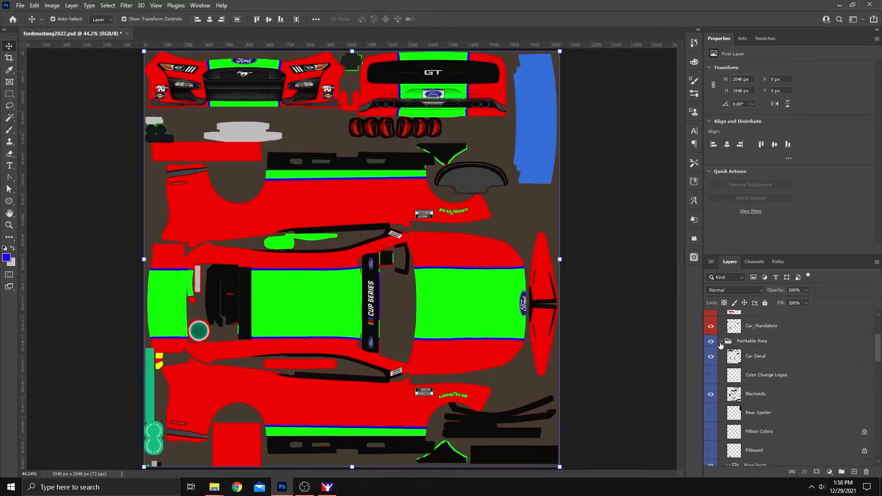
{"action": "left_click", "coordinate": [711, 414]}
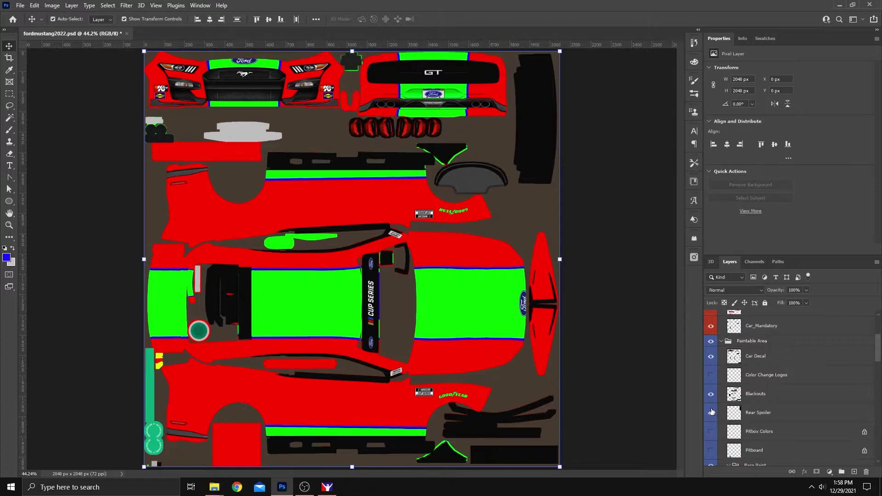
{"action": "scroll", "coordinate": [719, 406], "scroll_direction": "down", "scroll_amount": 4}
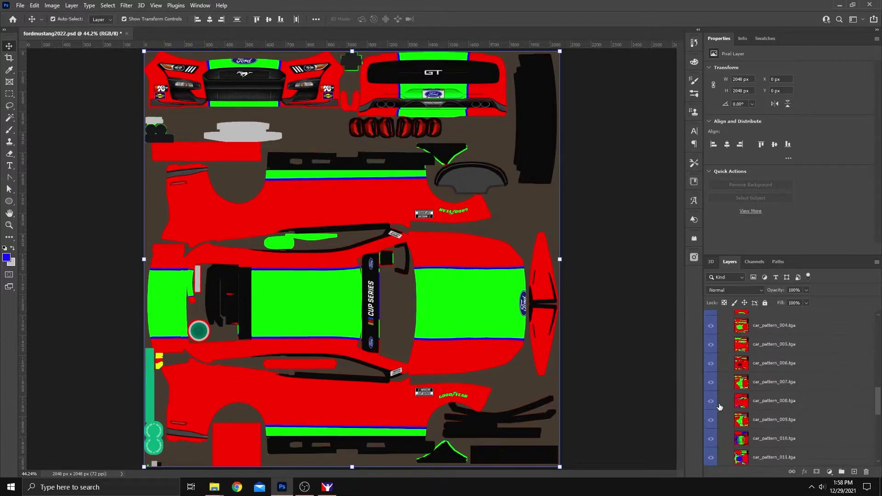
Step: Select the Base layer, then collapse the Turn Off Before Exporting TGA group
{"action": "scroll", "coordinate": [719, 407], "scroll_direction": "down", "scroll_amount": 5}
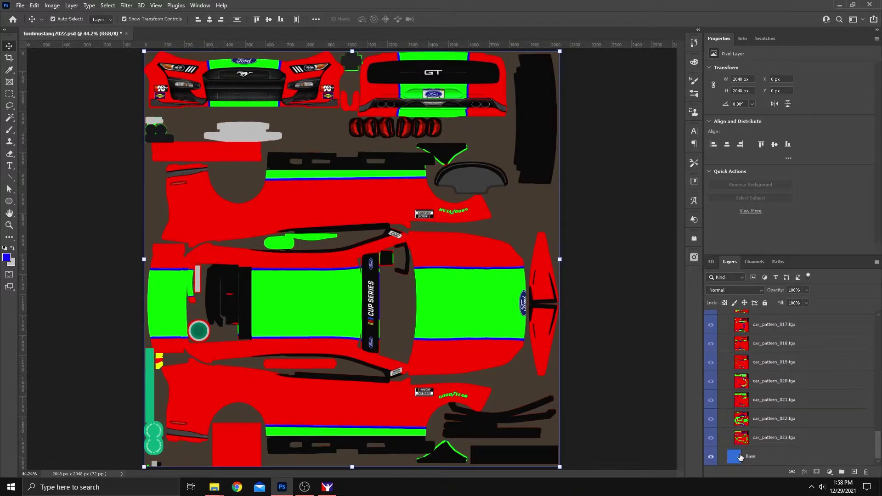
{"action": "left_click", "coordinate": [737, 457]}
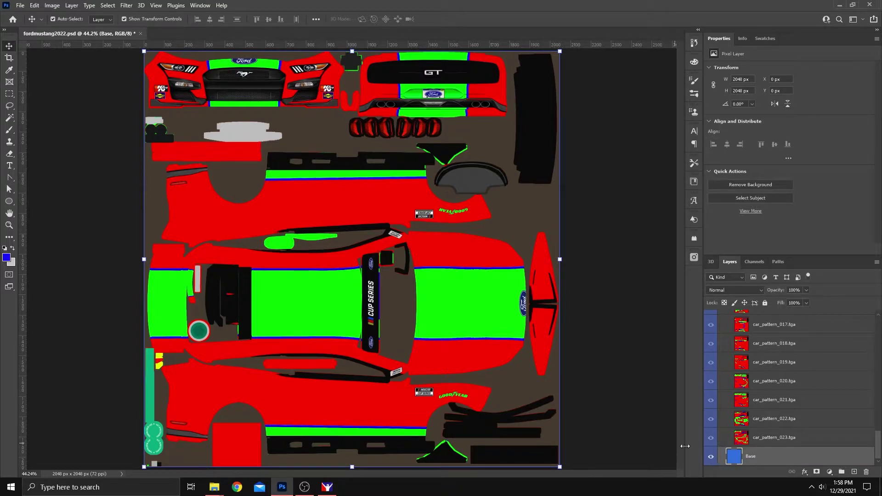
{"action": "scroll", "coordinate": [737, 426], "scroll_direction": "up", "scroll_amount": 8}
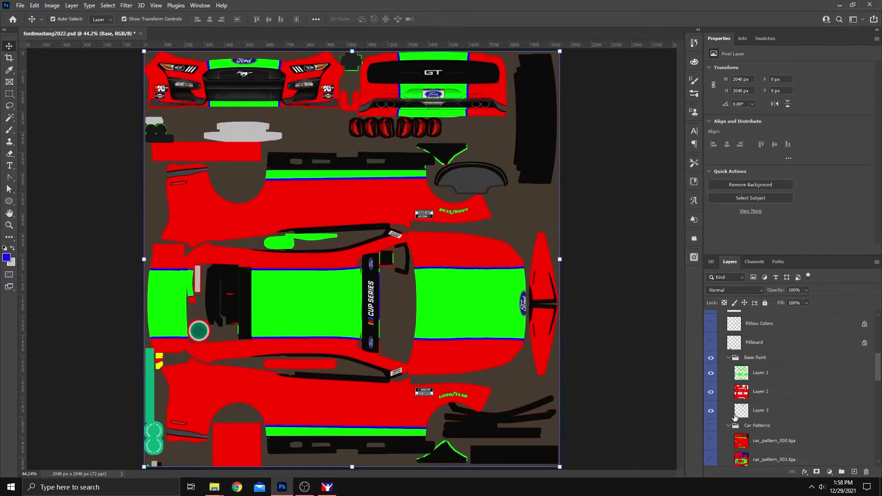
{"action": "scroll", "coordinate": [736, 381], "scroll_direction": "up", "scroll_amount": 1}
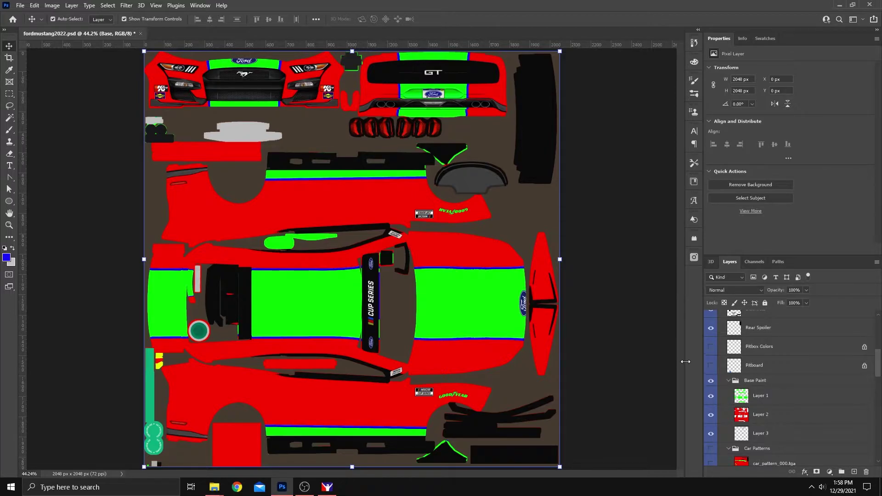
{"action": "scroll", "coordinate": [712, 374], "scroll_direction": "up", "scroll_amount": 5}
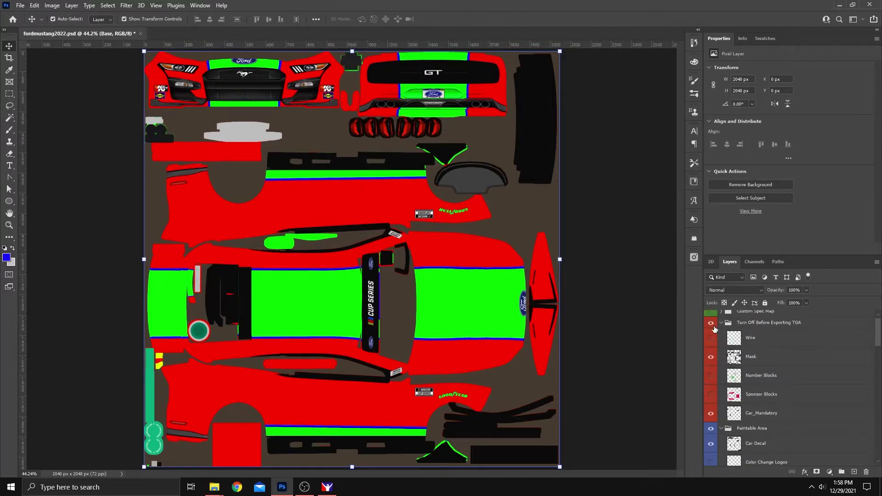
{"action": "left_click", "coordinate": [721, 322]}
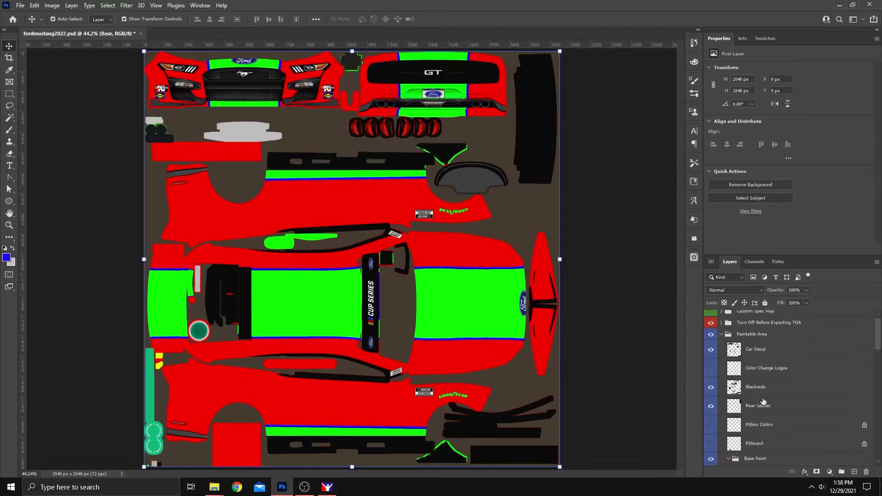
Step: Show the Color Change Logos, Pitbox Colors and Pitboard layers
{"action": "left_click", "coordinate": [711, 368]}
{"action": "left_click", "coordinate": [711, 425]}
{"action": "left_click", "coordinate": [711, 443]}
{"action": "scroll", "coordinate": [754, 427], "scroll_direction": "down", "scroll_amount": 1}
{"action": "scroll", "coordinate": [754, 428], "scroll_direction": "down", "scroll_amount": 1}
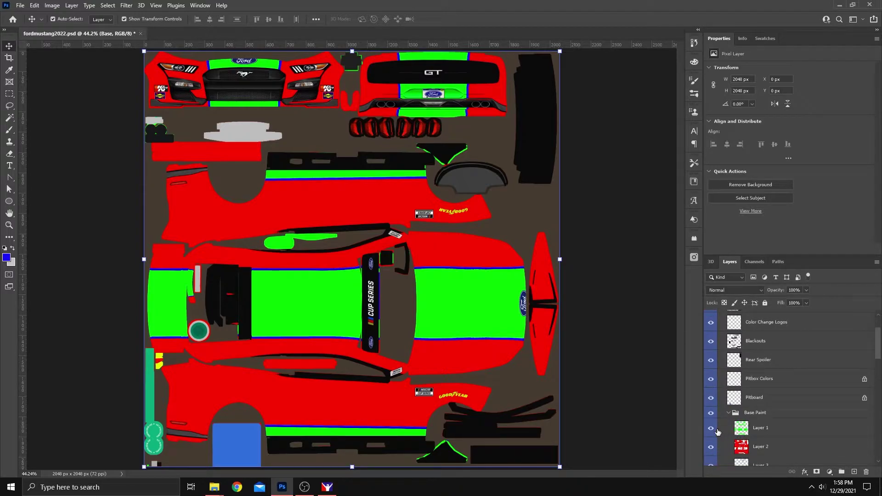
Step: Select Layer 1 and then Layer 2, then deselect all layers
{"action": "left_click", "coordinate": [748, 433]}
{"action": "left_click", "coordinate": [754, 443]}
{"action": "scroll", "coordinate": [767, 427], "scroll_direction": "down", "scroll_amount": 2}
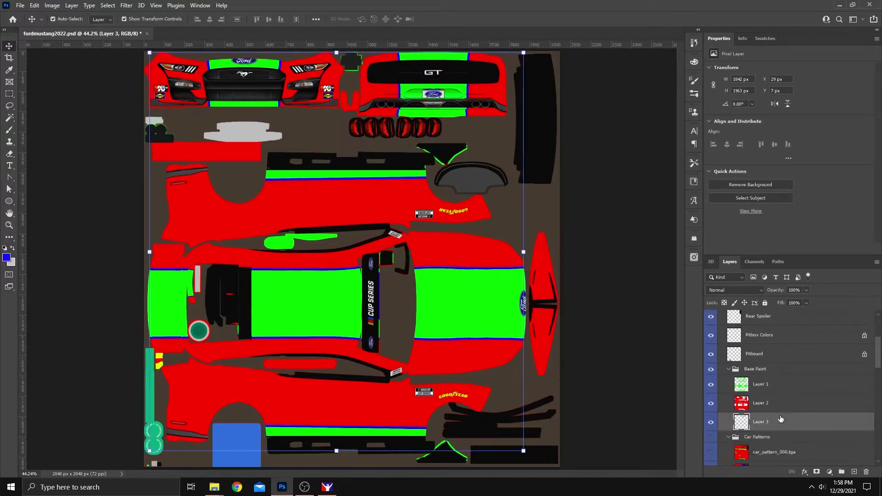
{"action": "left_click", "coordinate": [599, 370]}
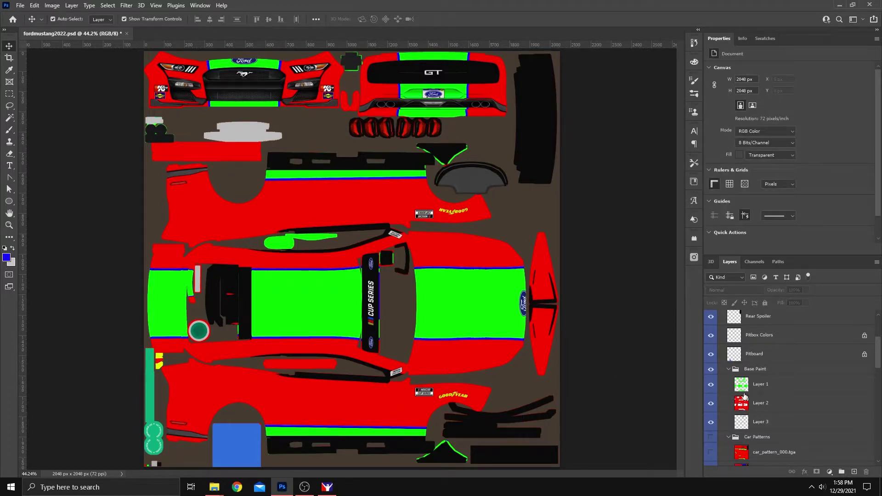
{"action": "left_click", "coordinate": [710, 384]}
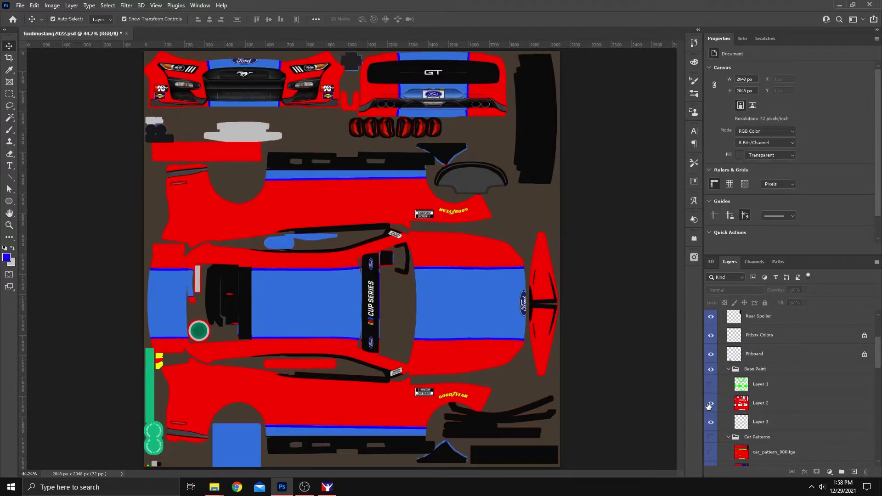
{"action": "left_click", "coordinate": [710, 404]}
{"action": "left_click", "coordinate": [711, 423]}
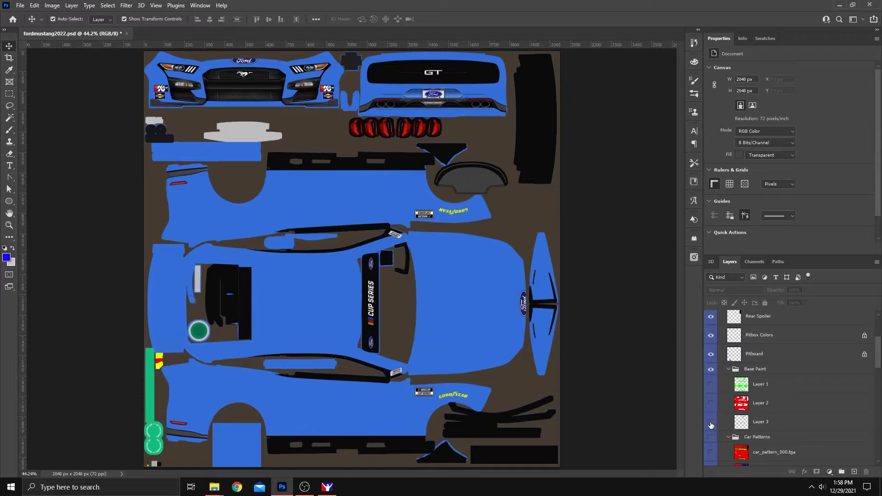
{"action": "left_click", "coordinate": [711, 422]}
{"action": "left_click", "coordinate": [710, 423]}
{"action": "left_click", "coordinate": [711, 404]}
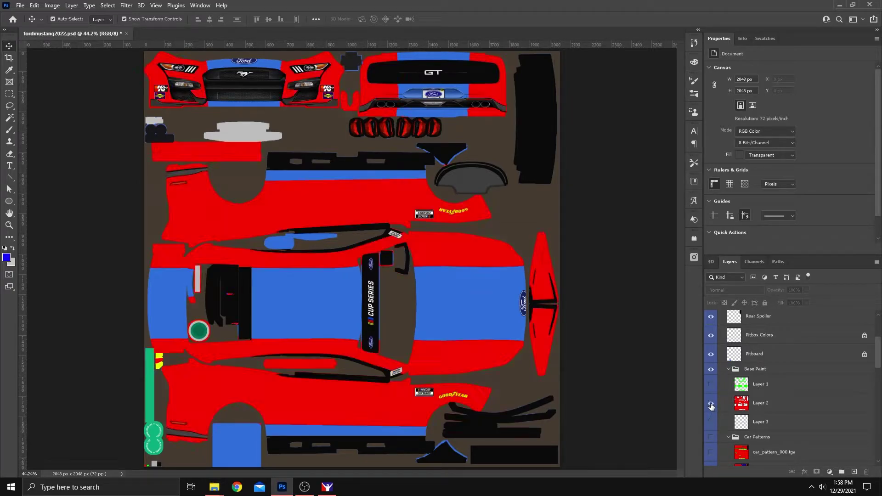
{"action": "left_click", "coordinate": [711, 404]}
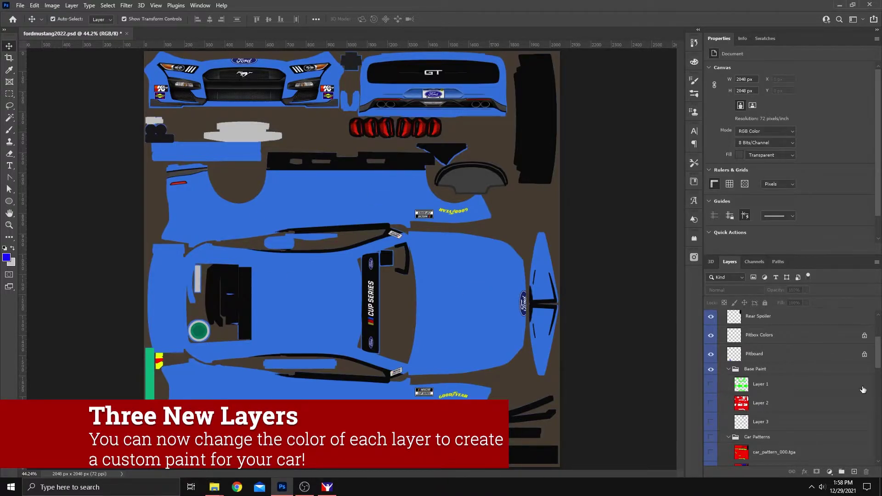
{"action": "left_click", "coordinate": [709, 422]}
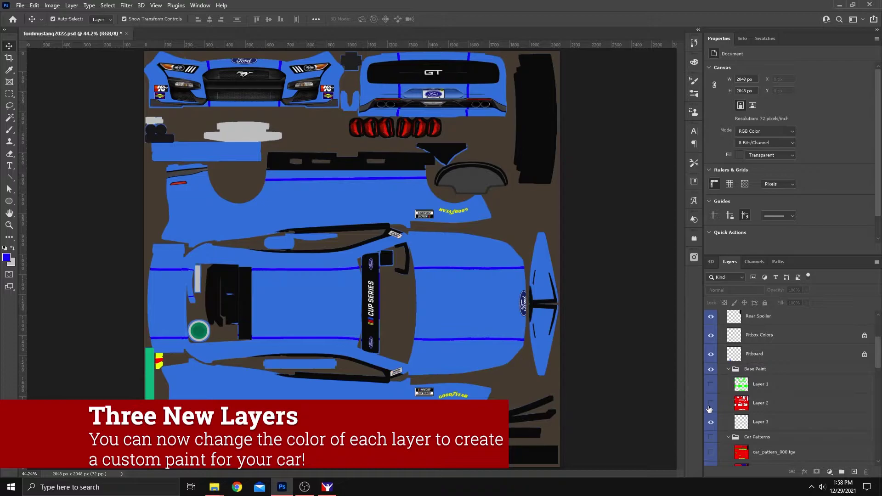
{"action": "left_click", "coordinate": [710, 403]}
{"action": "left_click", "coordinate": [711, 384]}
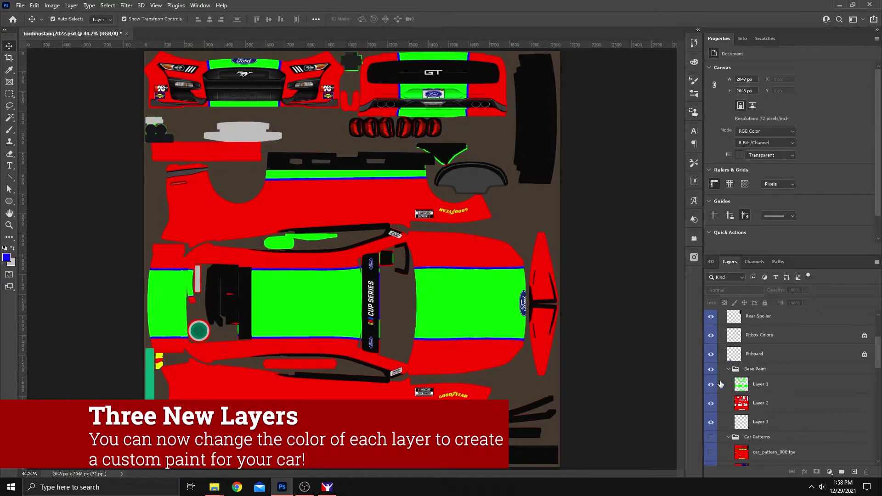
Step: Add a near-white #f9f6f6 Color Overlay effect to Layer 1
{"action": "left_click", "coordinate": [761, 387]}
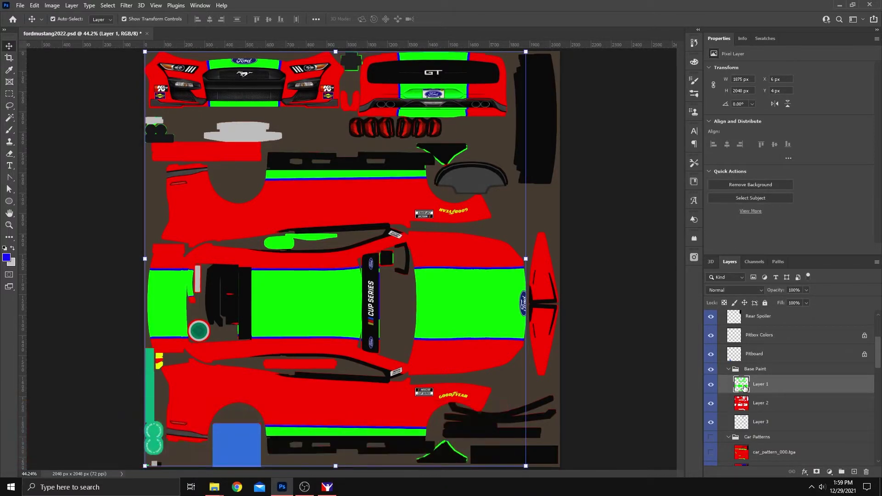
{"action": "left_click", "coordinate": [711, 384]}
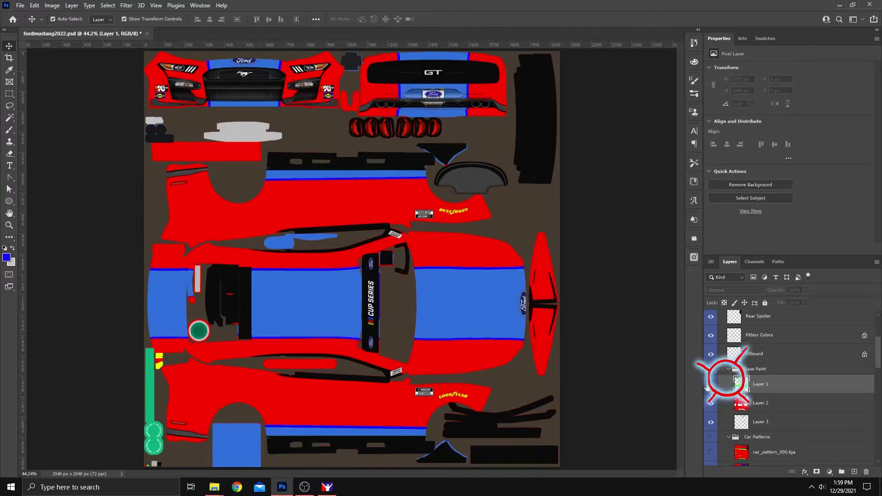
{"action": "left_click", "coordinate": [710, 384]}
{"action": "left_click", "coordinate": [804, 471]}
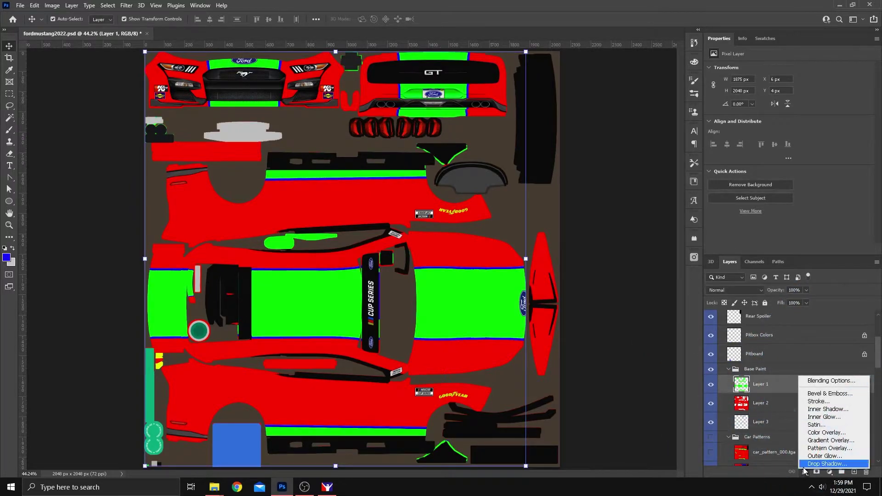
{"action": "left_click", "coordinate": [809, 433]}
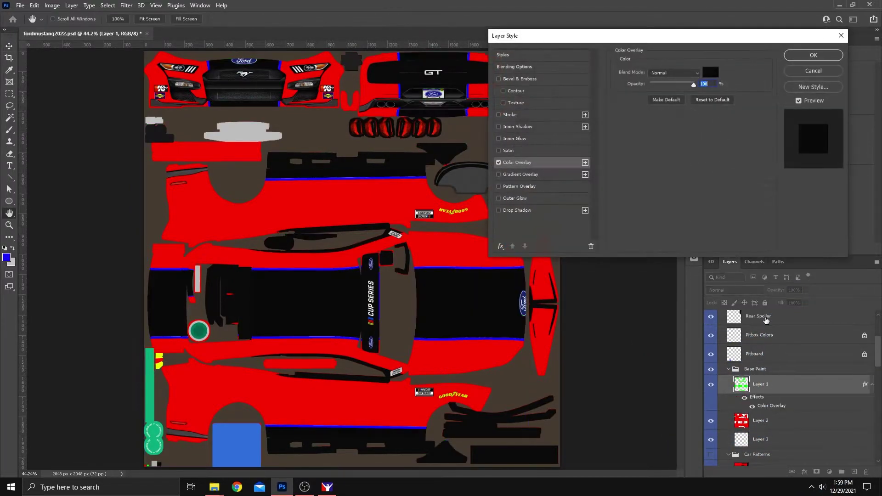
{"action": "left_click", "coordinate": [711, 74]}
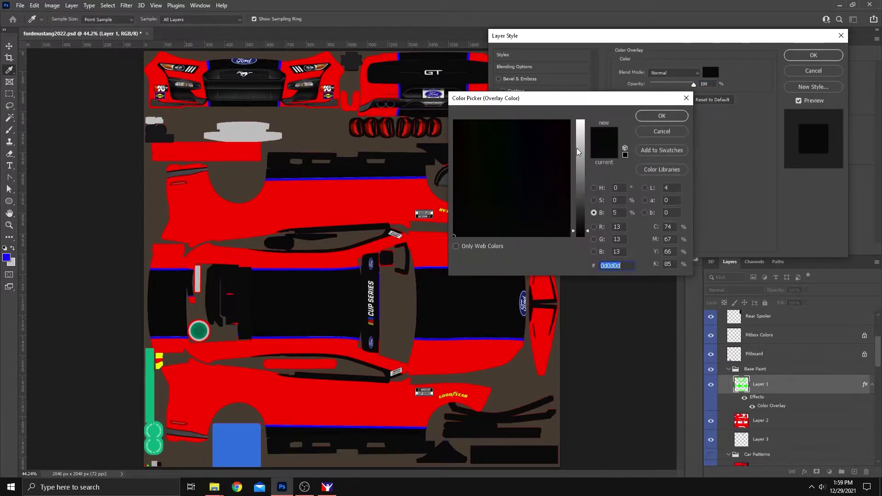
{"action": "left_click", "coordinate": [580, 124]}
{"action": "left_click_drag", "start_coordinate": [554, 138], "coordinate": [496, 214]}
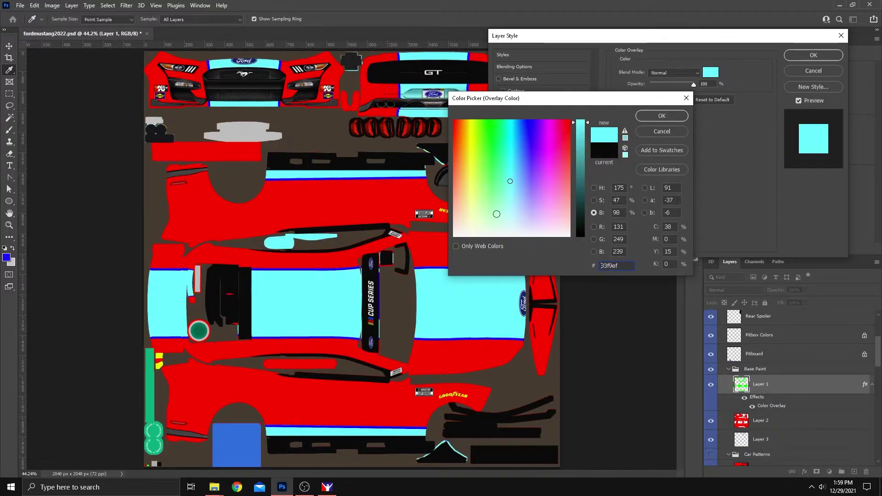
{"action": "left_click", "coordinate": [453, 235]}
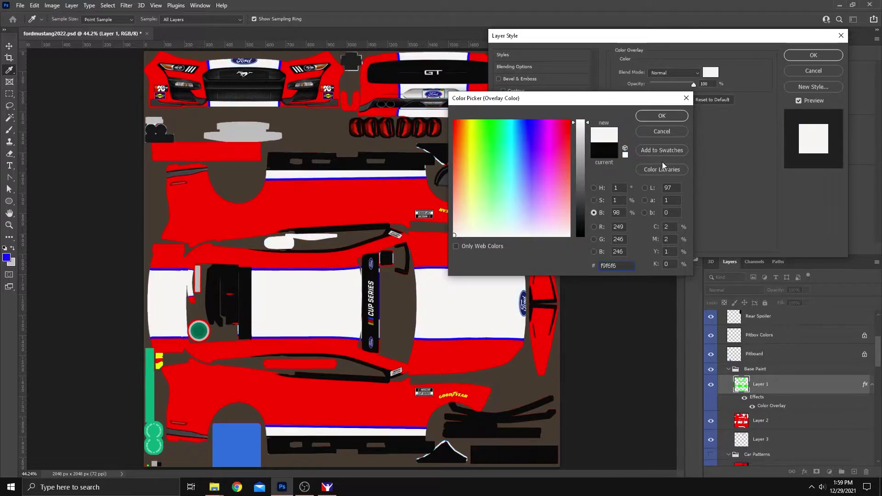
{"action": "left_click", "coordinate": [661, 116]}
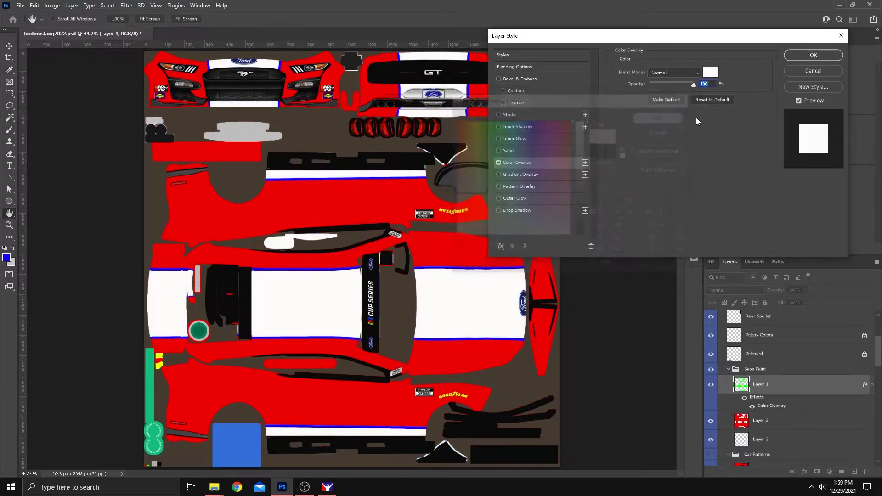
{"action": "left_click", "coordinate": [798, 59]}
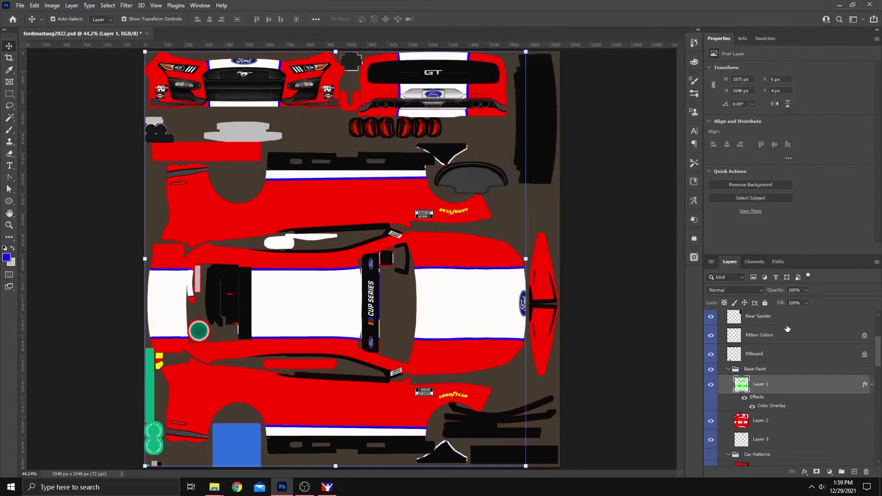
Step: Apply a pure blue #0000ff Color Overlay to Layer 2
{"action": "left_click", "coordinate": [872, 384]}
{"action": "left_click", "coordinate": [762, 404]}
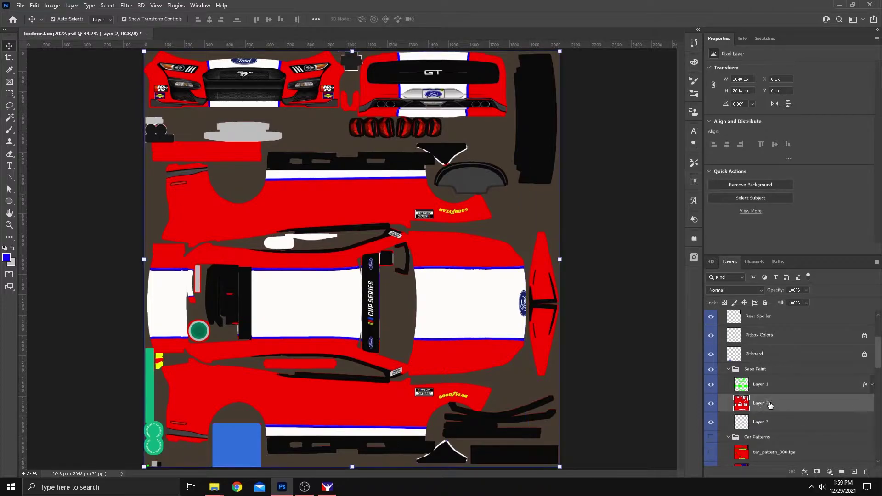
{"action": "left_click", "coordinate": [810, 473]}
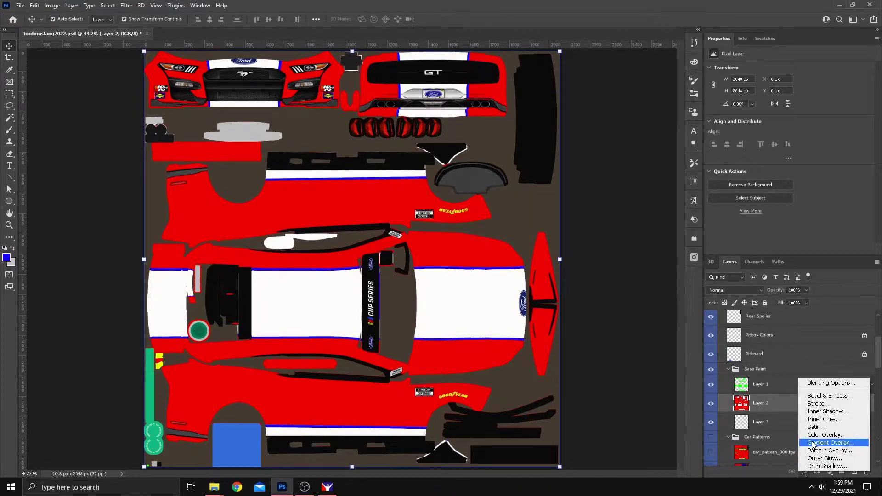
{"action": "left_click", "coordinate": [808, 435]}
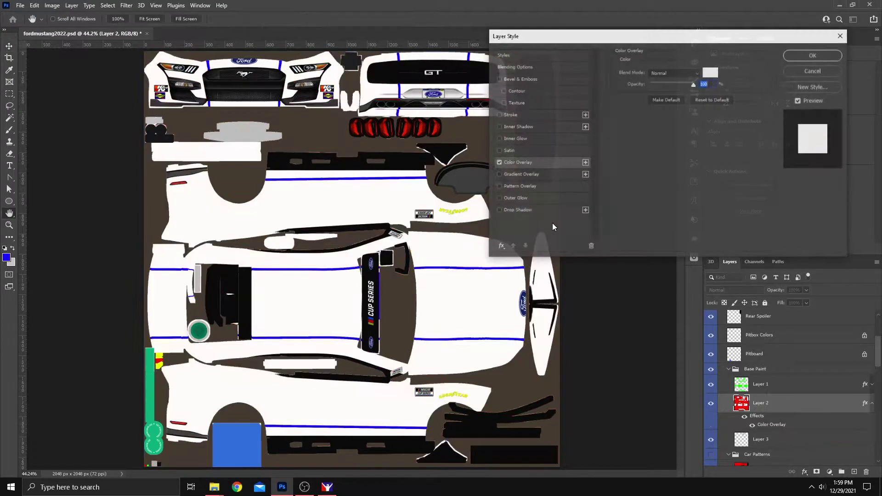
{"action": "left_click", "coordinate": [711, 73]}
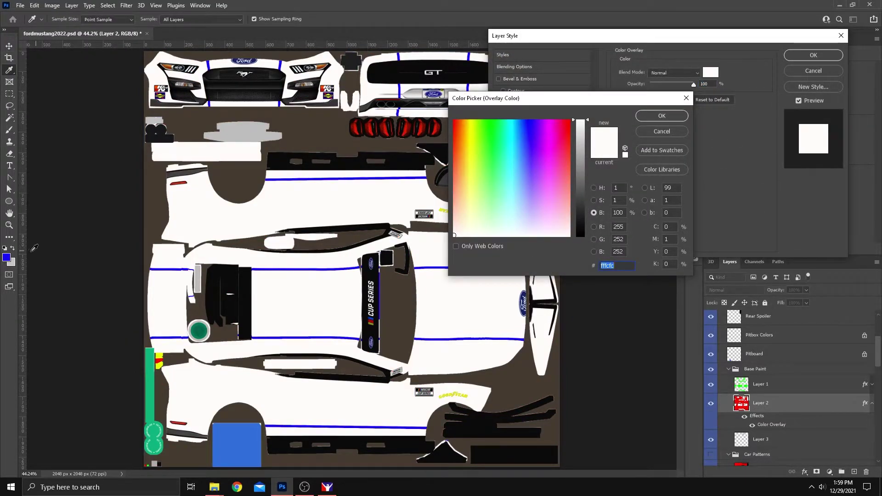
{"action": "left_click", "coordinate": [7, 256]}
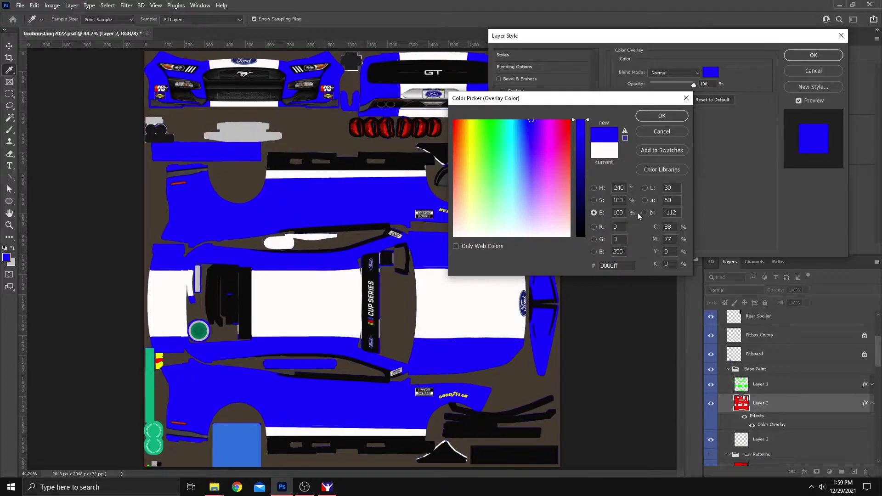
{"action": "left_click", "coordinate": [668, 119]}
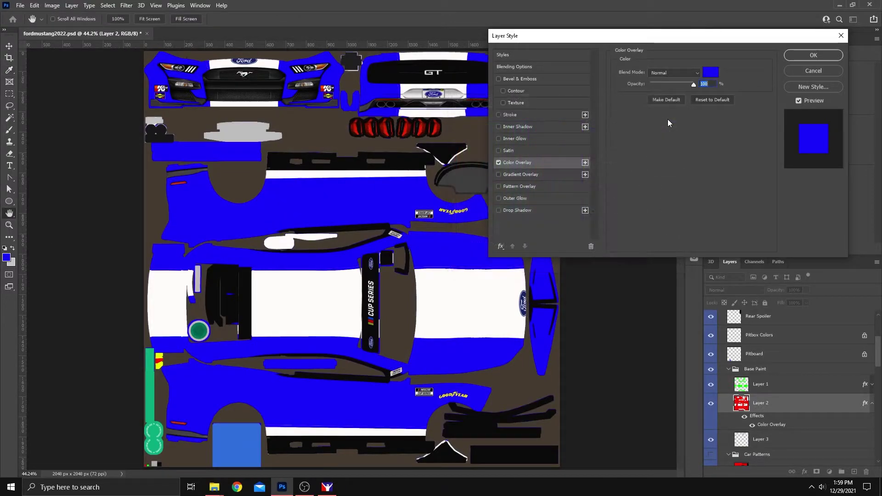
{"action": "left_click", "coordinate": [806, 56]}
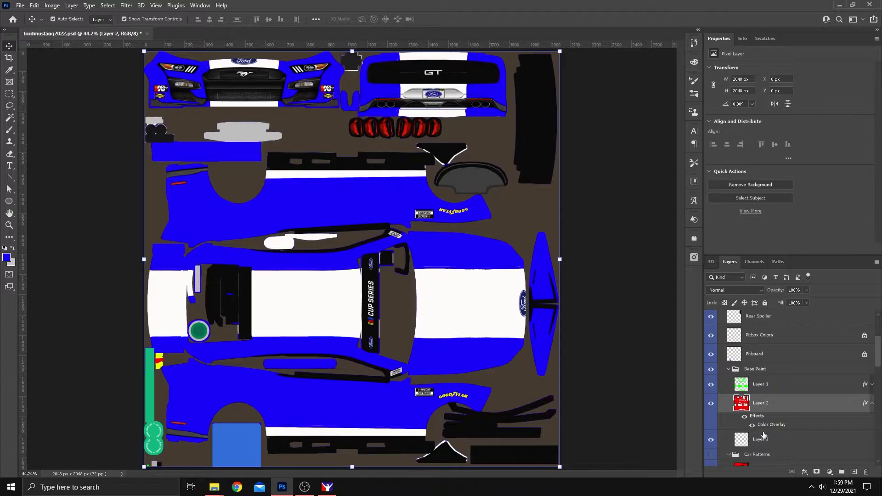
Step: Give Layer 3 a slightly darkened yellow Color Overlay (eae704)
{"action": "left_click", "coordinate": [872, 404]}
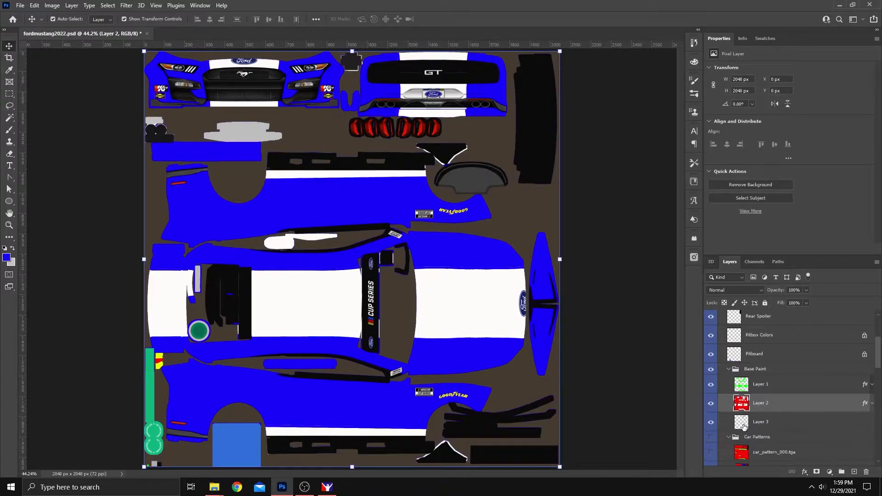
{"action": "left_click", "coordinate": [762, 425]}
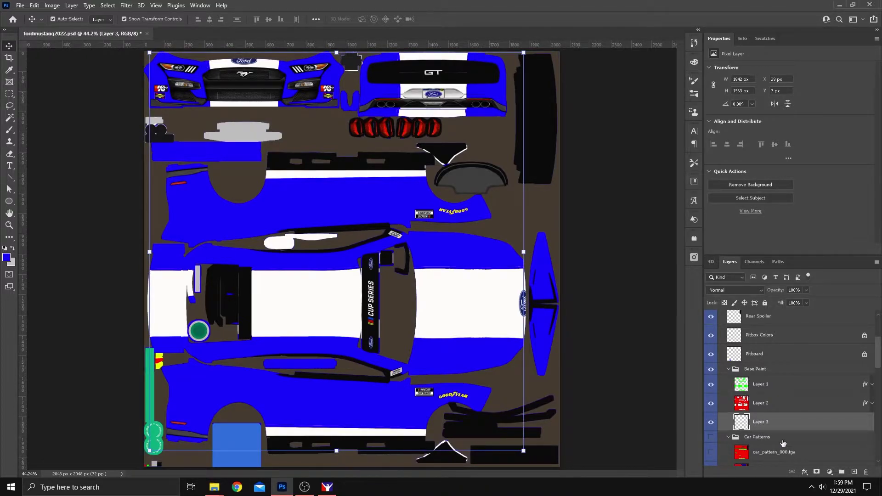
{"action": "left_click", "coordinate": [805, 472]}
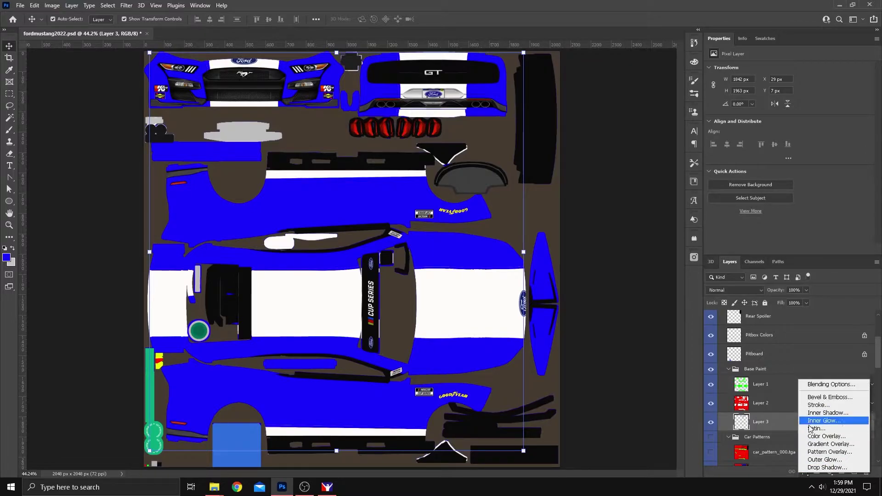
{"action": "left_click", "coordinate": [824, 436]}
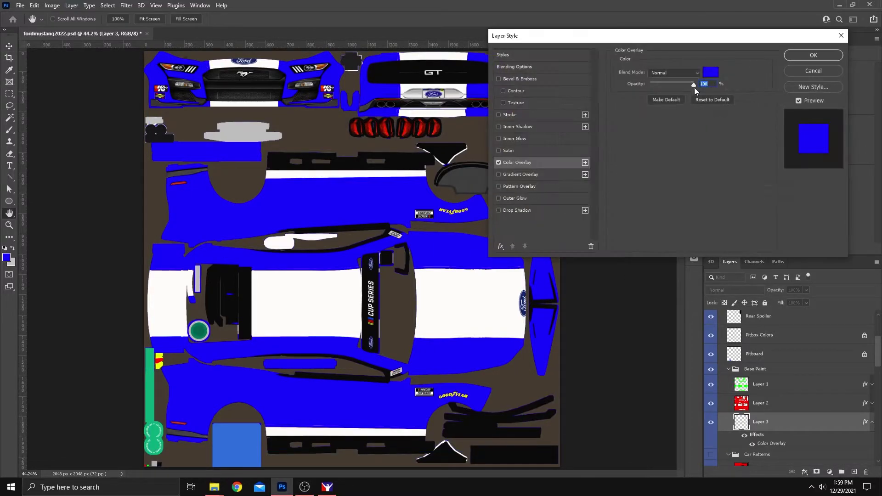
{"action": "left_click", "coordinate": [710, 72]}
{"action": "left_click", "coordinate": [493, 123]}
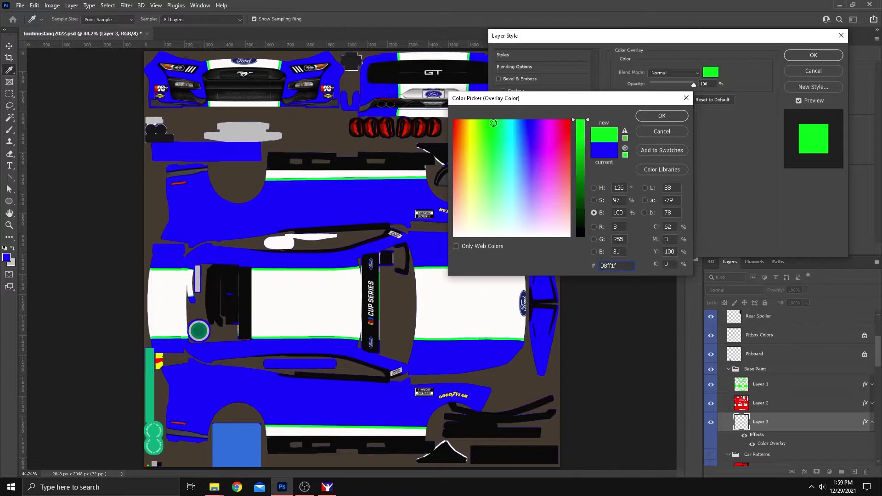
{"action": "left_click_drag", "start_coordinate": [494, 123], "coordinate": [472, 122]}
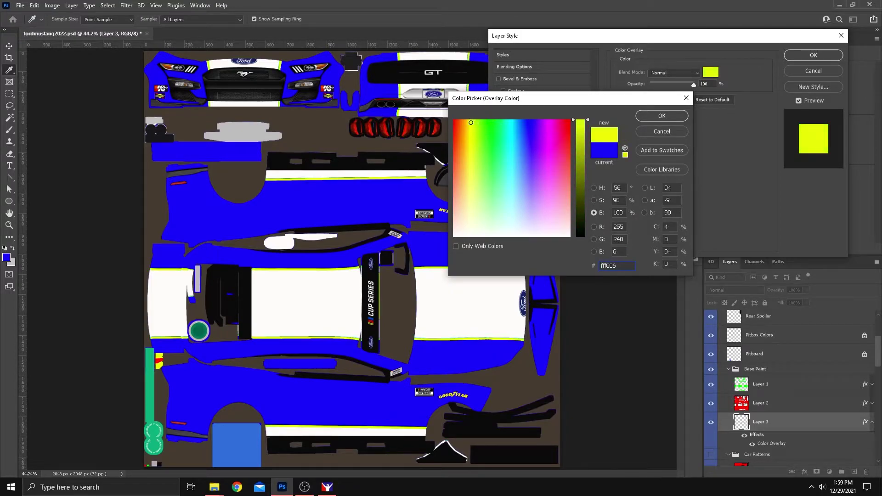
{"action": "left_click", "coordinate": [581, 129]}
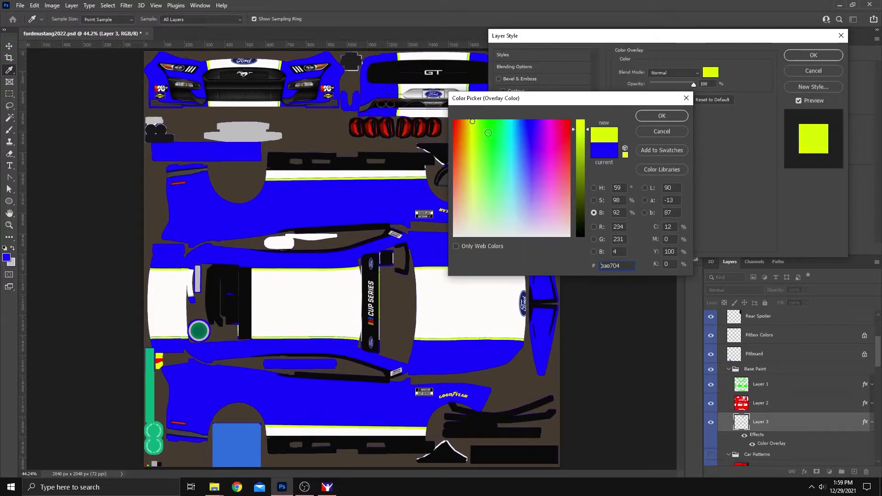
{"action": "left_click", "coordinate": [472, 123]}
{"action": "left_click", "coordinate": [639, 117]}
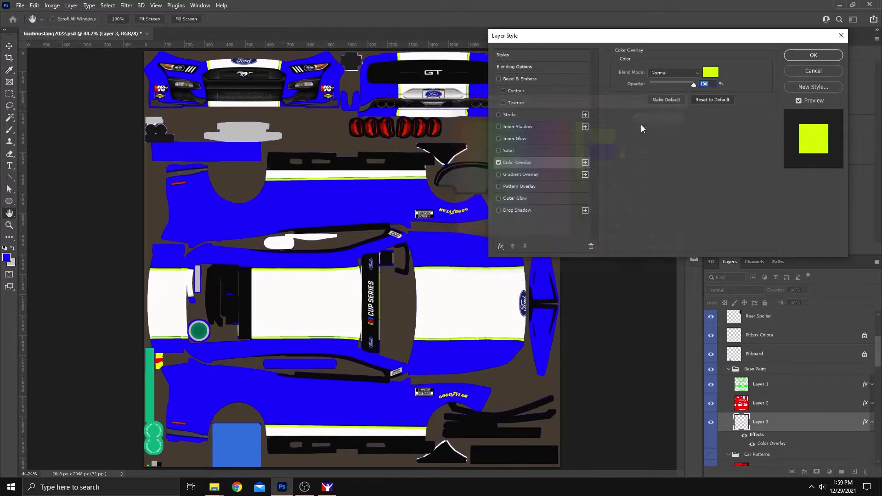
{"action": "left_click", "coordinate": [827, 56]}
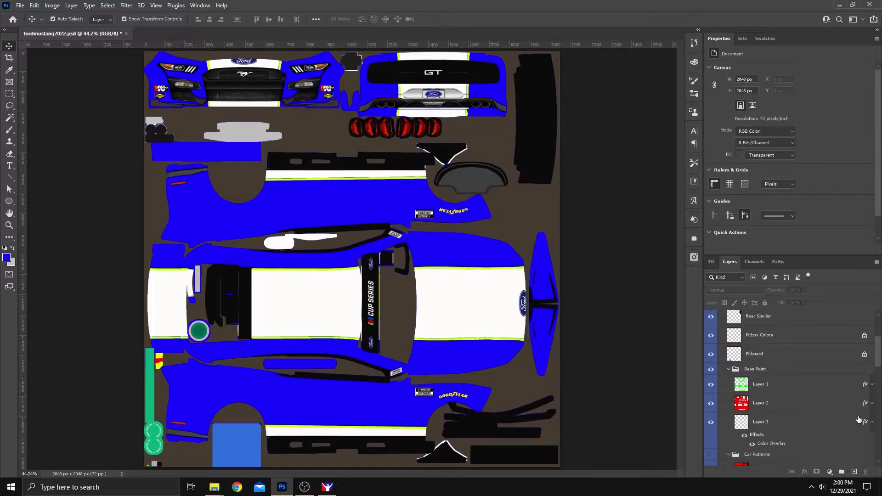
Step: Collapse Layer 3's effects and step through the Base Paint layers, ending on Layer 2
{"action": "left_click", "coordinate": [872, 422]}
{"action": "left_click", "coordinate": [814, 420]}
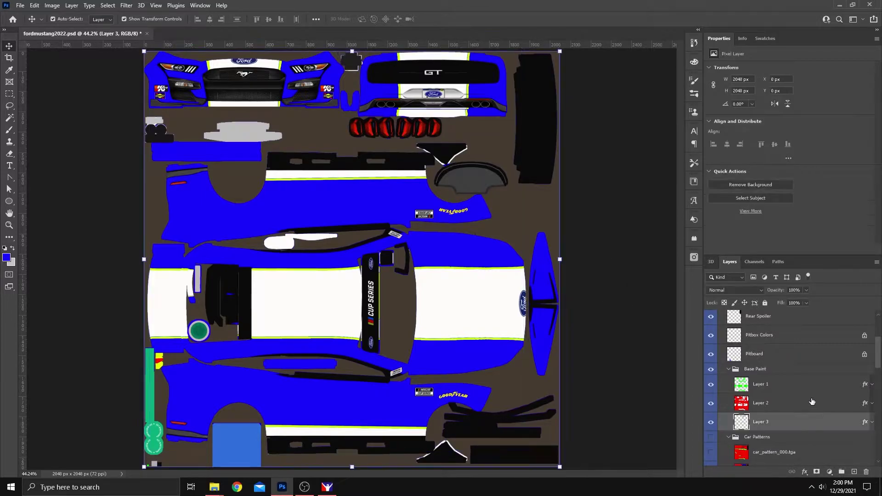
{"action": "left_click", "coordinate": [811, 402]}
{"action": "left_click", "coordinate": [807, 385]}
{"action": "left_click", "coordinate": [794, 403]}
{"action": "left_click", "coordinate": [783, 425]}
{"action": "left_click", "coordinate": [789, 404]}
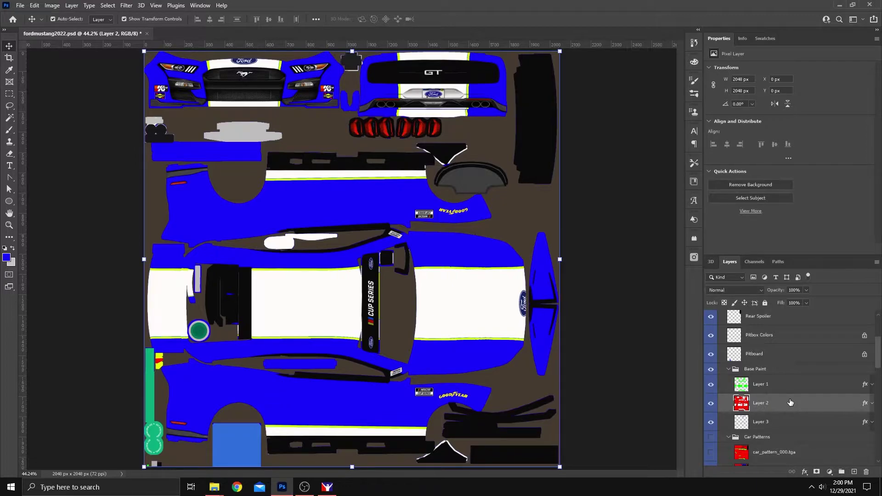
Step: Change Layer 1's Color Overlay to light cyan 2ee4ff
{"action": "double_click", "coordinate": [861, 385]}
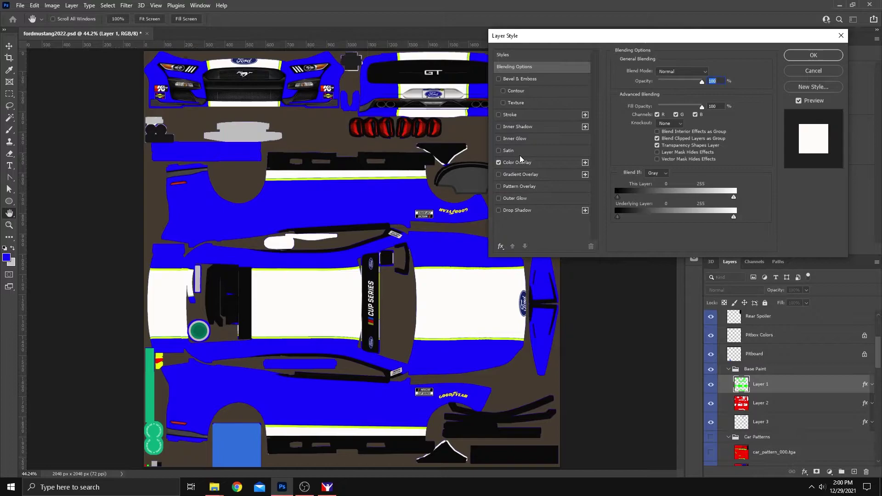
{"action": "left_click", "coordinate": [517, 154]}
{"action": "left_click", "coordinate": [519, 162]}
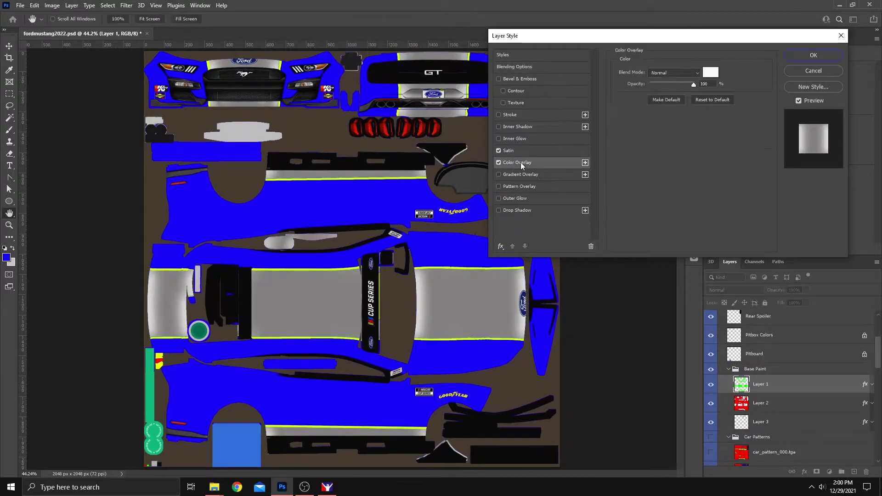
{"action": "left_click", "coordinate": [499, 151]}
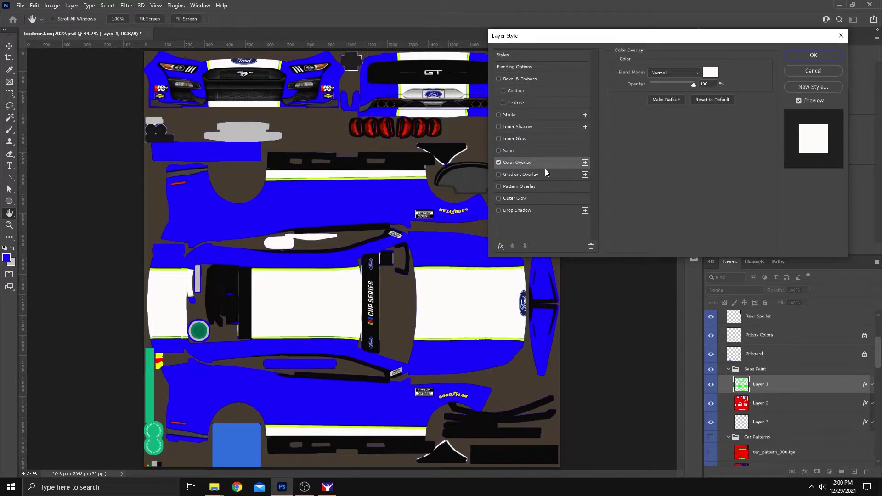
{"action": "left_click", "coordinate": [710, 73]}
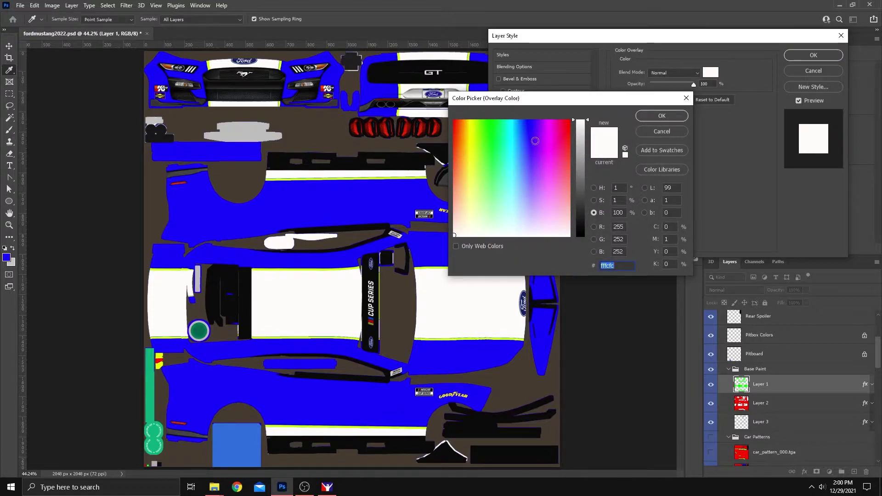
{"action": "left_click", "coordinate": [514, 141]}
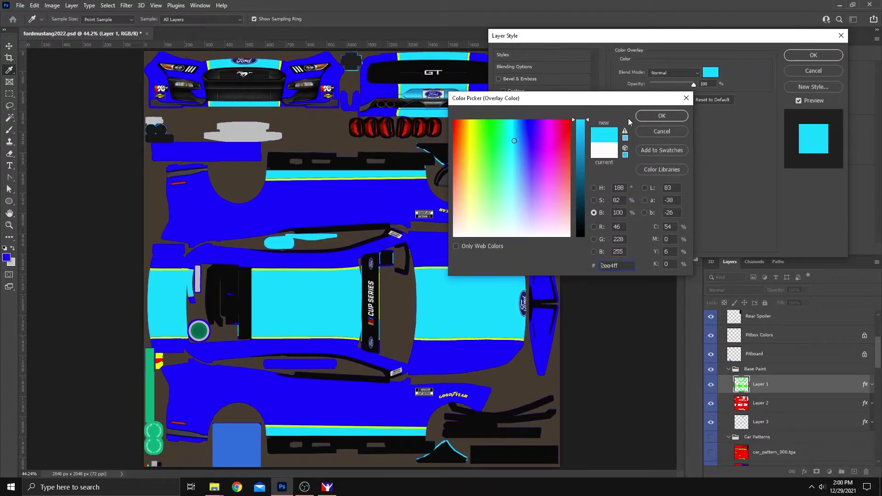
{"action": "left_click", "coordinate": [662, 115]}
{"action": "left_click", "coordinate": [807, 57]}
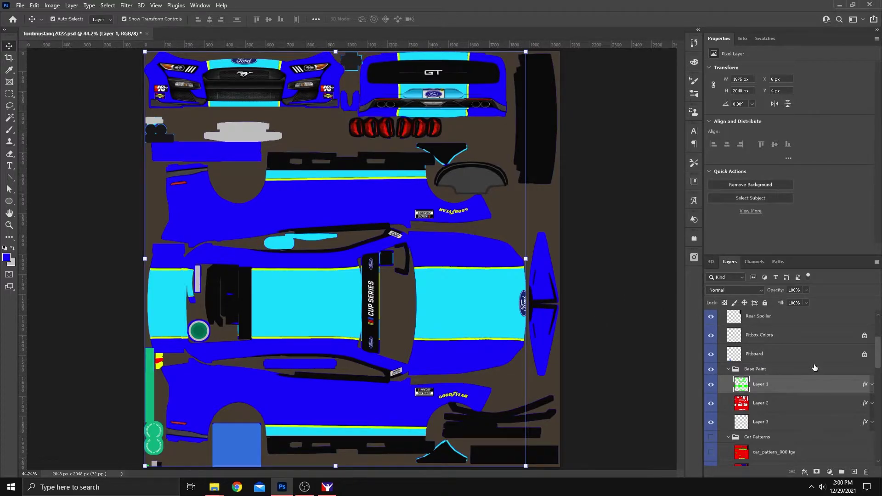
Step: Change Layer 3's Color Overlay colour to white, ffffff
{"action": "left_click", "coordinate": [777, 422]}
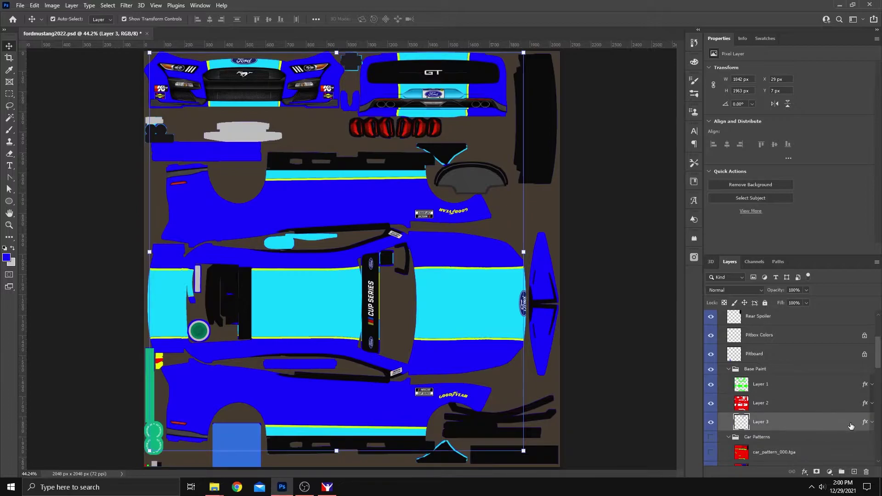
{"action": "double_click", "coordinate": [852, 423]}
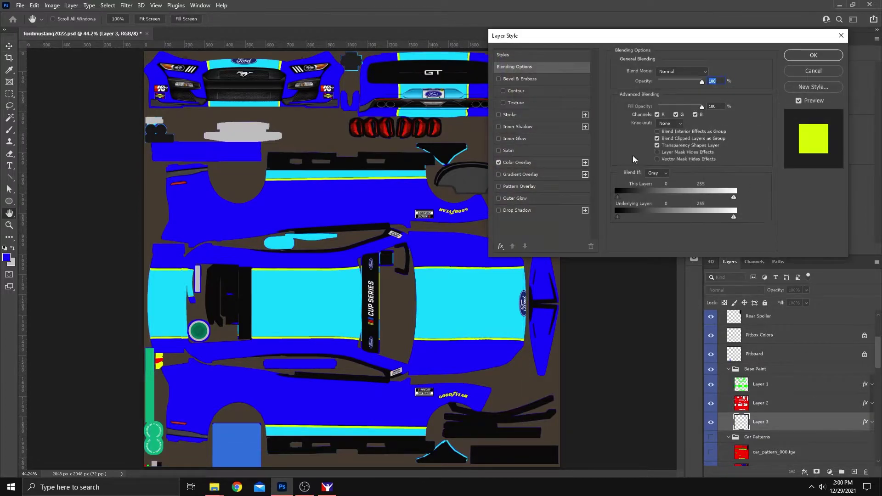
{"action": "left_click", "coordinate": [528, 164]}
{"action": "left_click", "coordinate": [709, 73]}
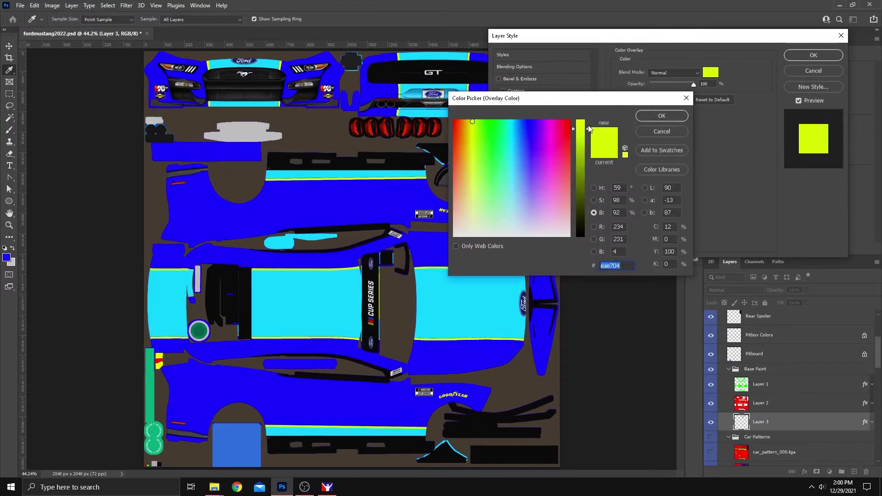
{"action": "type", "text": "ffffff"}
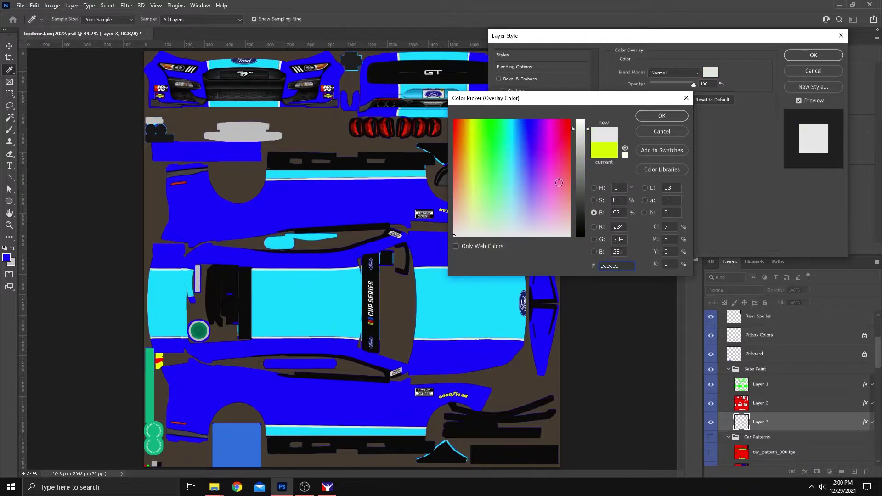
{"action": "left_click", "coordinate": [666, 115]}
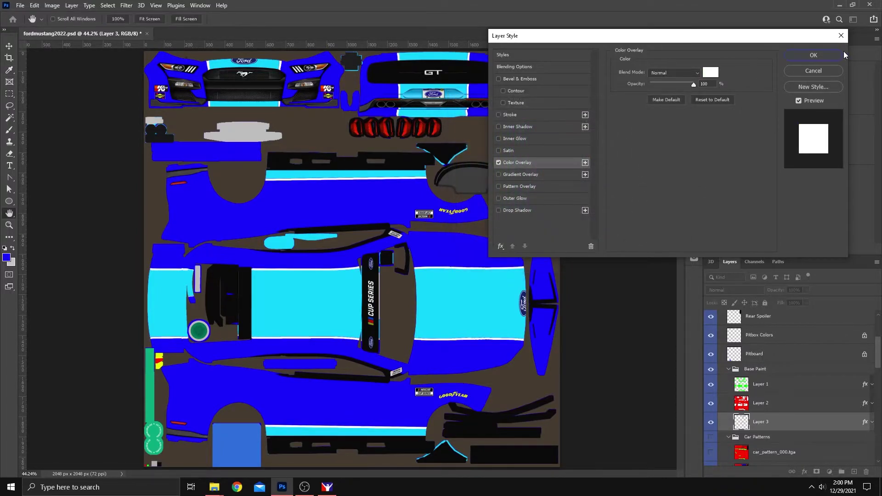
{"action": "left_click", "coordinate": [815, 55]}
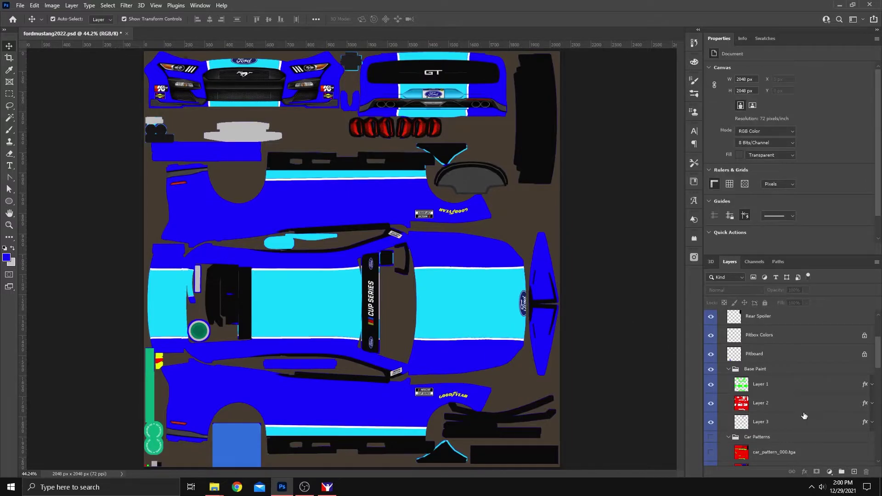
Step: Rasterize the layer styles of Layer 1 and Layer 2, redoing Layer 2 after an undo
{"action": "left_click", "coordinate": [803, 390]}
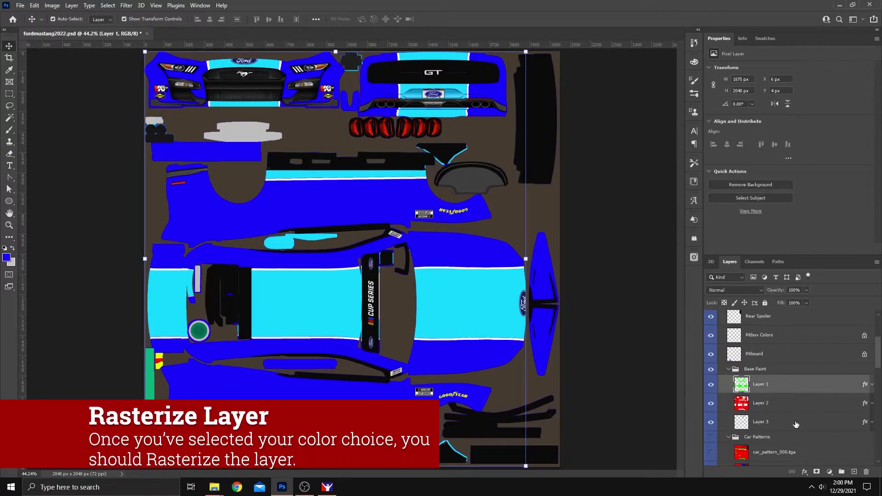
{"action": "right_click", "coordinate": [799, 390]}
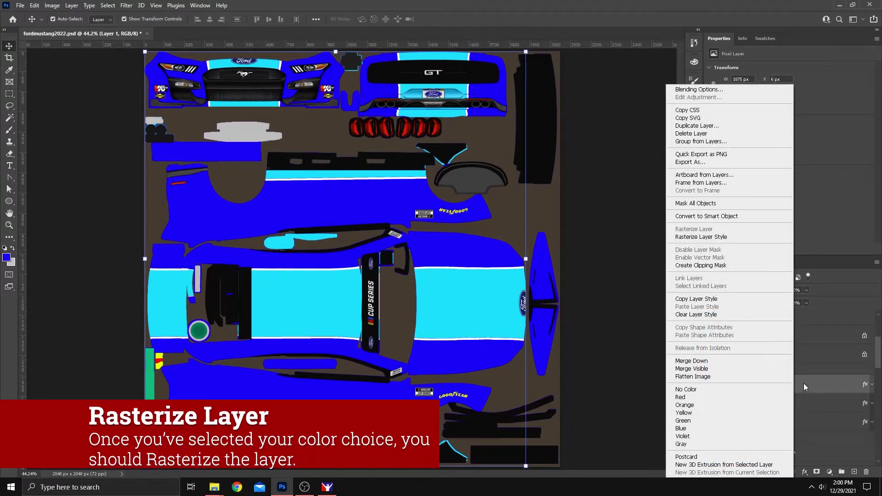
{"action": "left_click", "coordinate": [748, 237]}
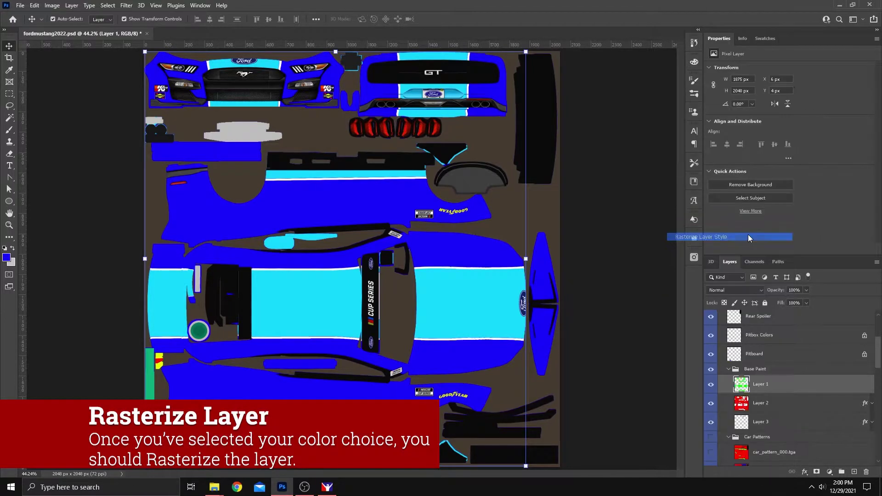
{"action": "right_click", "coordinate": [805, 402]}
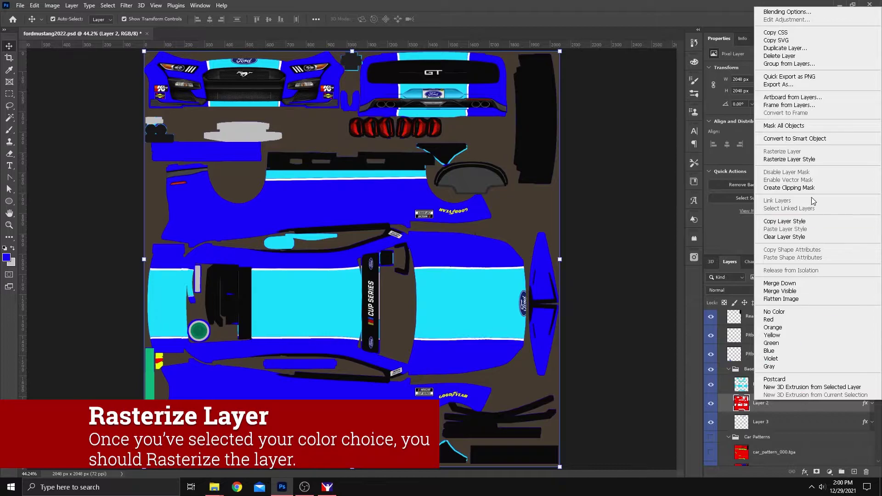
{"action": "left_click", "coordinate": [799, 159]}
{"action": "key", "text": "ctrl+z"}
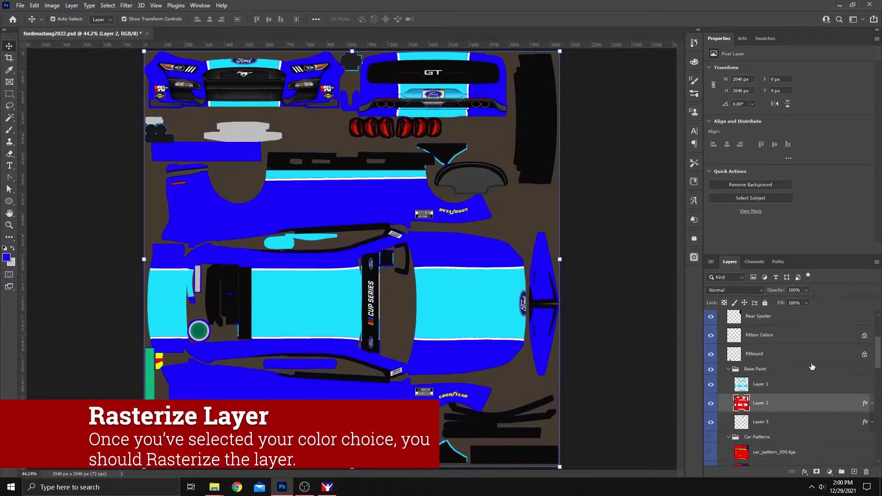
{"action": "right_click", "coordinate": [806, 402]}
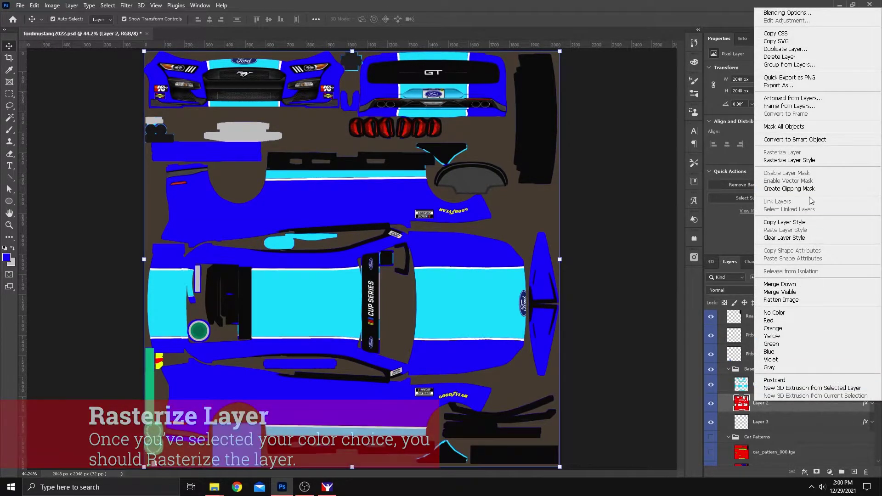
{"action": "left_click", "coordinate": [799, 160]}
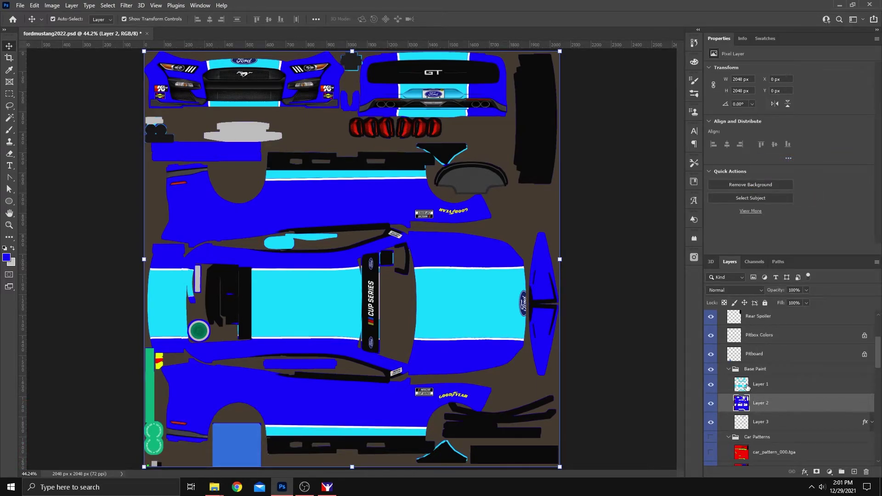
{"action": "left_click", "coordinate": [710, 403]}
{"action": "left_click", "coordinate": [710, 403]}
Step: Rasterize Layer 3's layer style, check its effect, and collapse the Car Patterns group
{"action": "left_click", "coordinate": [780, 421]}
{"action": "right_click", "coordinate": [818, 428]}
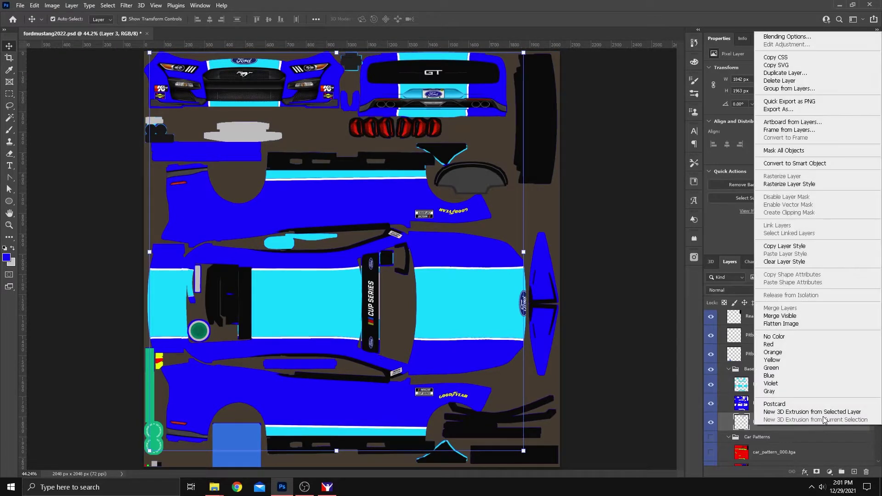
{"action": "left_click", "coordinate": [813, 184]}
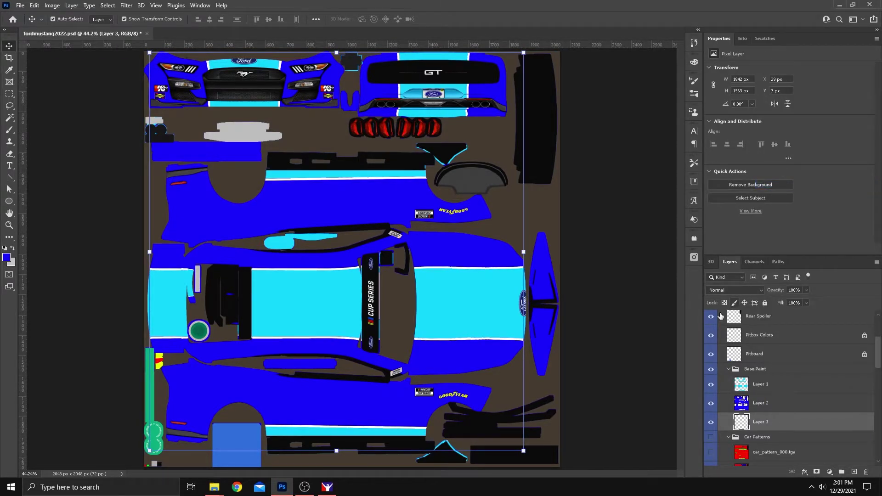
{"action": "left_click", "coordinate": [710, 424]}
{"action": "left_click", "coordinate": [710, 424]}
{"action": "scroll", "coordinate": [777, 407], "scroll_direction": "down", "scroll_amount": 3}
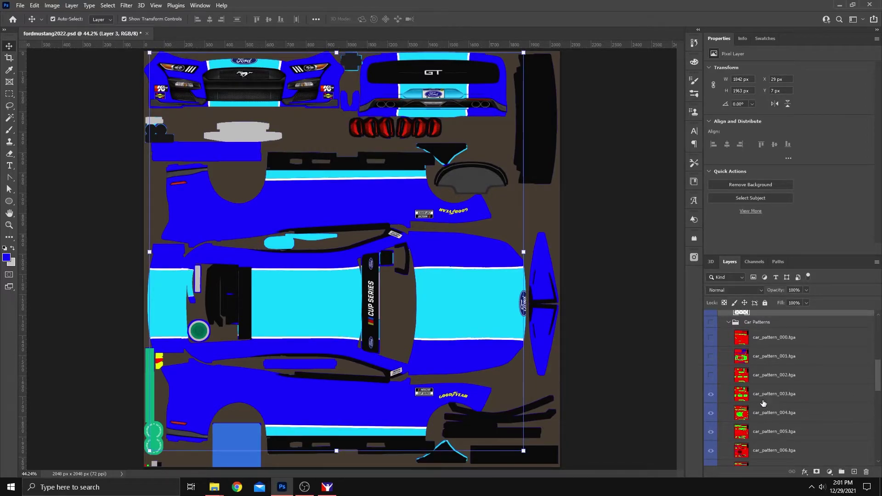
{"action": "scroll", "coordinate": [763, 404], "scroll_direction": "up", "scroll_amount": 2}
{"action": "left_click", "coordinate": [729, 406]}
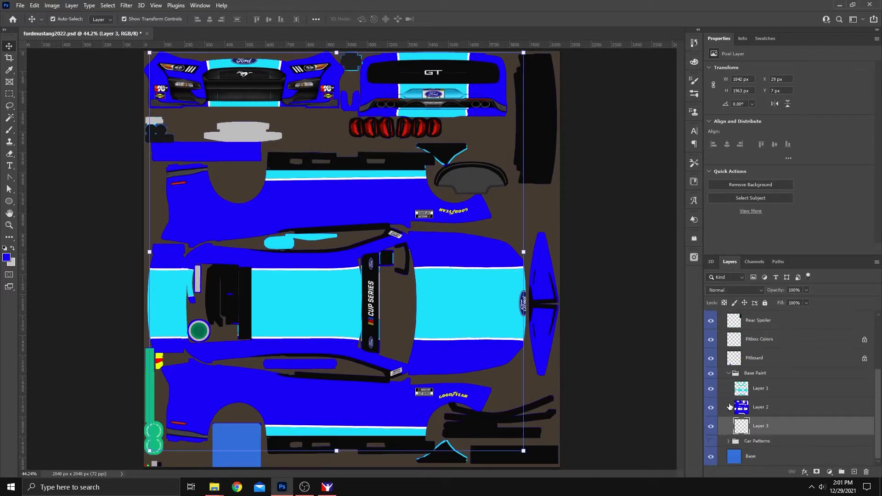
{"action": "left_click", "coordinate": [781, 410]}
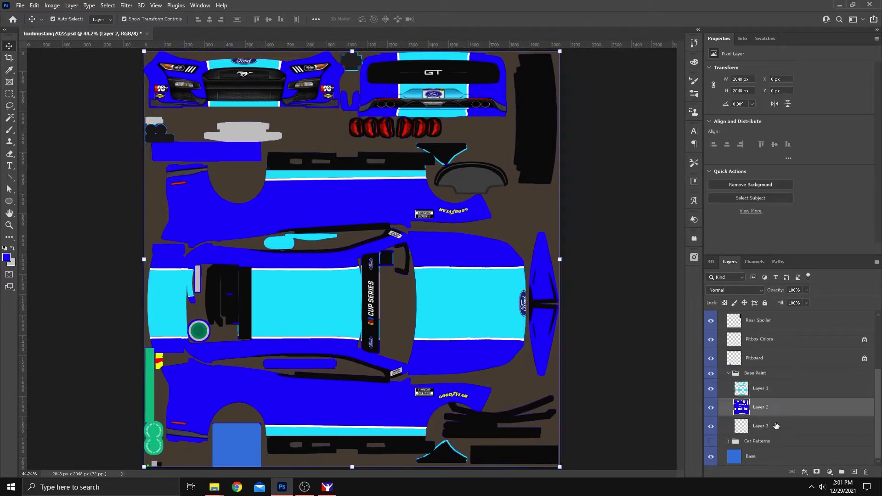
{"action": "left_click", "coordinate": [774, 398]}
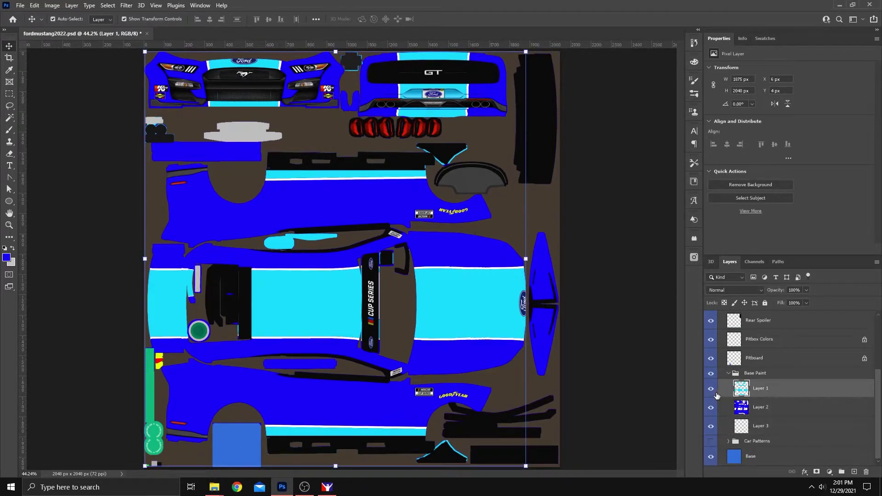
{"action": "scroll", "coordinate": [438, 339], "scroll_direction": "up", "scroll_amount": 10}
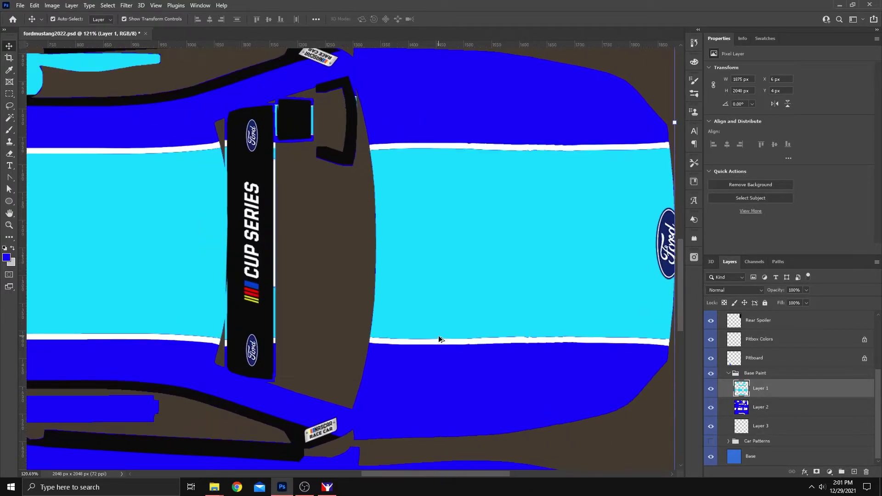
{"action": "scroll", "coordinate": [438, 338], "scroll_direction": "up", "scroll_amount": 3}
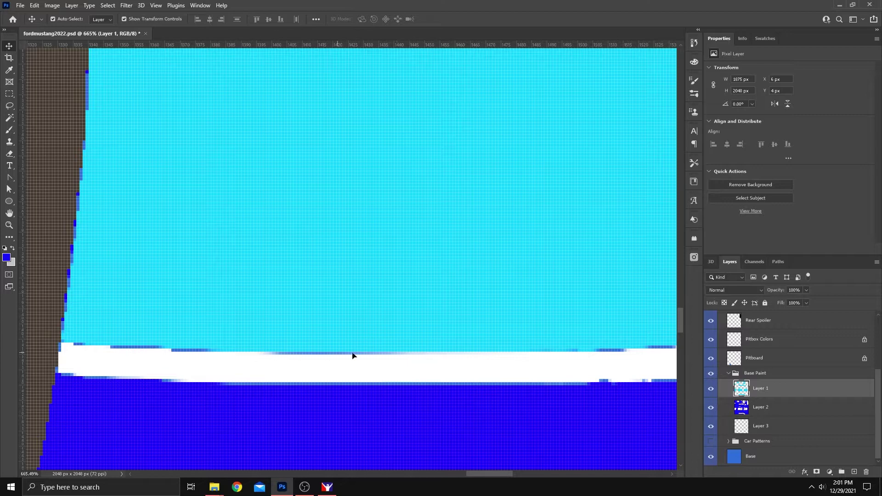
{"action": "scroll", "coordinate": [366, 356], "scroll_direction": "down", "scroll_amount": 2}
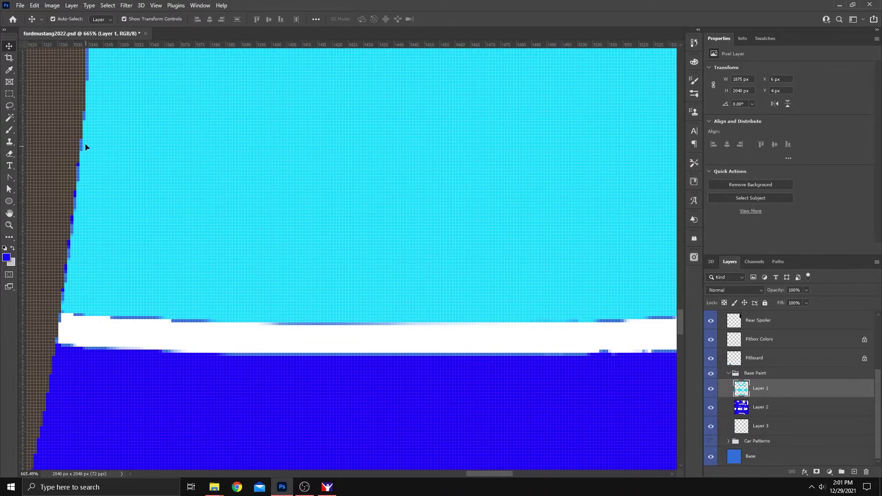
{"action": "scroll", "coordinate": [276, 345], "scroll_direction": "down", "scroll_amount": 5}
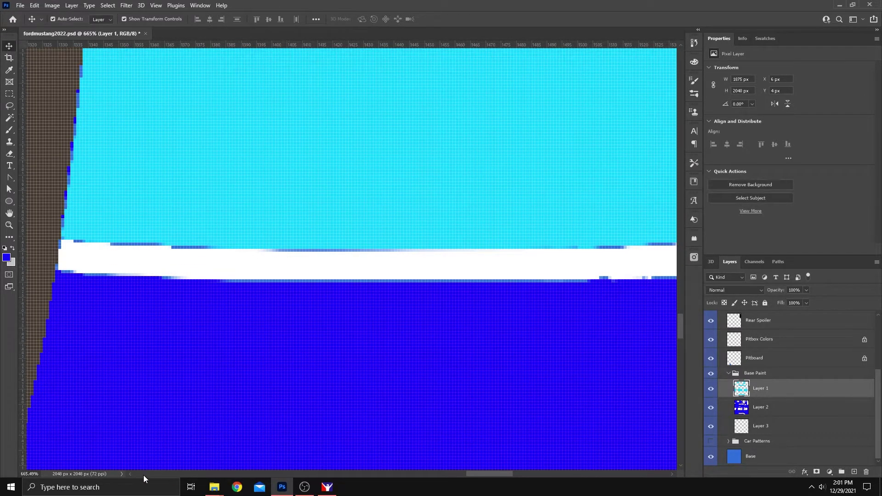
{"action": "left_click_drag", "start_coordinate": [504, 474], "coordinate": [482, 467]}
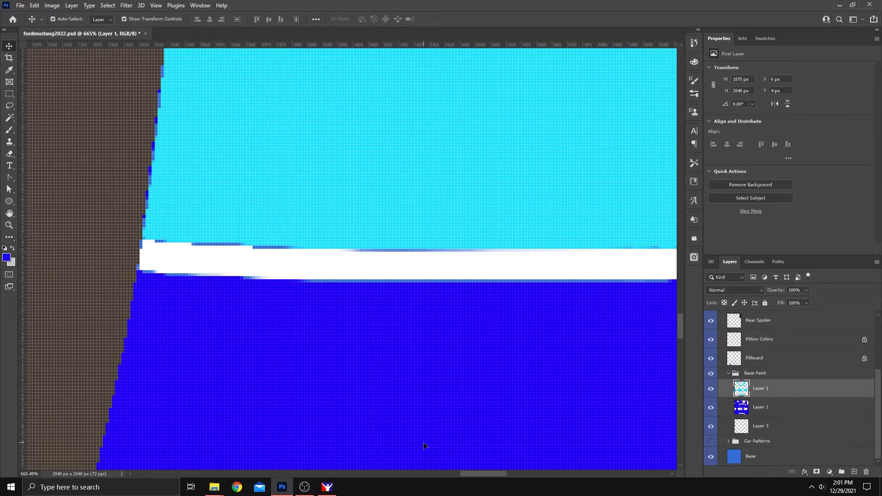
{"action": "key", "text": "ctrl+0"}
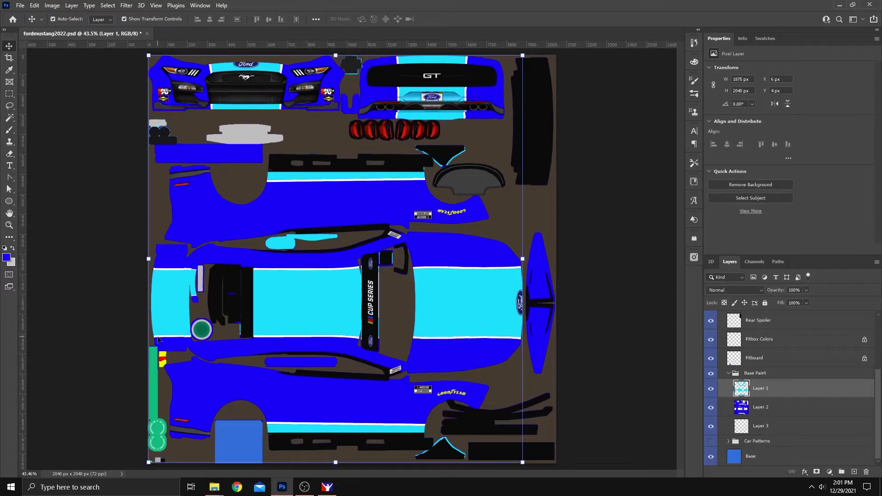
{"action": "left_click", "coordinate": [158, 338]}
{"action": "scroll", "coordinate": [158, 338], "scroll_direction": "up", "scroll_amount": 5}
{"action": "scroll", "coordinate": [159, 338], "scroll_direction": "up", "scroll_amount": 8}
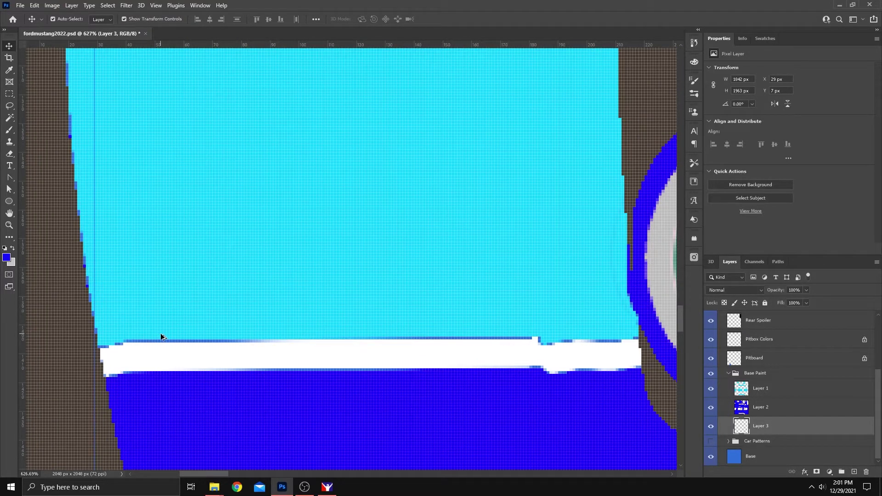
{"action": "key", "text": "ctrl+0"}
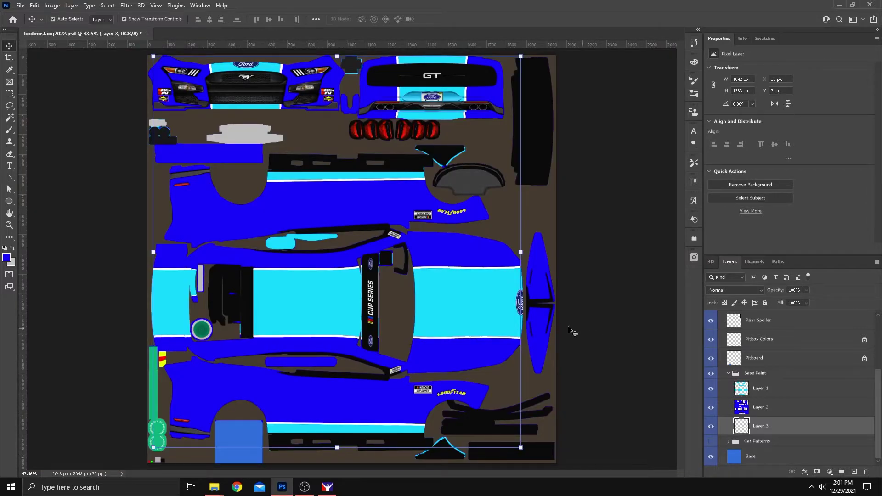
{"action": "left_click", "coordinate": [654, 308]}
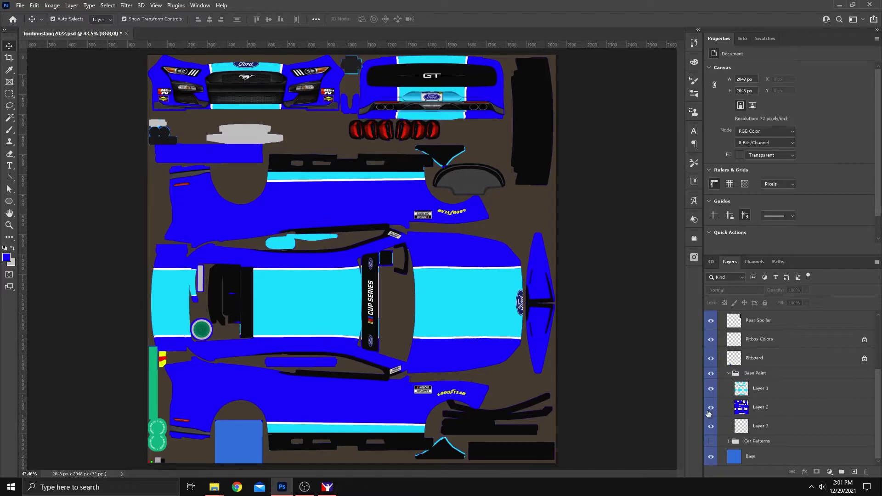
{"action": "left_click", "coordinate": [711, 388]}
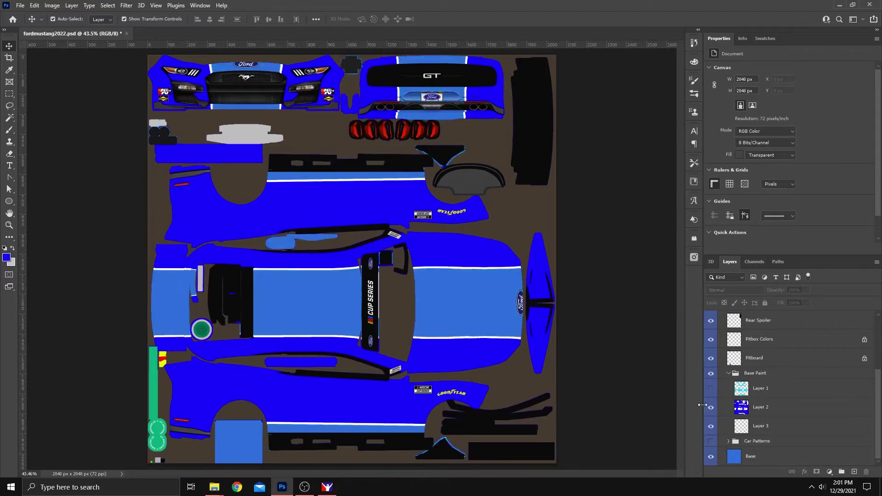
{"action": "left_click", "coordinate": [711, 408]}
{"action": "left_click", "coordinate": [711, 426]}
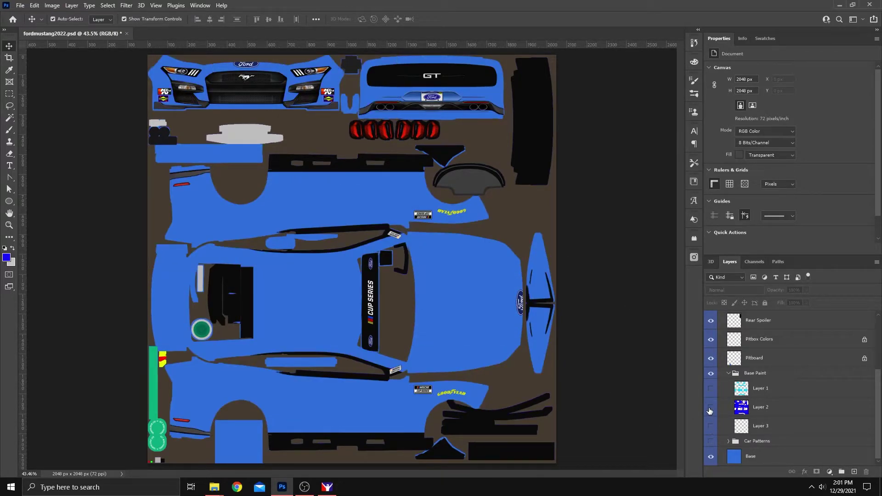
{"action": "left_click", "coordinate": [711, 408]}
{"action": "left_click", "coordinate": [711, 389]}
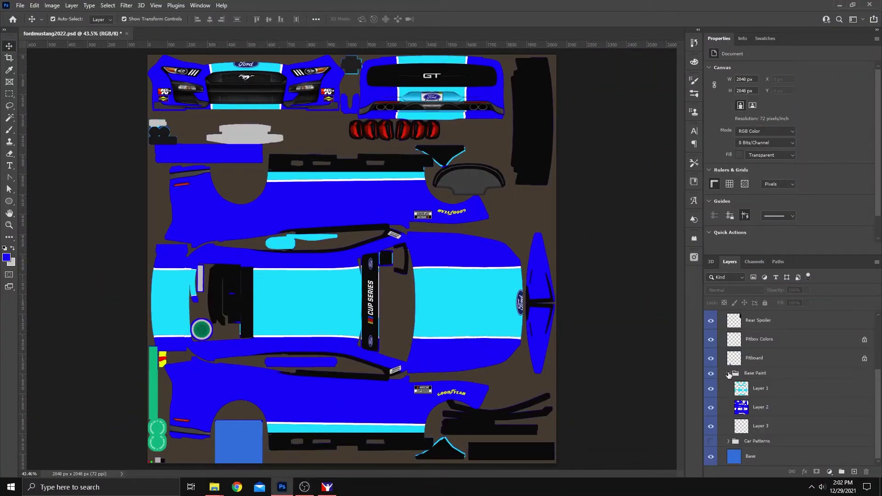
Step: Hide Base Paint, show Car Patterns, hide car_pattern_003 and select car_pattern_004
{"action": "left_click", "coordinate": [728, 374]}
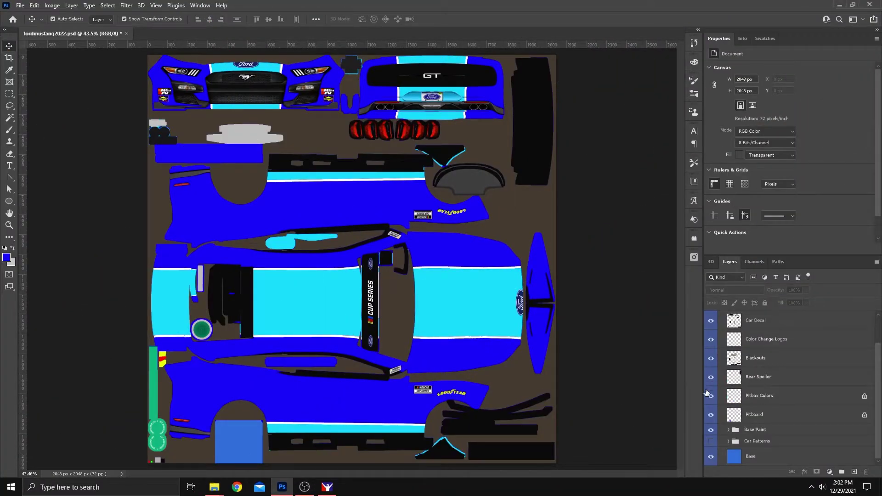
{"action": "left_click", "coordinate": [711, 429]}
{"action": "left_click", "coordinate": [710, 441]}
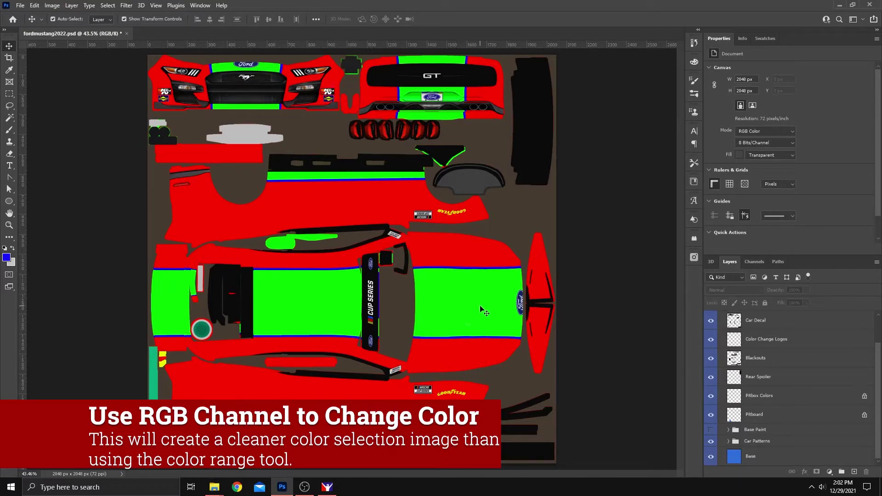
{"action": "left_click", "coordinate": [729, 442]}
{"action": "scroll", "coordinate": [726, 428], "scroll_direction": "down", "scroll_amount": 3}
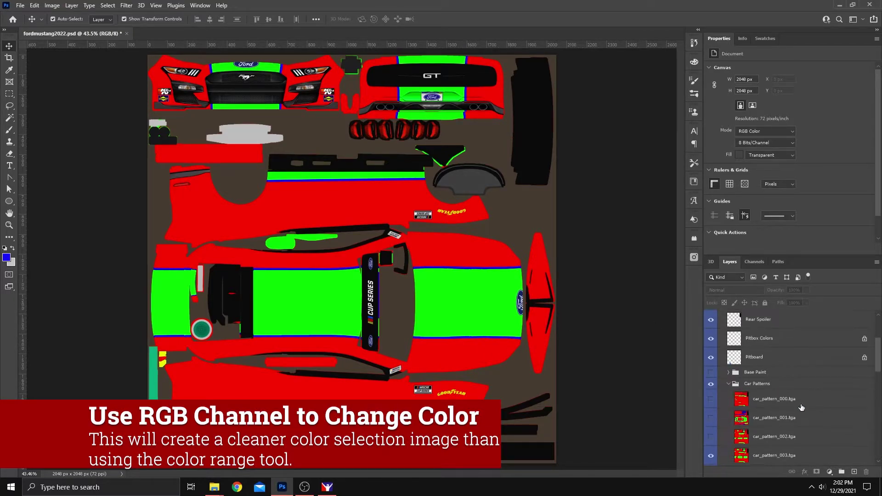
{"action": "left_click", "coordinate": [711, 400]}
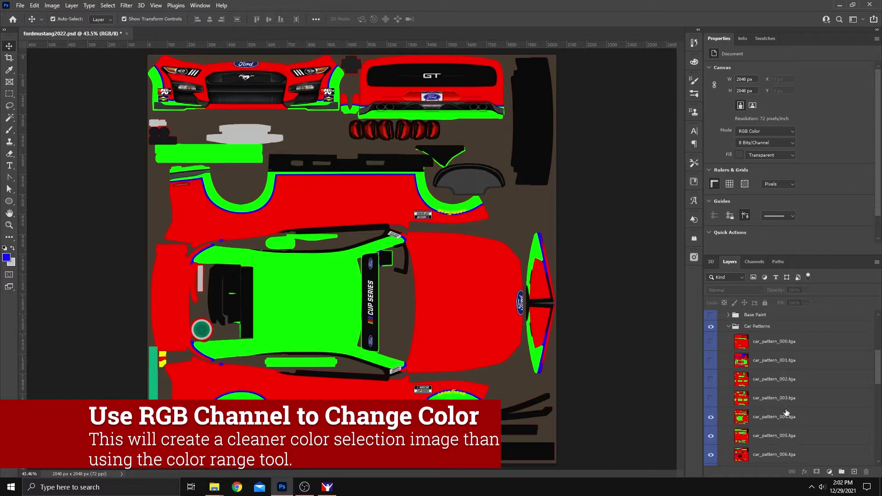
{"action": "left_click", "coordinate": [743, 419]}
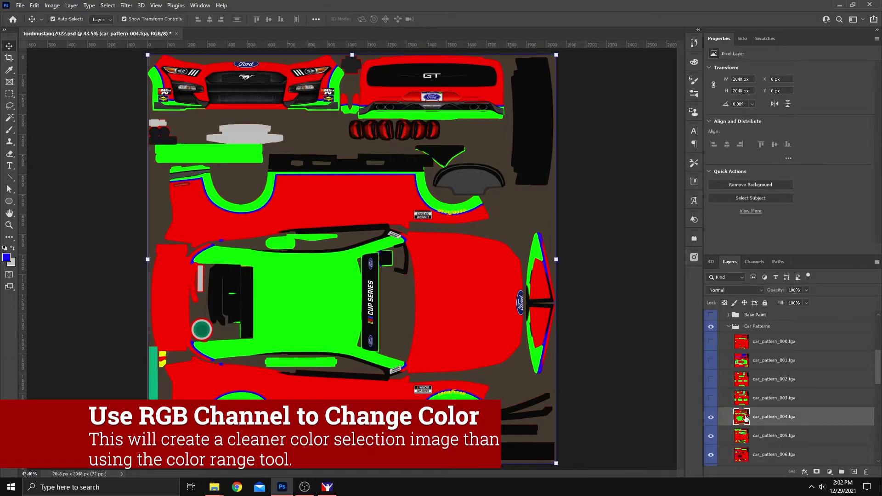
Step: Create a new group named 'Base Paint RGB' above the Base Paint group
{"action": "scroll", "coordinate": [769, 380], "scroll_direction": "up", "scroll_amount": 2}
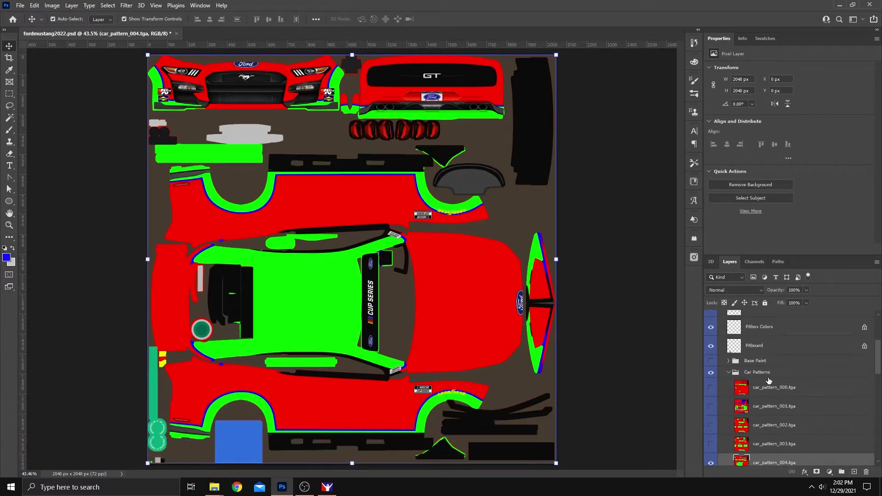
{"action": "left_click", "coordinate": [778, 362]}
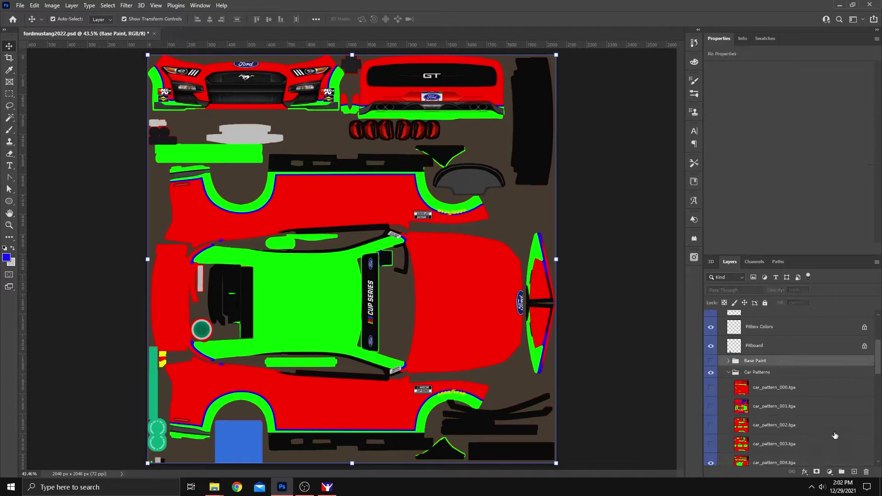
{"action": "left_click", "coordinate": [841, 472]}
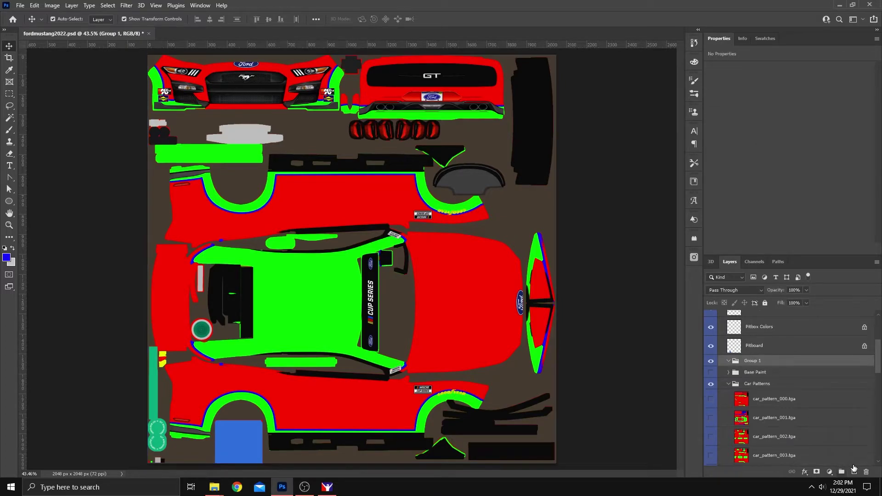
{"action": "double_click", "coordinate": [754, 361]}
{"action": "type", "text": "Base Paint"}
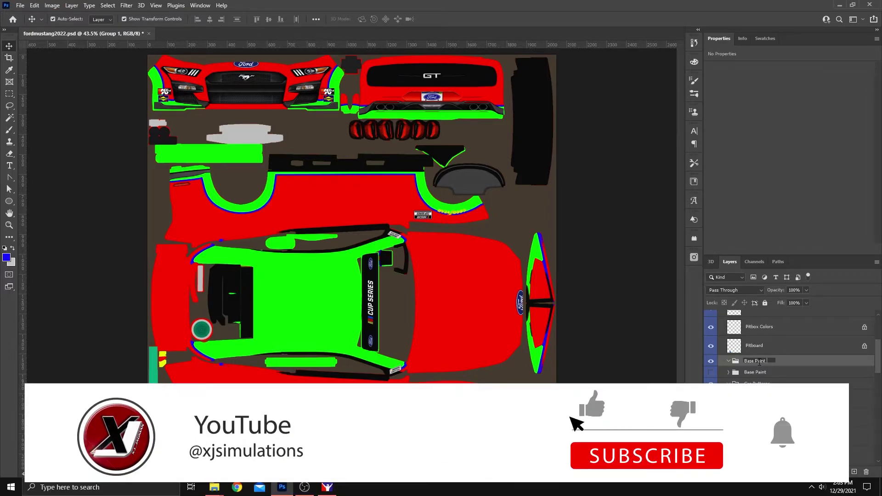
{"action": "type", "text": " RGB"}
{"action": "key", "text": "Return"}
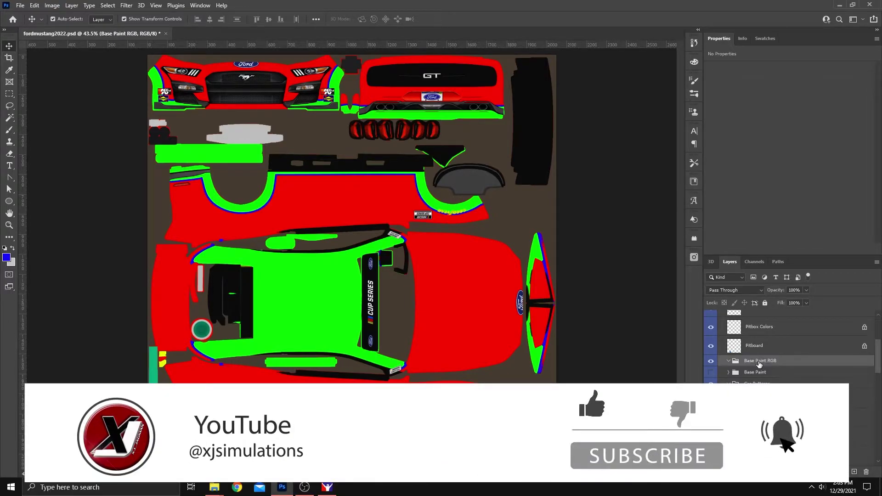
{"action": "scroll", "coordinate": [761, 399], "scroll_direction": "down", "scroll_amount": 3}
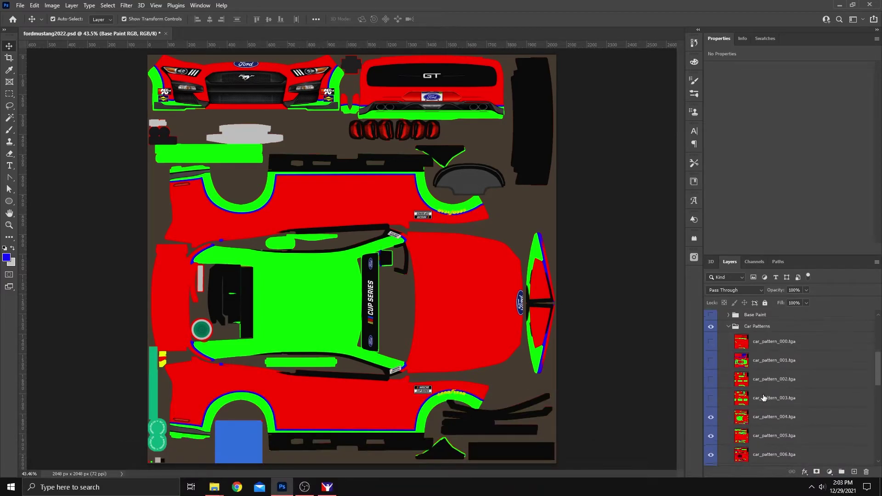
Step: Hide the export overlay group, Car Decal, logos, blackouts, spoiler, pitbox and Pitboard layers
{"action": "left_click", "coordinate": [744, 393]}
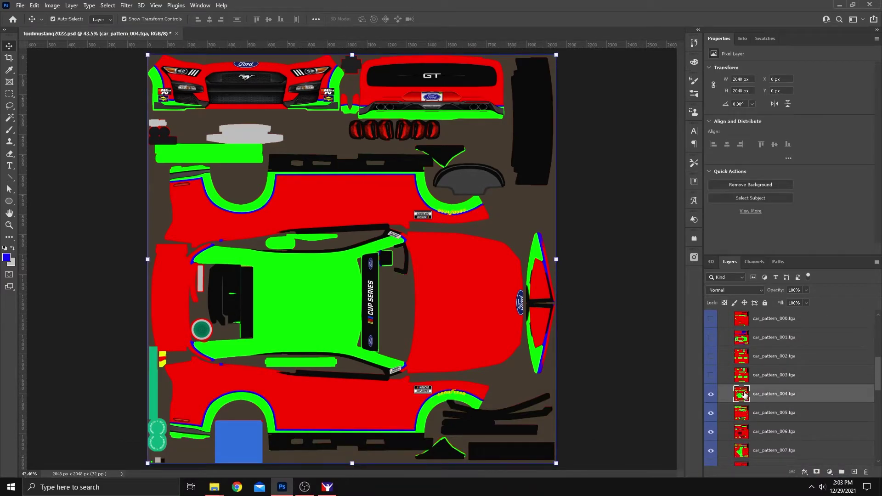
{"action": "scroll", "coordinate": [755, 401], "scroll_direction": "up", "scroll_amount": 5}
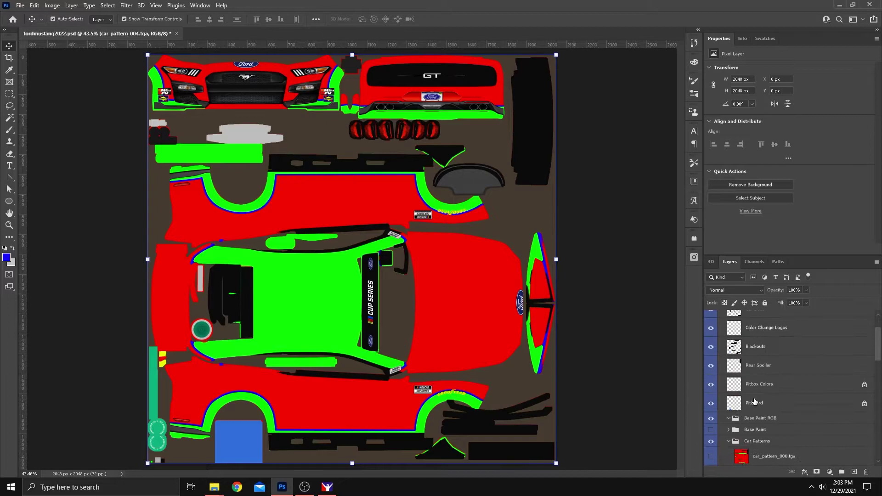
{"action": "left_click", "coordinate": [711, 327]}
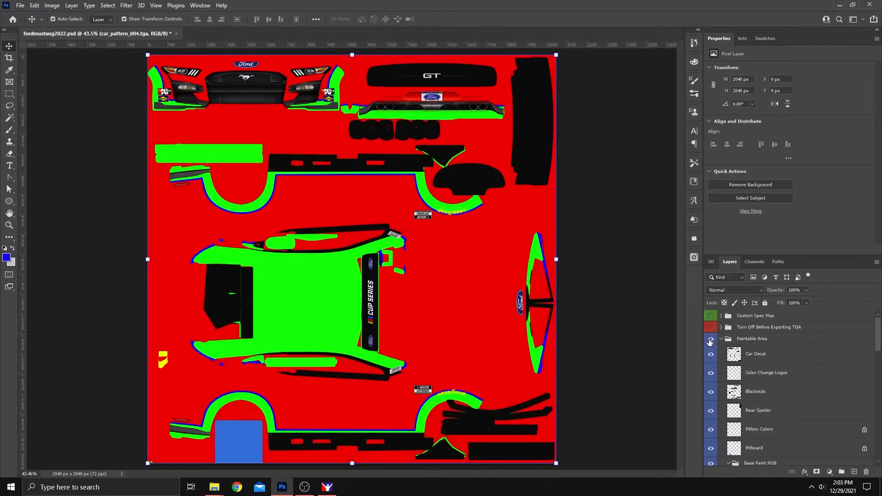
{"action": "left_click", "coordinate": [711, 355]}
{"action": "left_click", "coordinate": [710, 339]}
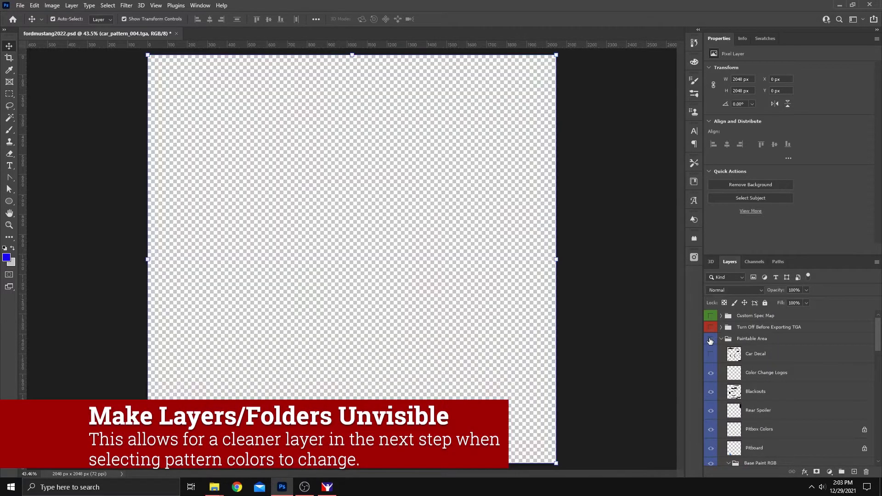
{"action": "left_click", "coordinate": [710, 340]}
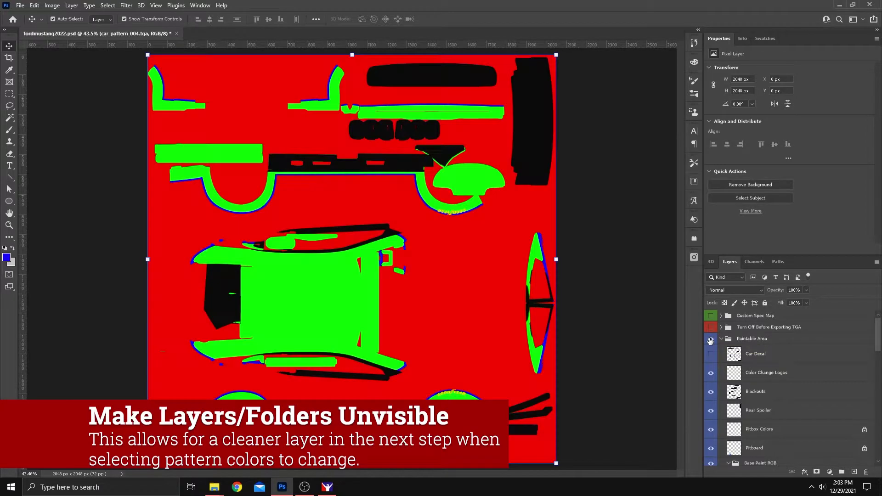
{"action": "left_click_drag", "start_coordinate": [711, 375], "coordinate": [711, 430]}
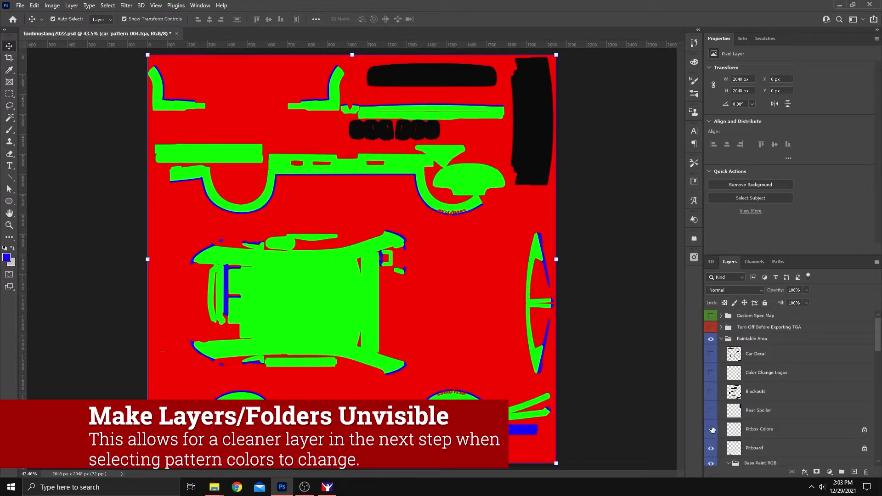
{"action": "scroll", "coordinate": [747, 408], "scroll_direction": "down", "scroll_amount": 2}
{"action": "left_click", "coordinate": [711, 412]}
Step: Toggle car_pattern_004 off and on twice to compare it with the layers below
{"action": "scroll", "coordinate": [765, 395], "scroll_direction": "down", "scroll_amount": 3}
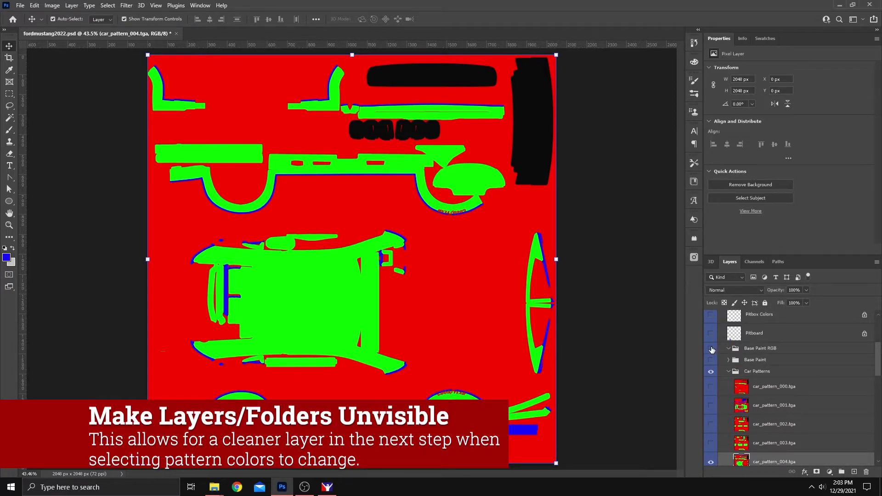
{"action": "scroll", "coordinate": [773, 371], "scroll_direction": "down", "scroll_amount": 2}
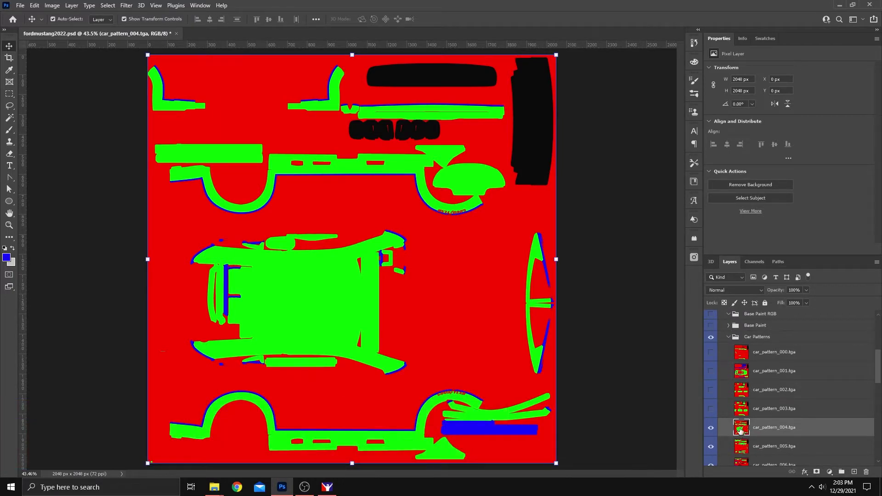
{"action": "left_click", "coordinate": [711, 428]}
{"action": "left_click", "coordinate": [710, 428]}
{"action": "left_click", "coordinate": [710, 428]}
{"action": "left_click", "coordinate": [711, 428]}
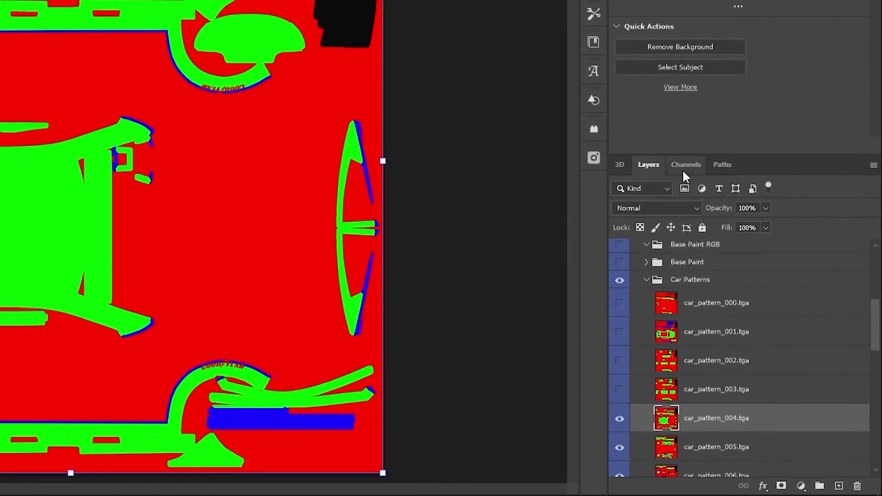
Step: Load the pattern's Blue channel as a selection and add a new layer above car_pattern_004
{"action": "left_click", "coordinate": [685, 165]}
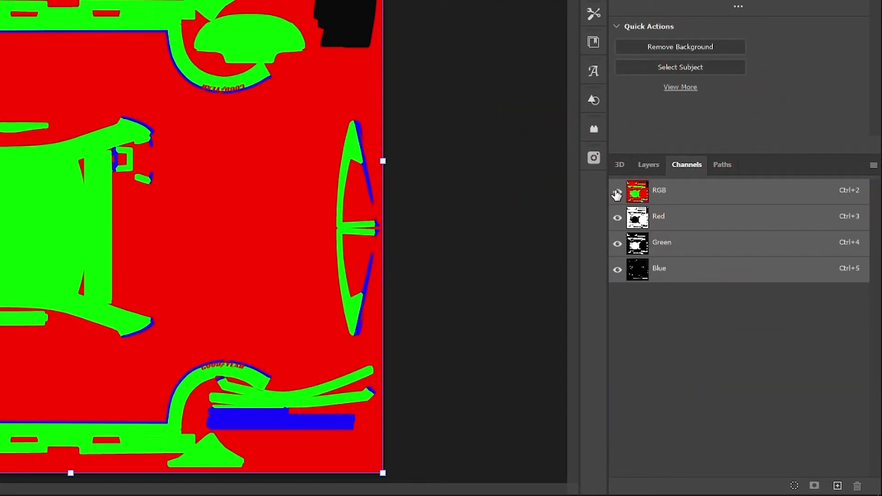
{"action": "left_click", "coordinate": [640, 224]}
{"action": "left_click", "coordinate": [643, 246]}
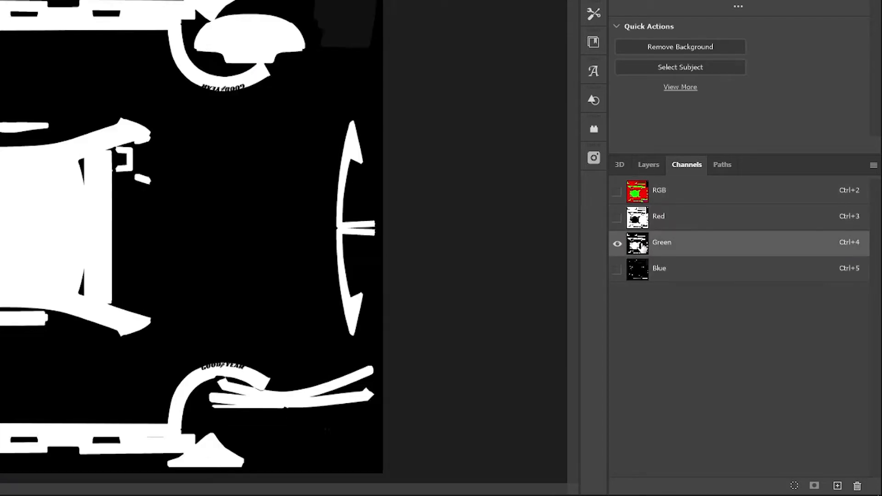
{"action": "left_click", "coordinate": [642, 278]}
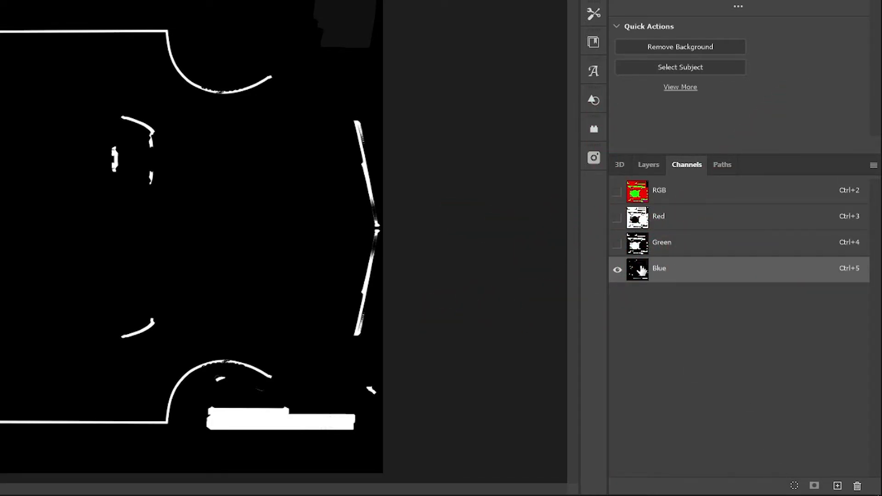
{"action": "left_click", "coordinate": [793, 486]}
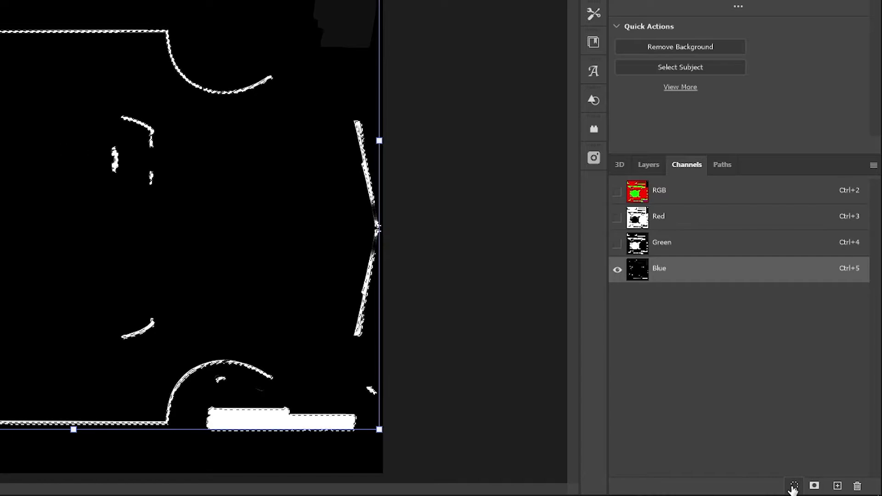
{"action": "left_click", "coordinate": [649, 165]}
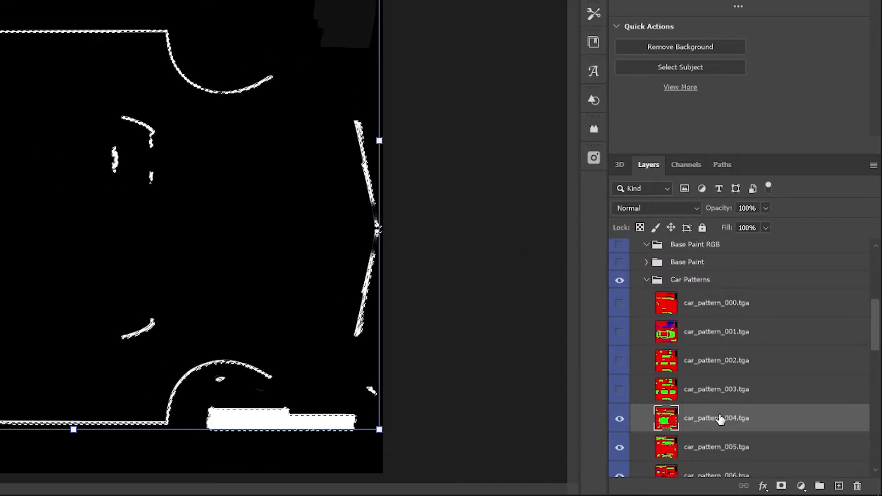
{"action": "left_click", "coordinate": [839, 486]}
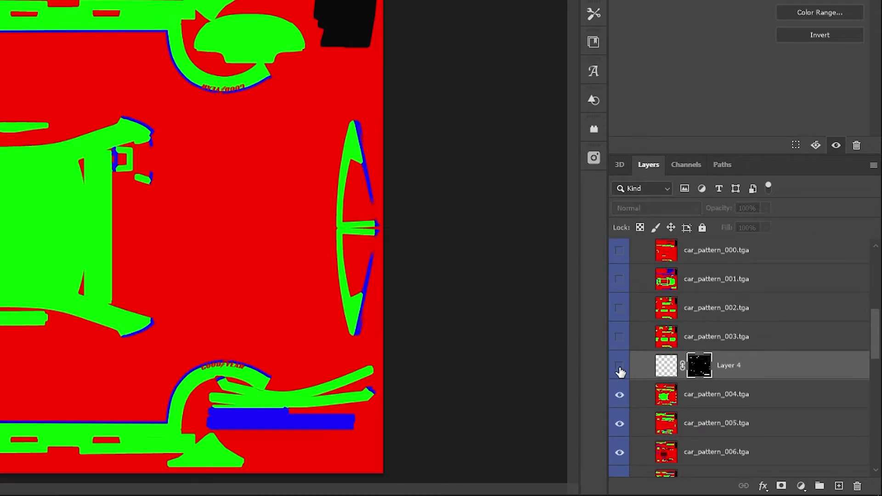
Step: Load the pattern's Green channel alone as a selection
{"action": "left_click", "coordinate": [667, 395]}
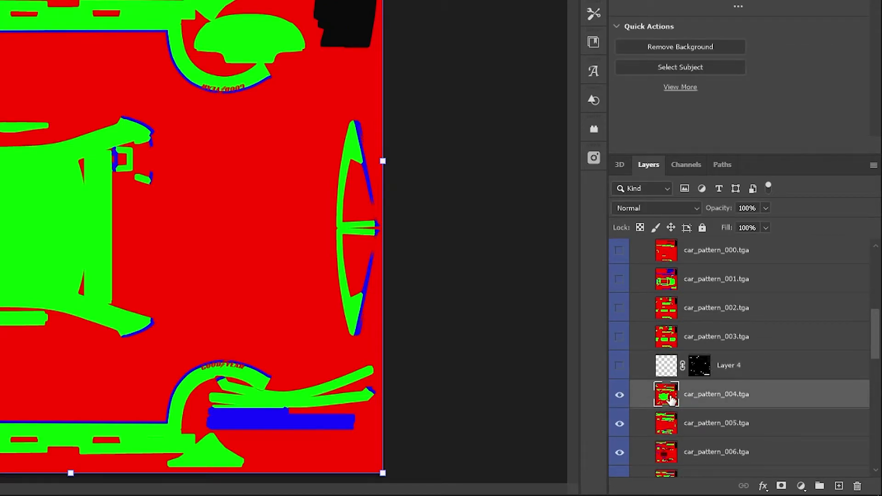
{"action": "left_click", "coordinate": [675, 165]}
{"action": "left_click", "coordinate": [617, 216]}
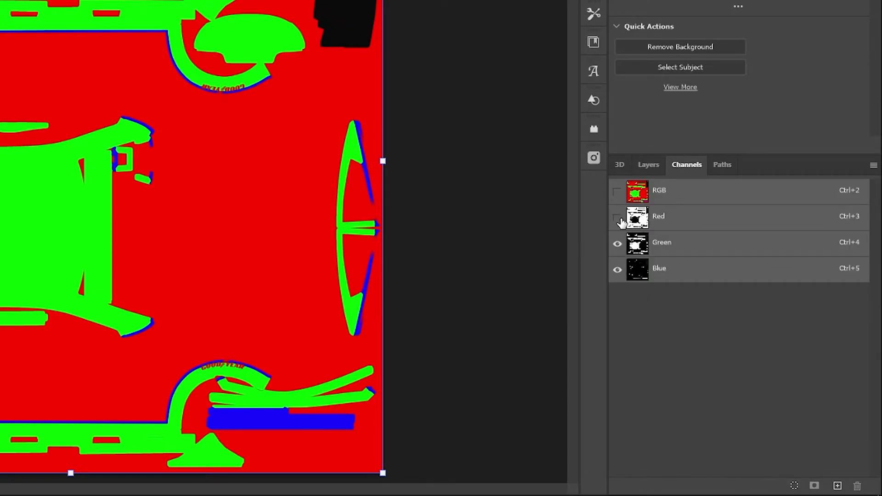
{"action": "left_click", "coordinate": [616, 268]}
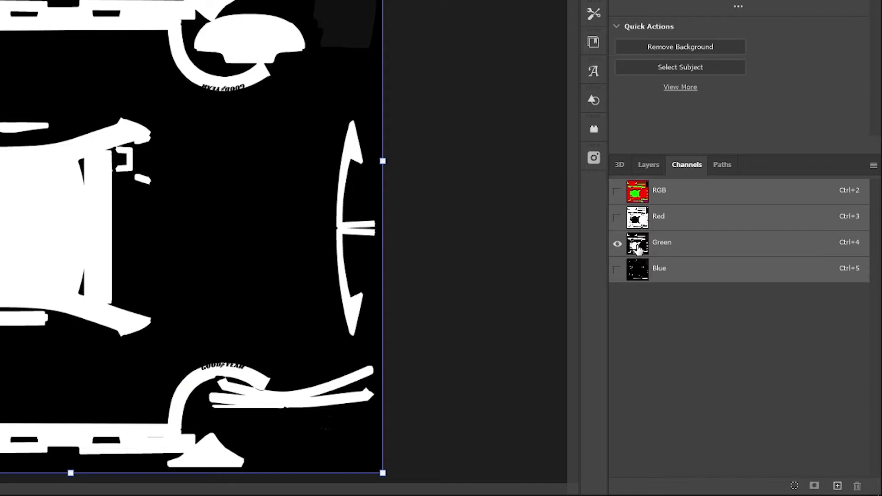
{"action": "left_click", "coordinate": [637, 246]}
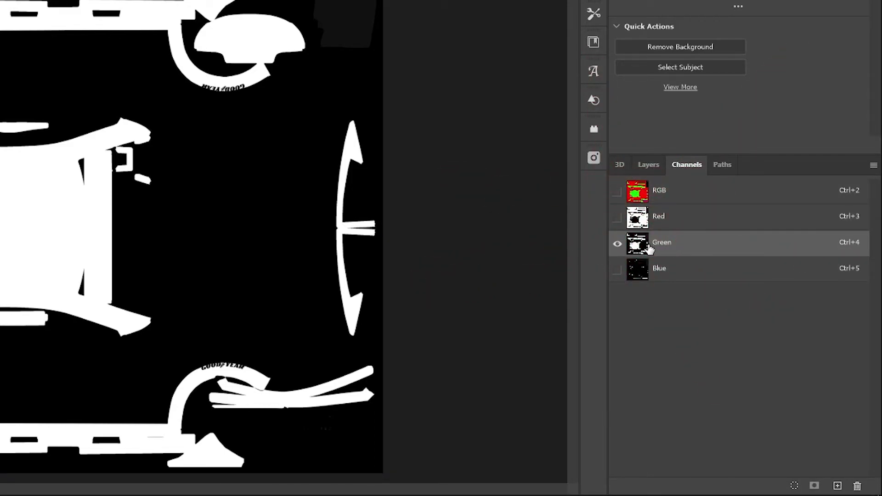
{"action": "left_click", "coordinate": [794, 486]}
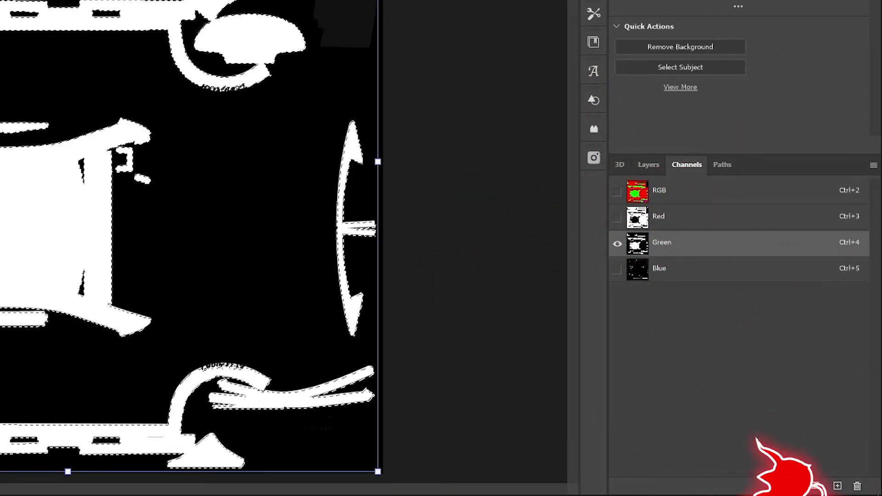
{"action": "left_click", "coordinate": [648, 165]}
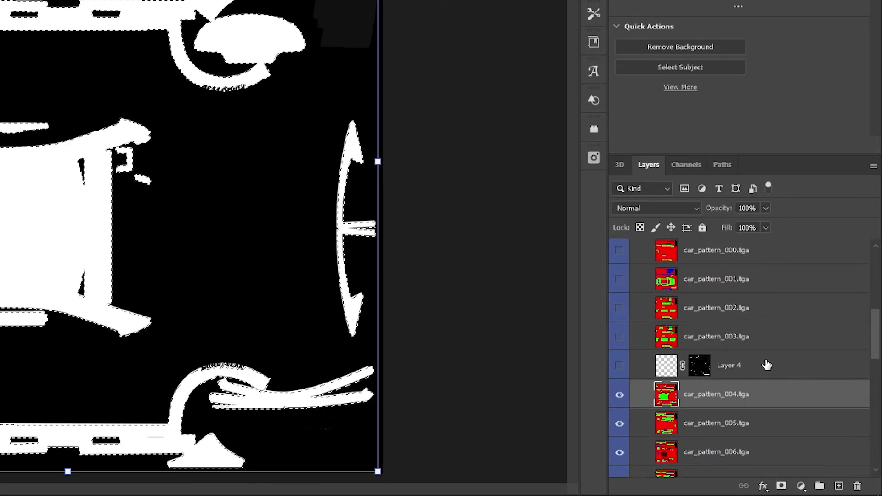
Step: Add Layer 5 above Layer 4 with a green-area mask, then hide it
{"action": "left_click", "coordinate": [771, 373]}
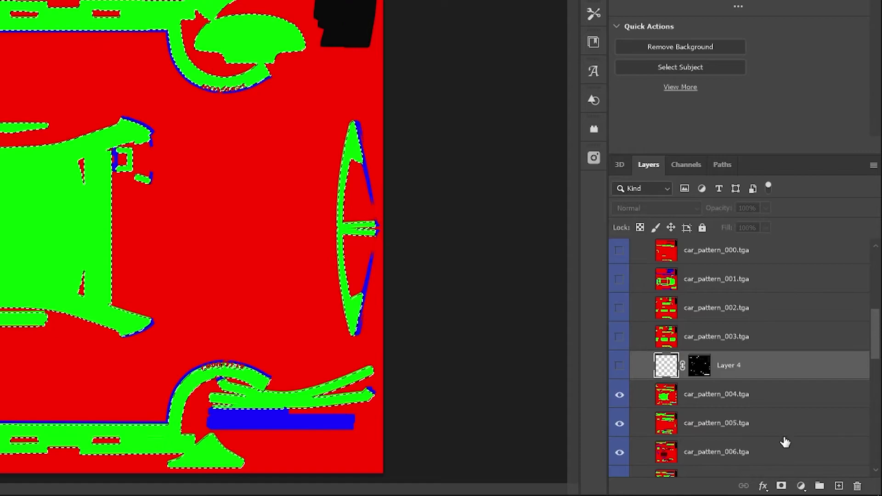
{"action": "left_click", "coordinate": [838, 486]}
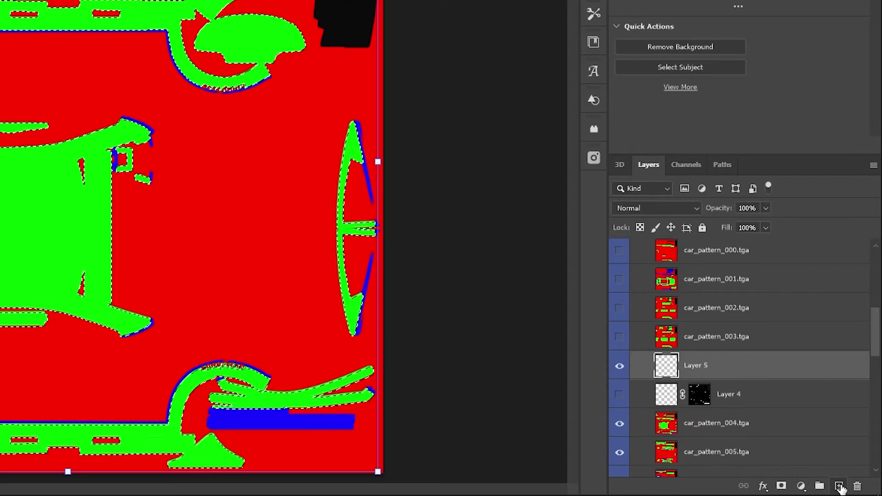
{"action": "left_click", "coordinate": [782, 486]}
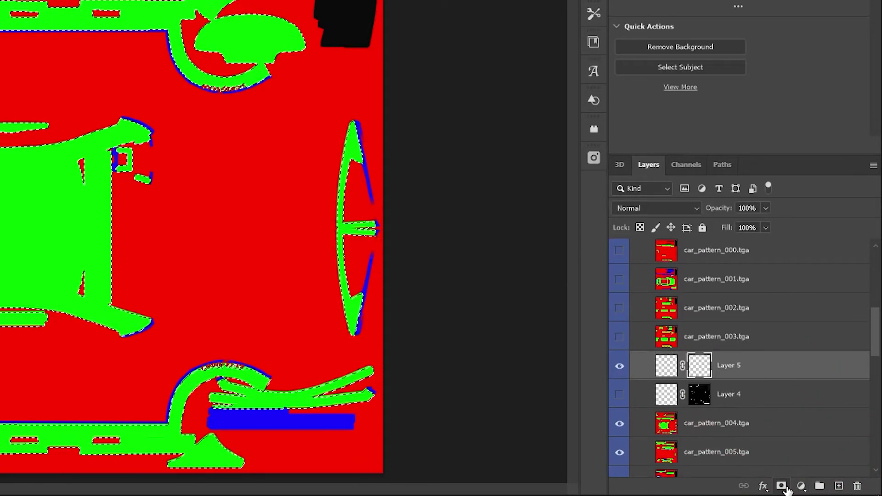
{"action": "left_click", "coordinate": [617, 367]}
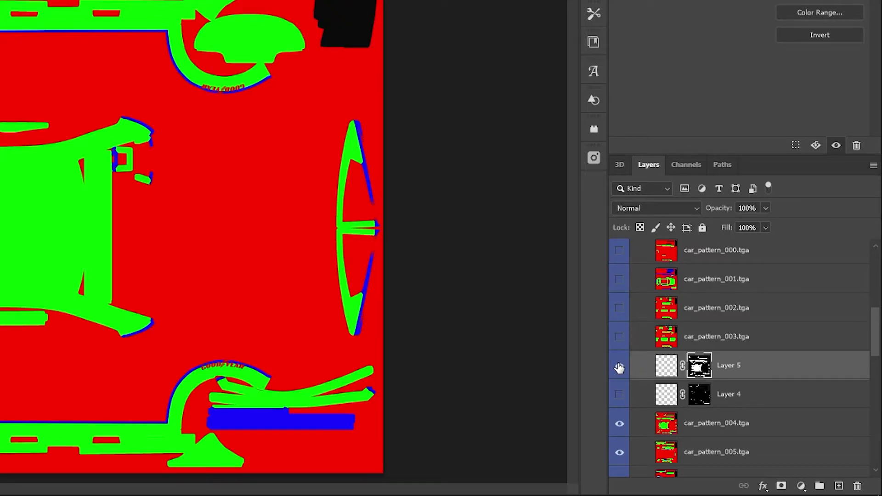
{"action": "left_click", "coordinate": [618, 366]}
{"action": "left_click", "coordinate": [690, 426]}
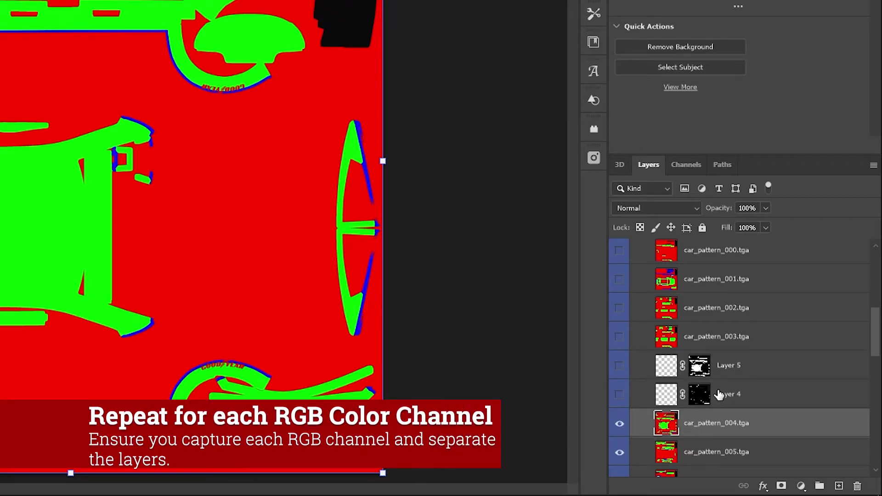
Step: Isolate the Red channel and load it as a selection
{"action": "left_click", "coordinate": [679, 167]}
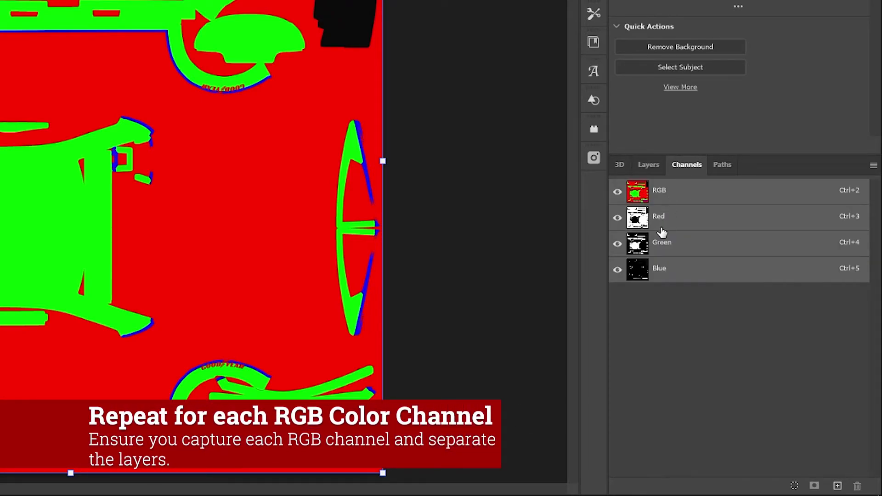
{"action": "left_click", "coordinate": [617, 242]}
{"action": "left_click", "coordinate": [617, 268]}
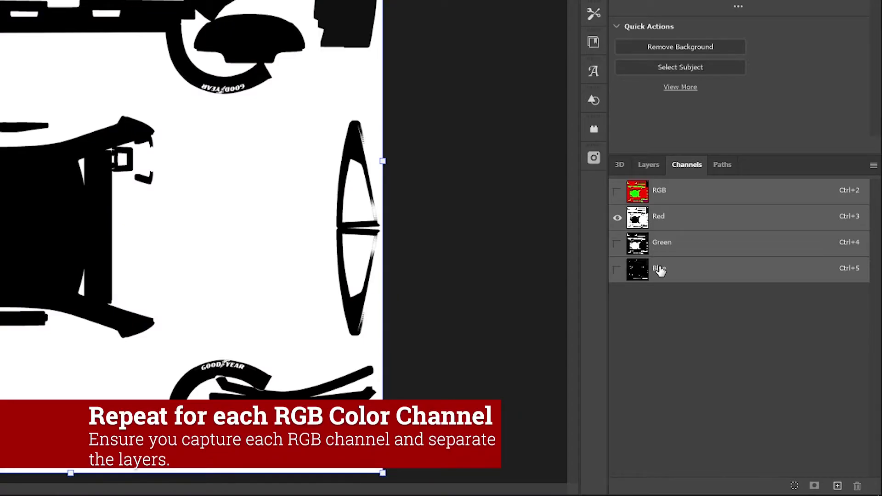
{"action": "left_click", "coordinate": [652, 220]}
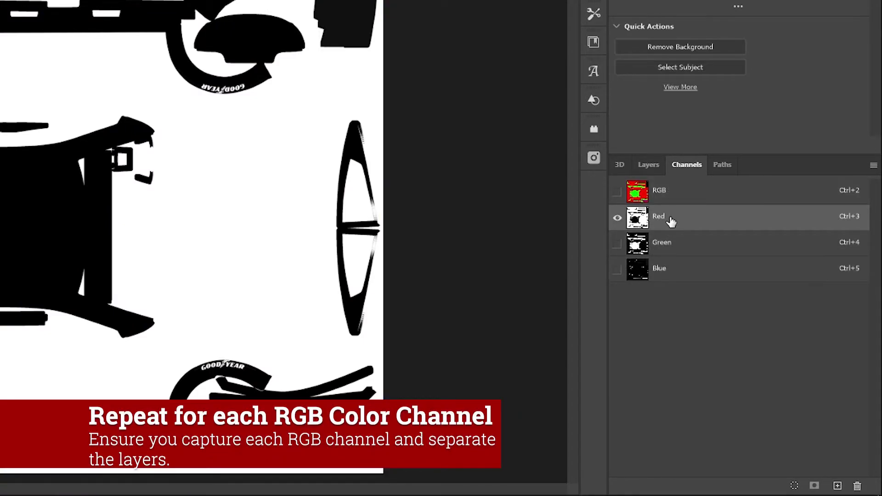
{"action": "left_click", "coordinate": [674, 252]}
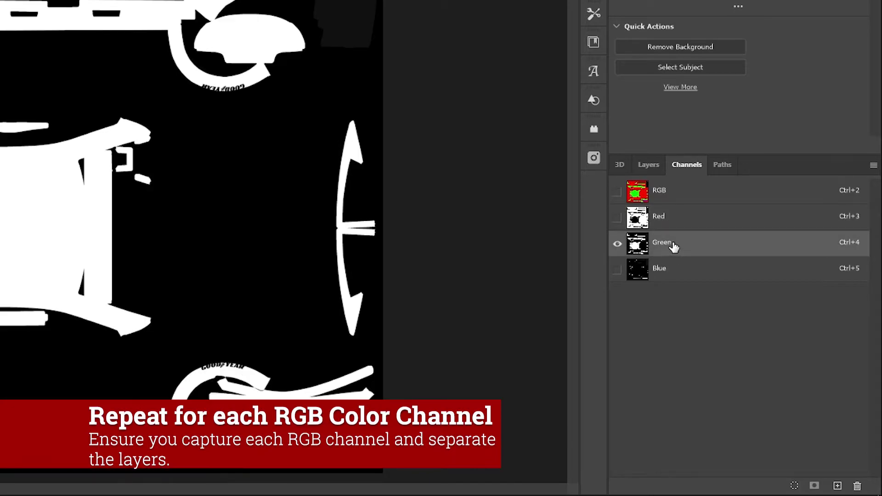
{"action": "left_click", "coordinate": [617, 217]}
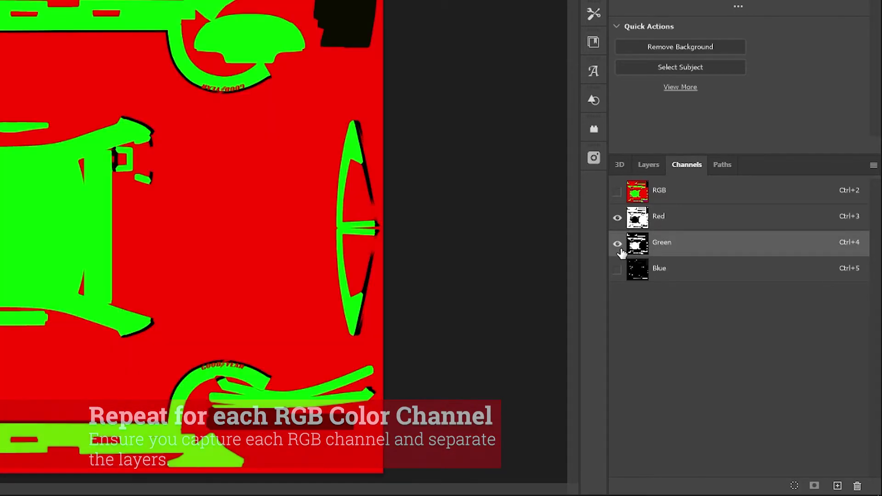
{"action": "left_click", "coordinate": [678, 221]}
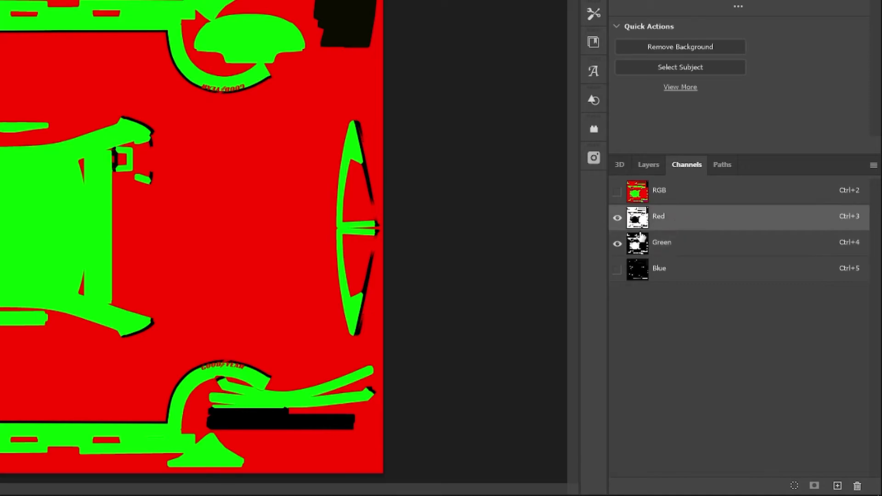
{"action": "left_click", "coordinate": [617, 244]}
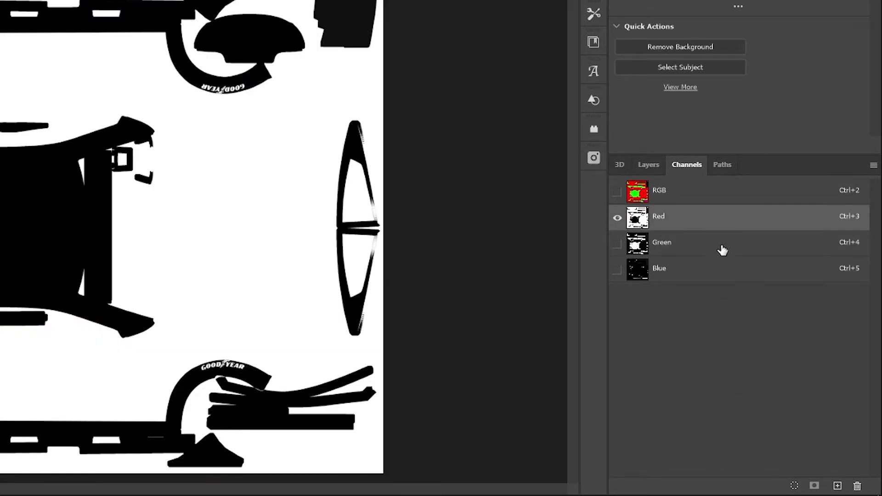
{"action": "left_click", "coordinate": [794, 486]}
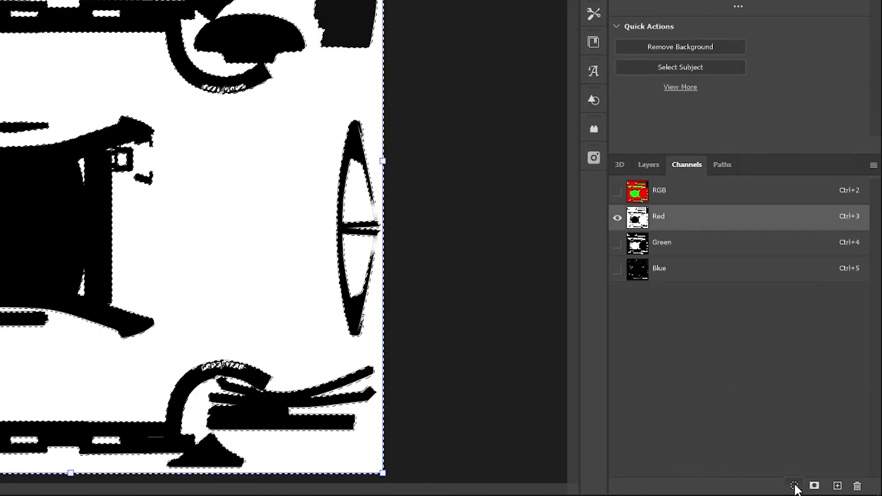
{"action": "left_click", "coordinate": [647, 166]}
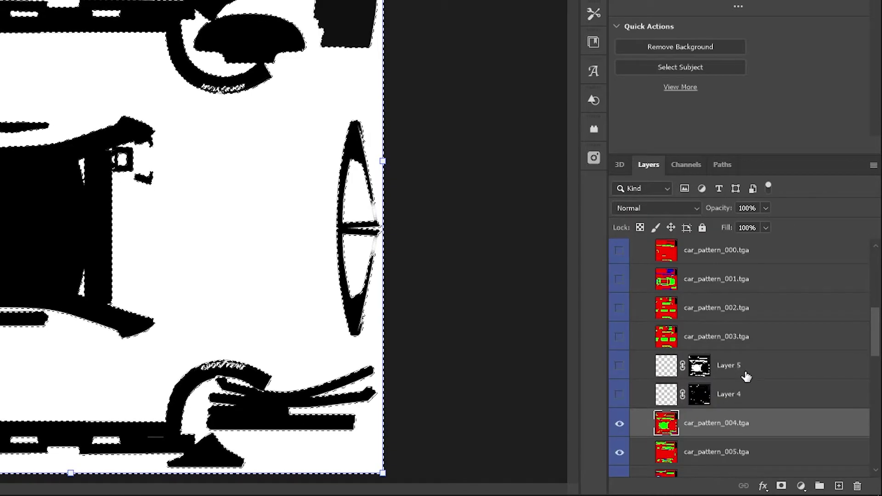
Step: Add Layer 6 above Layer 5 with a red-area mask, then hide Layer 6 and car_pattern_004
{"action": "left_click", "coordinate": [749, 371]}
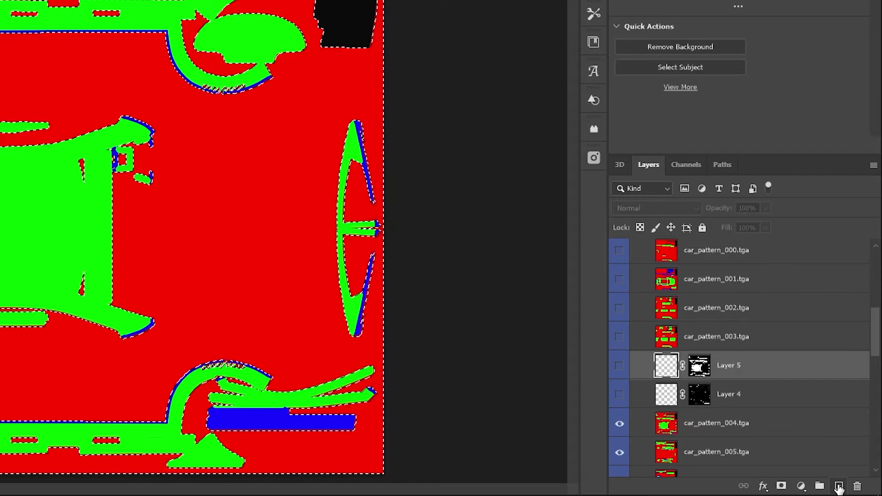
{"action": "left_click", "coordinate": [839, 486]}
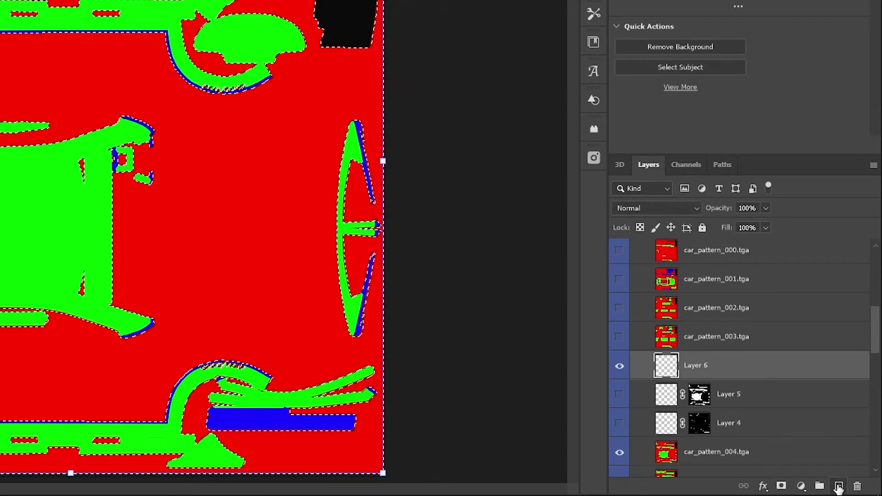
{"action": "left_click", "coordinate": [781, 486]}
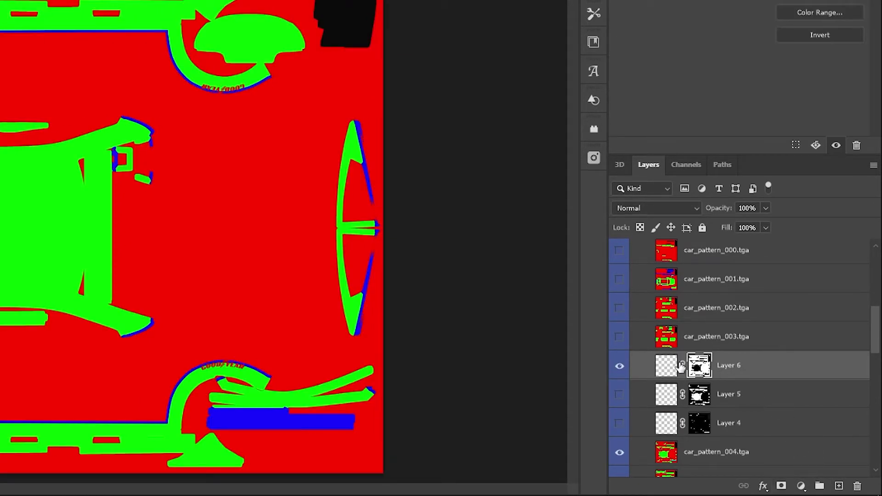
{"action": "left_click", "coordinate": [619, 366]}
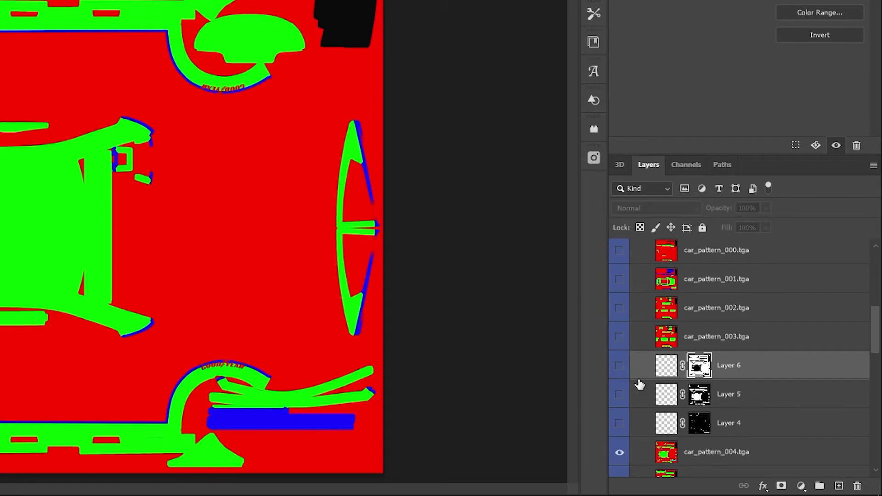
{"action": "left_click", "coordinate": [619, 452]}
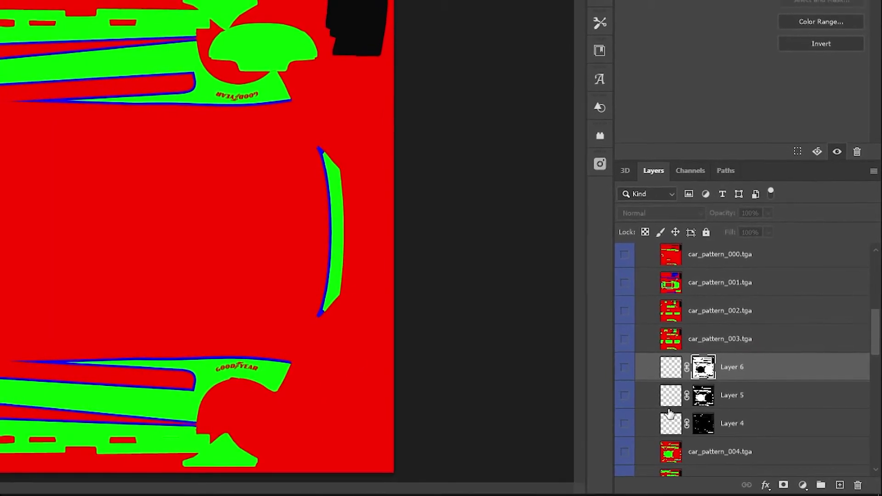
Step: Drag Layers 4, 5 and 6 into Base Paint RGB, hide Car Patterns, and make them visible
{"action": "scroll", "coordinate": [652, 432], "scroll_direction": "up", "scroll_amount": 2}
{"action": "scroll", "coordinate": [660, 440], "scroll_direction": "down", "scroll_amount": 2}
{"action": "left_click", "coordinate": [653, 427], "text": "shift"}
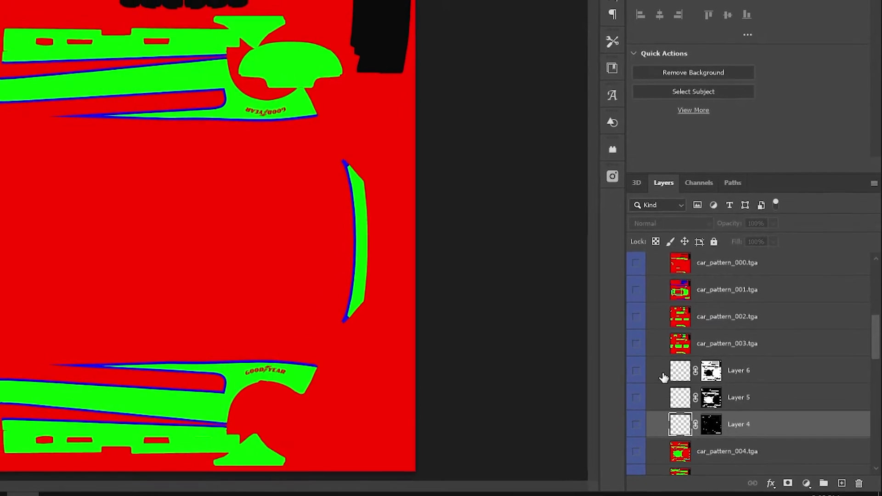
{"action": "scroll", "coordinate": [669, 390], "scroll_direction": "up", "scroll_amount": 2}
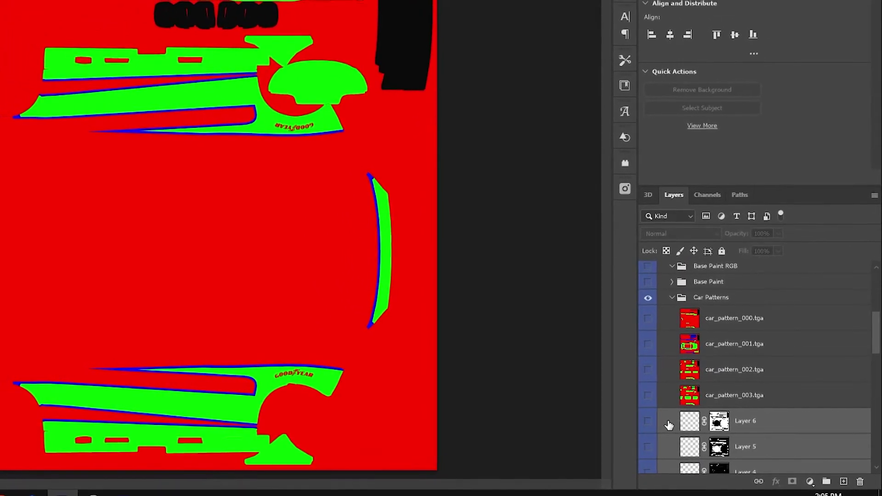
{"action": "mouse_move", "coordinate": [673, 422]}
{"action": "left_mouse_down"}
{"action": "mouse_move", "coordinate": [673, 274]}
{"action": "mouse_move", "coordinate": [685, 303]}
{"action": "left_mouse_up"}
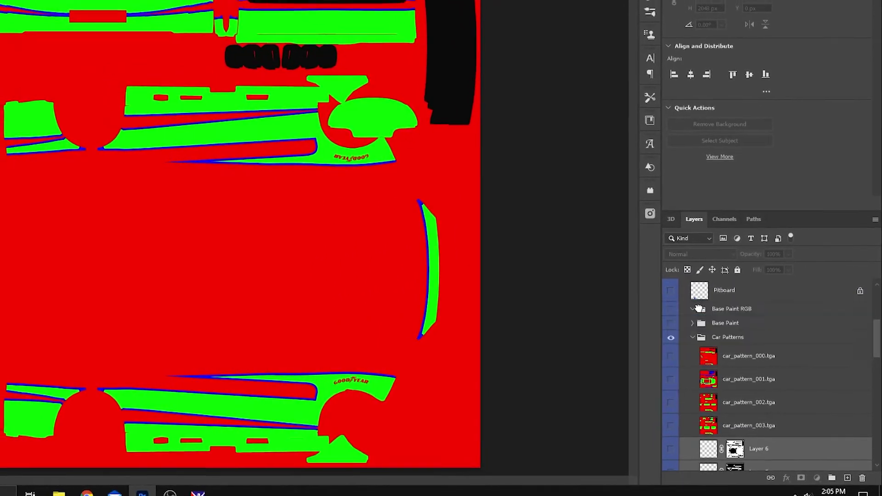
{"action": "left_click", "coordinate": [684, 303]}
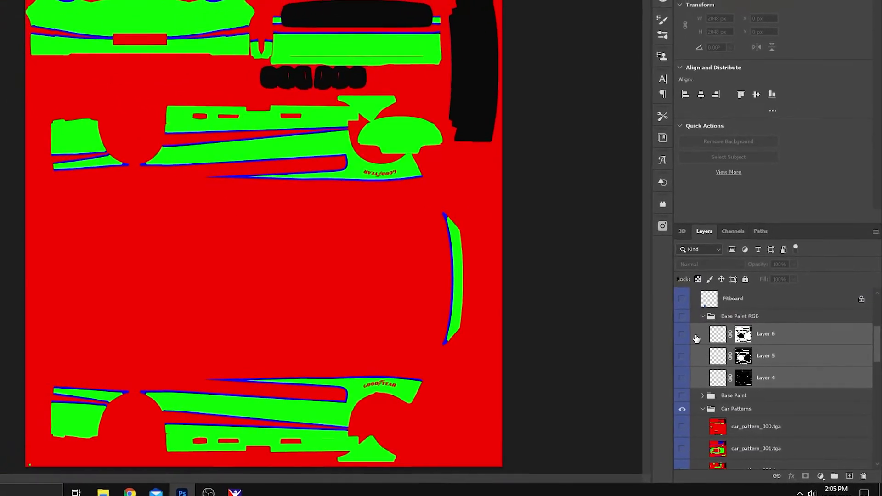
{"action": "left_click", "coordinate": [685, 409]}
{"action": "left_click", "coordinate": [705, 410]}
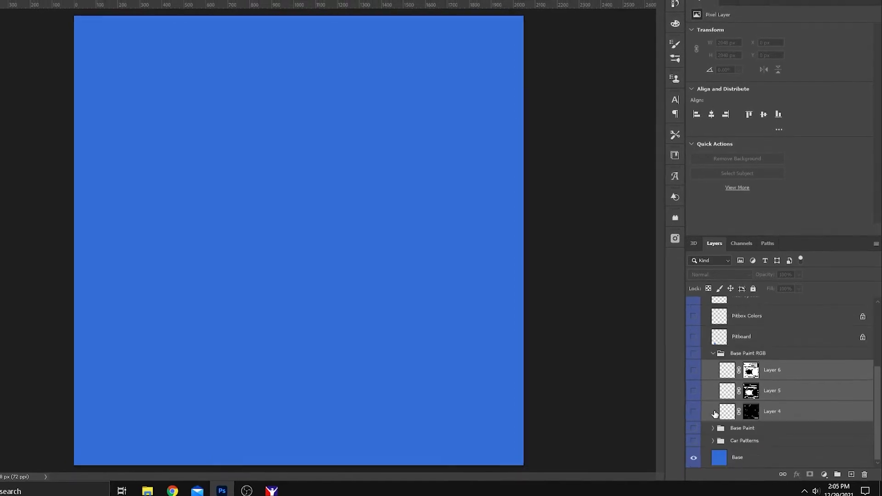
{"action": "left_click_drag", "start_coordinate": [702, 376], "coordinate": [697, 408]}
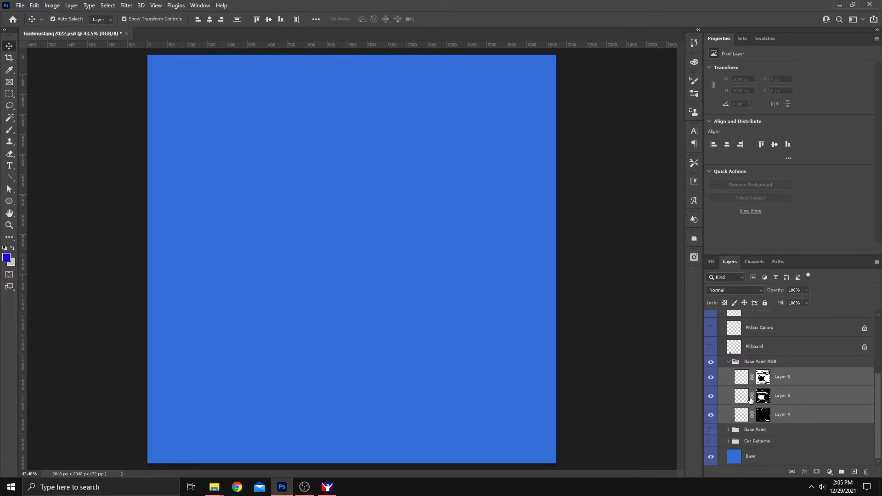
Step: Cycle through Layers 4, 5 and 6 and settle on Layer 4
{"action": "left_click", "coordinate": [731, 413]}
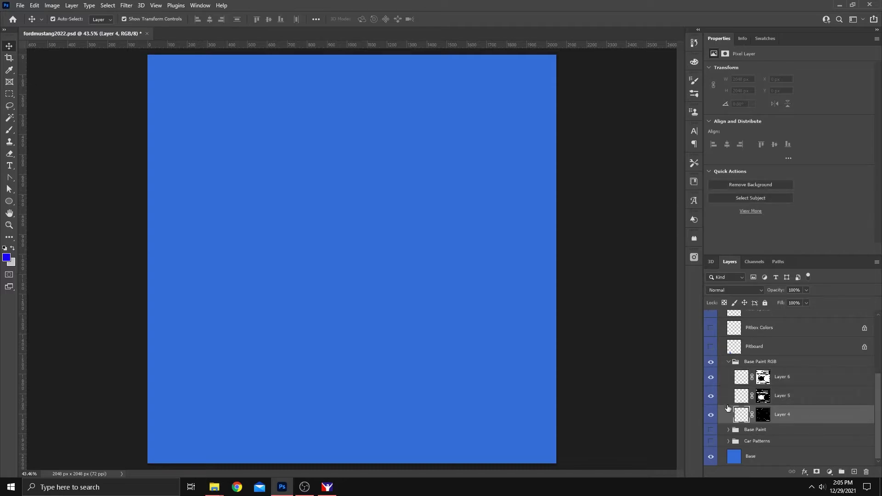
{"action": "left_click", "coordinate": [719, 397]}
{"action": "left_click", "coordinate": [725, 378]}
{"action": "left_click", "coordinate": [724, 397]}
{"action": "left_click", "coordinate": [724, 413]}
{"action": "left_click", "coordinate": [724, 396]}
{"action": "left_click", "coordinate": [728, 379]}
{"action": "left_click", "coordinate": [723, 402]}
{"action": "left_click", "coordinate": [724, 416]}
Step: Fill Layer 4 with the current blue foreground colour using the Paint Bucket
{"action": "left_click", "coordinate": [9, 258]}
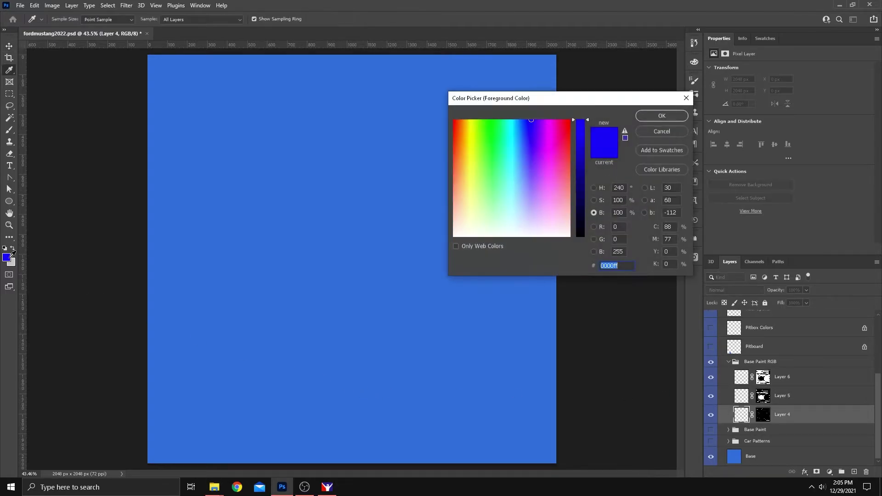
{"action": "left_click", "coordinate": [657, 116]}
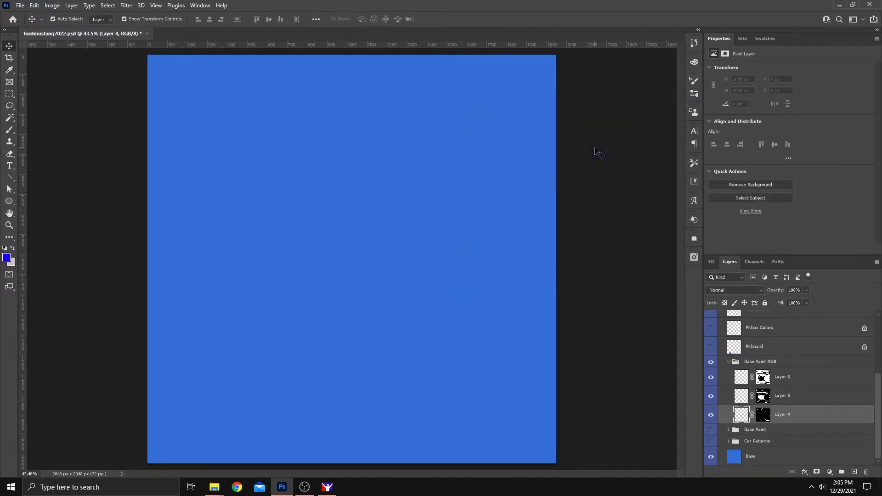
{"action": "left_click", "coordinate": [9, 70]}
{"action": "left_click", "coordinate": [28, 78]}
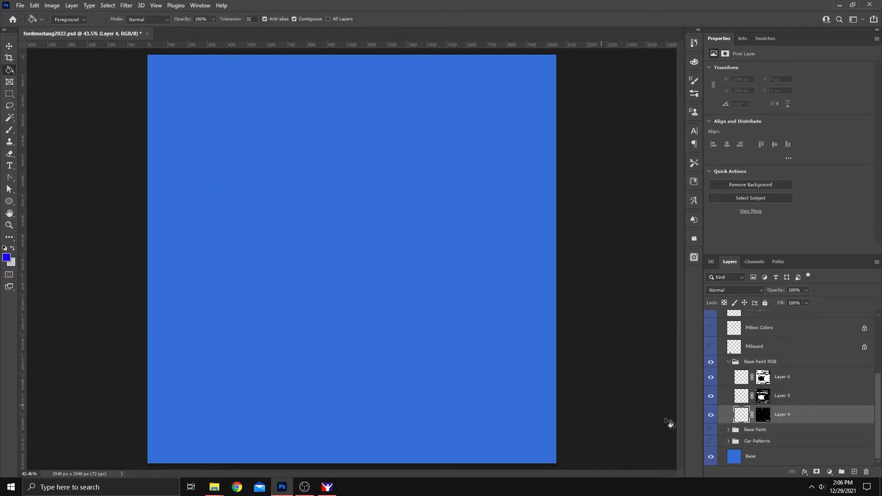
{"action": "left_click", "coordinate": [404, 277]}
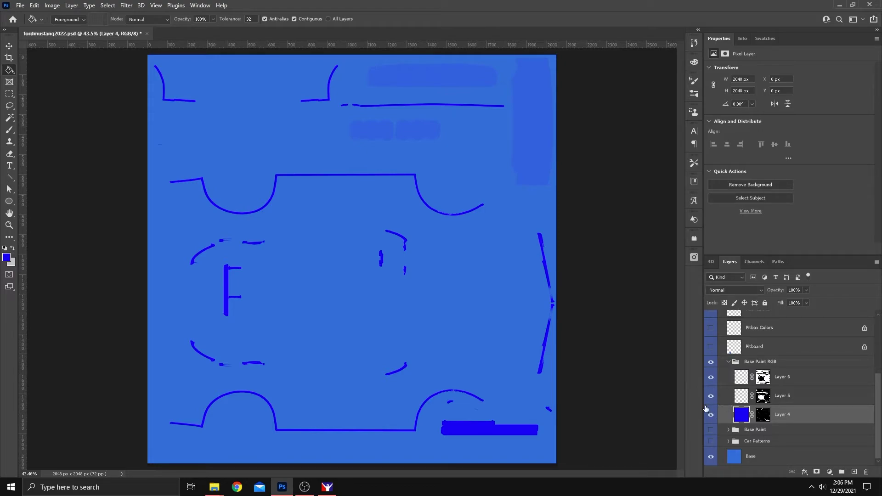
Step: Set the foreground colour to white #ffffff and refill Layer 4 with it
{"action": "left_click", "coordinate": [14, 251]}
{"action": "left_click", "coordinate": [8, 257]}
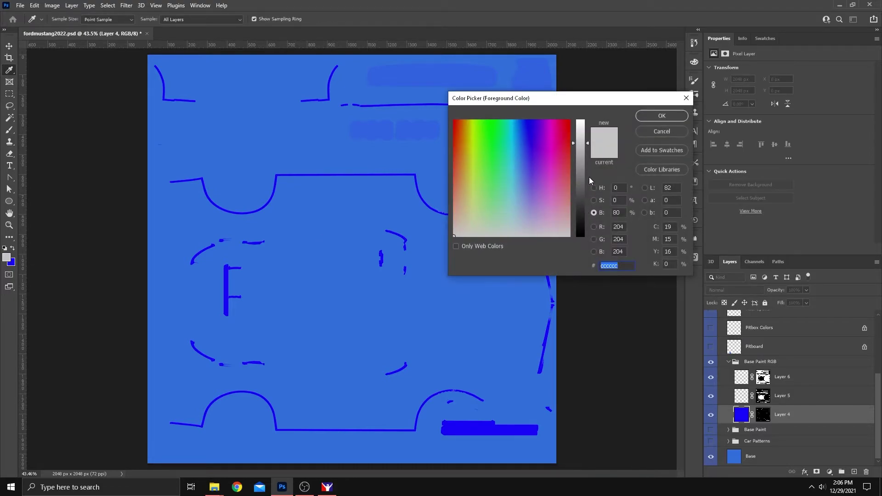
{"action": "left_click_drag", "start_coordinate": [588, 140], "coordinate": [588, 120]}
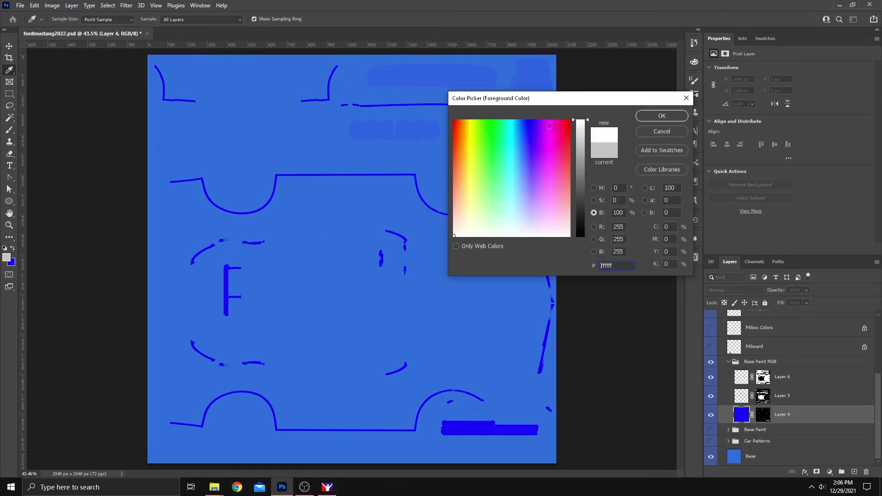
{"action": "left_click", "coordinate": [661, 116]}
{"action": "key", "text": "g"}
{"action": "left_click", "coordinate": [443, 286]}
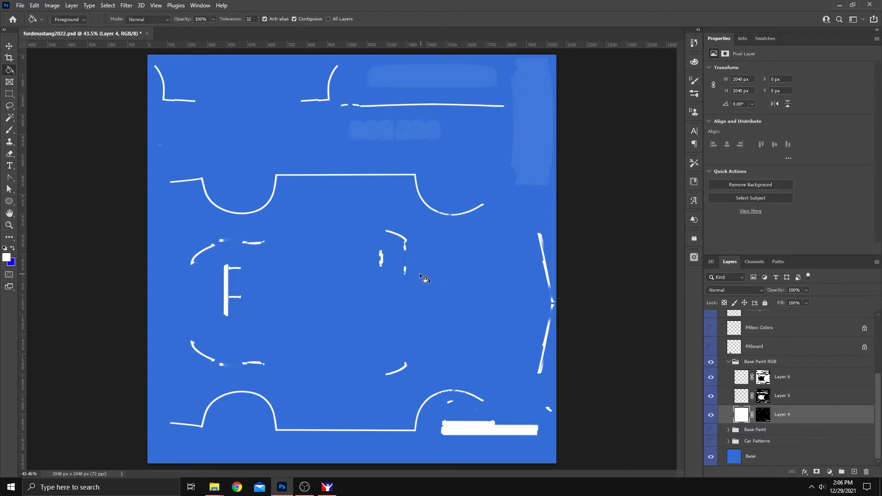
Step: Fill Layer 5 and Layer 6 with pure blue
{"action": "left_click", "coordinate": [730, 397]}
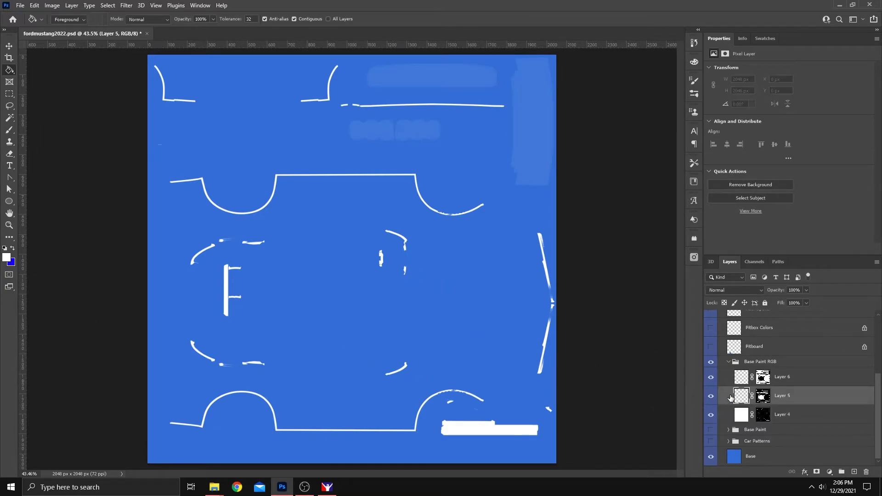
{"action": "left_click", "coordinate": [12, 248]}
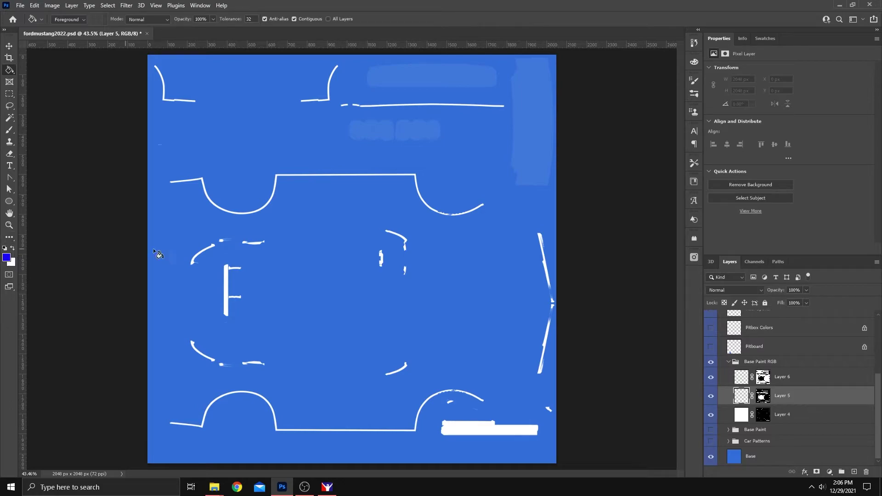
{"action": "left_click", "coordinate": [323, 269]}
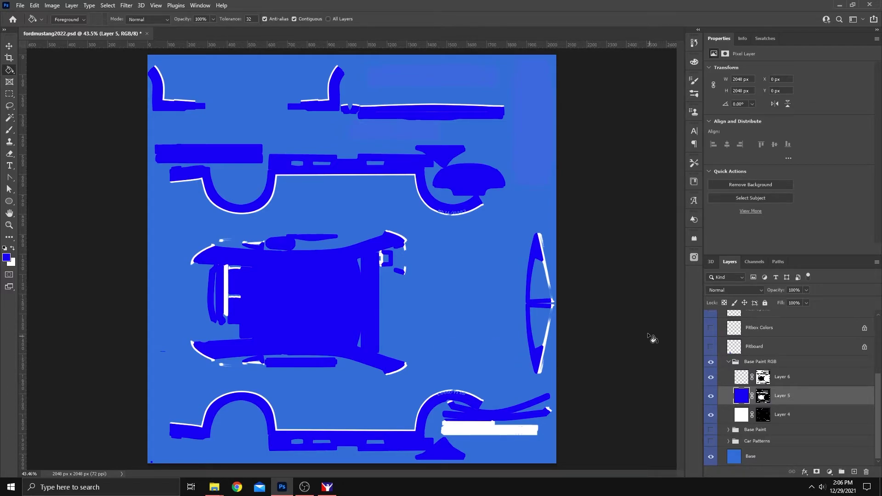
{"action": "left_click", "coordinate": [732, 383]}
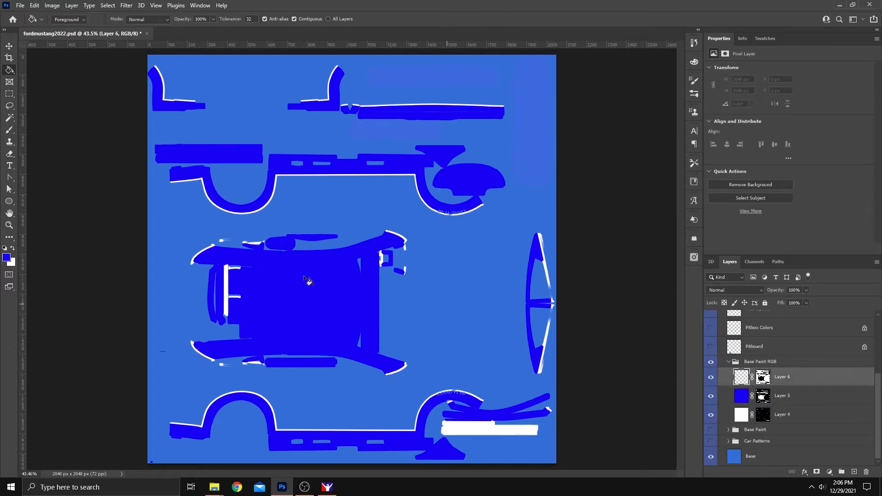
{"action": "left_click", "coordinate": [343, 267]}
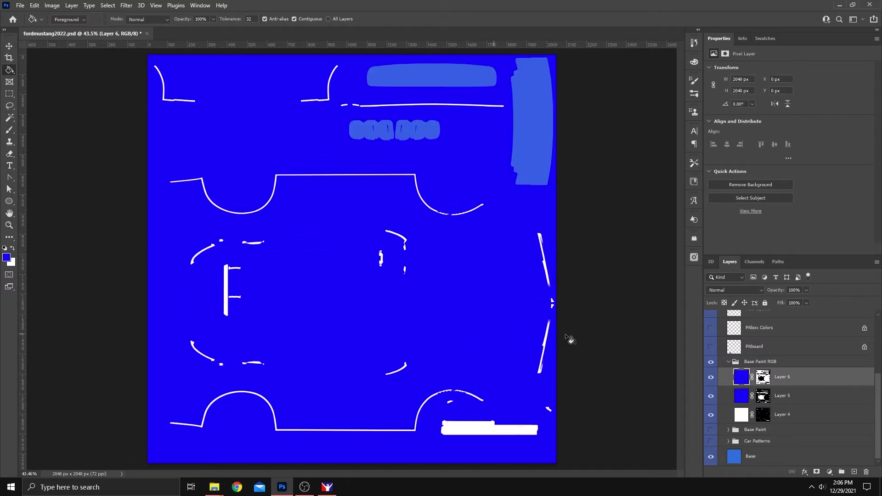
Step: Set the foreground to light blue 03afff and refill Layer 5 with it
{"action": "left_click", "coordinate": [734, 397]}
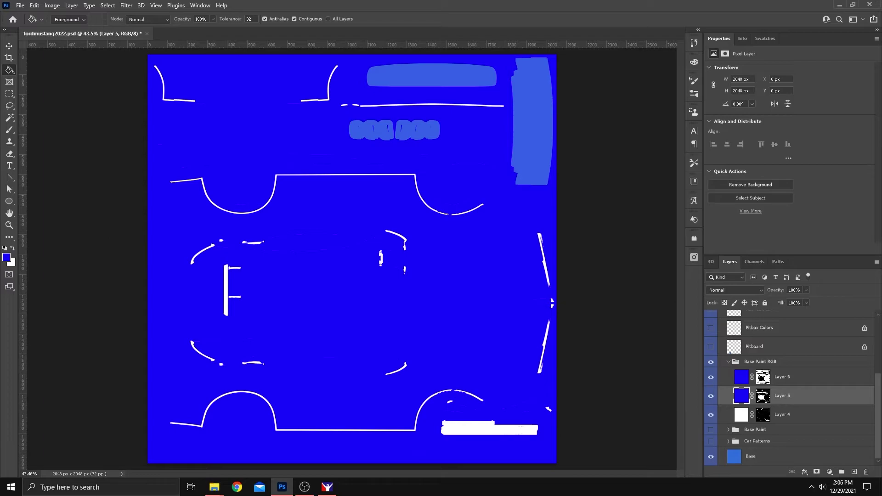
{"action": "left_click", "coordinate": [6, 257]}
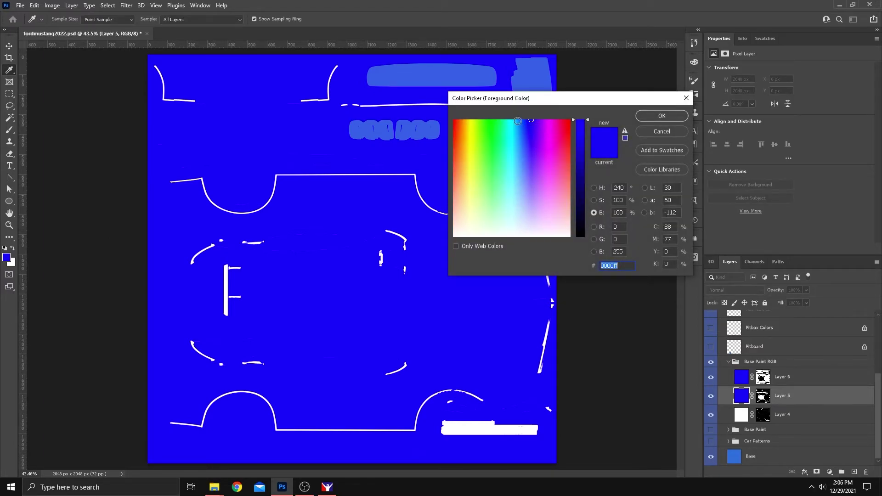
{"action": "left_click", "coordinate": [518, 121]}
{"action": "left_click", "coordinate": [662, 116]}
{"action": "key", "text": "g"}
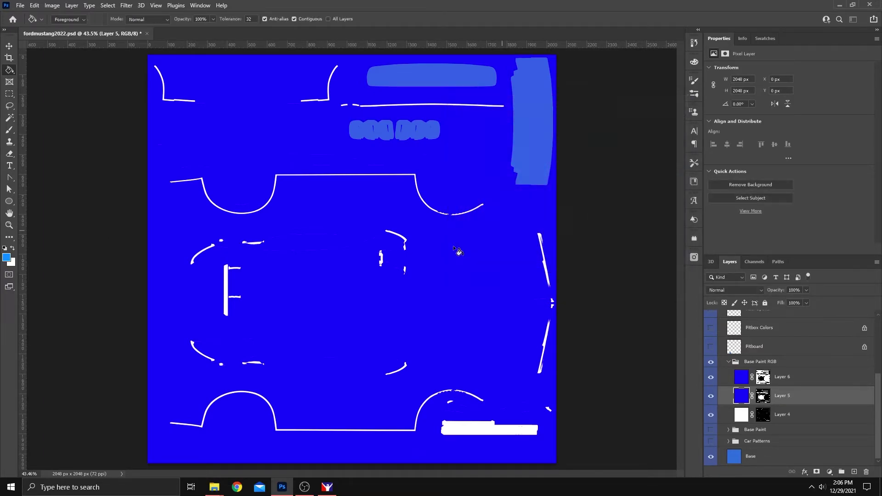
{"action": "left_click", "coordinate": [427, 279]}
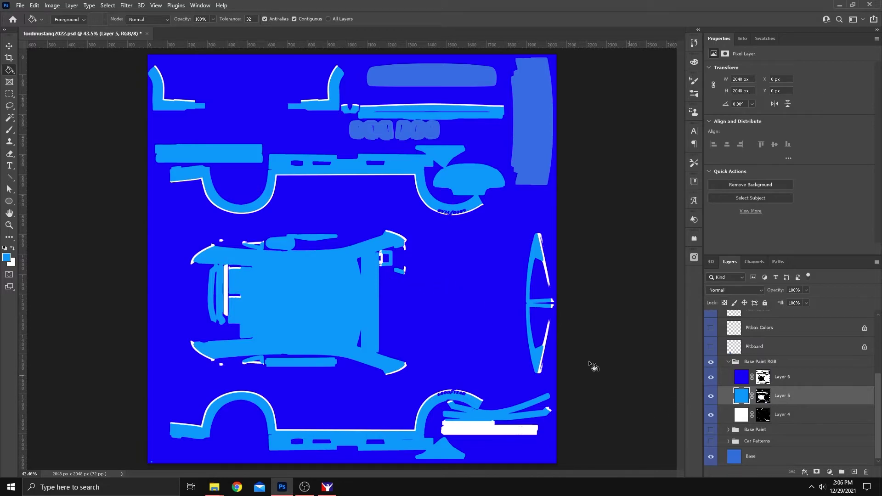
{"action": "left_click", "coordinate": [9, 47]}
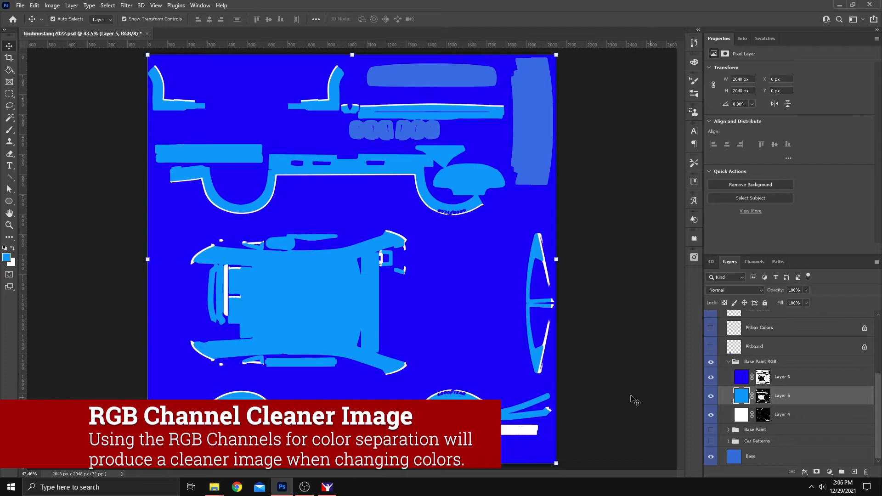
{"action": "scroll", "coordinate": [397, 387], "scroll_direction": "up", "scroll_amount": 10}
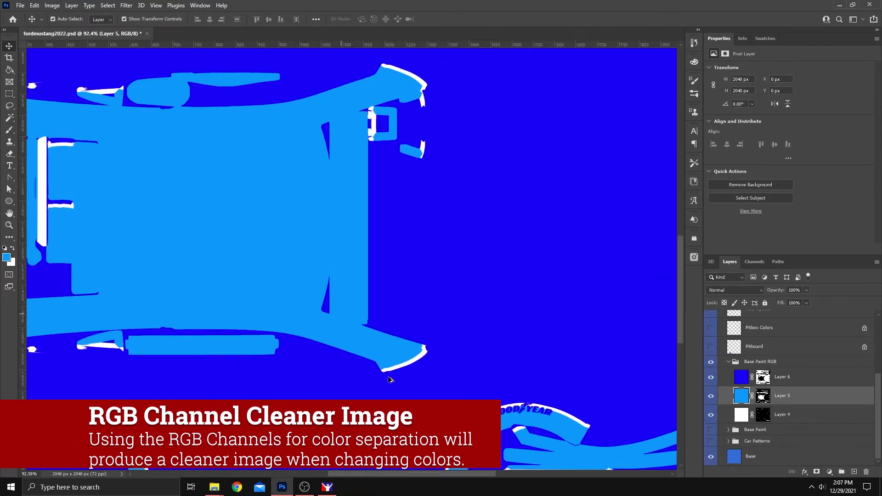
{"action": "scroll", "coordinate": [389, 380], "scroll_direction": "up", "scroll_amount": 2}
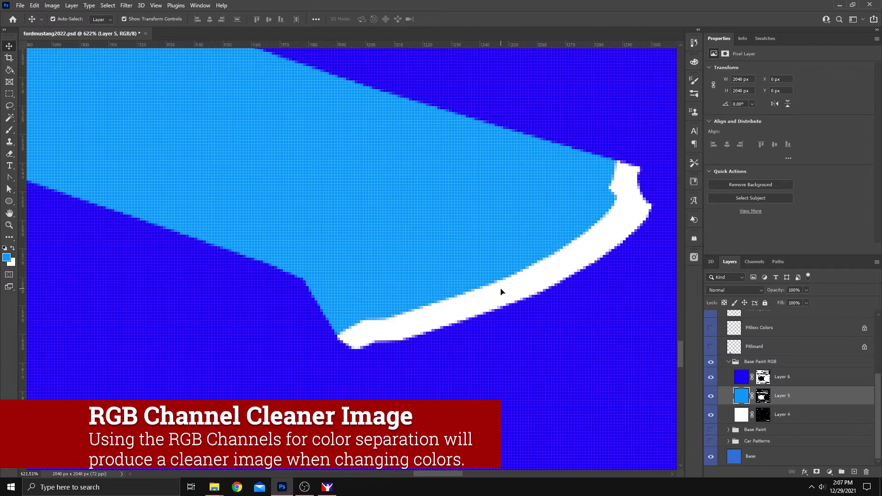
{"action": "scroll", "coordinate": [514, 324], "scroll_direction": "down", "scroll_amount": 3}
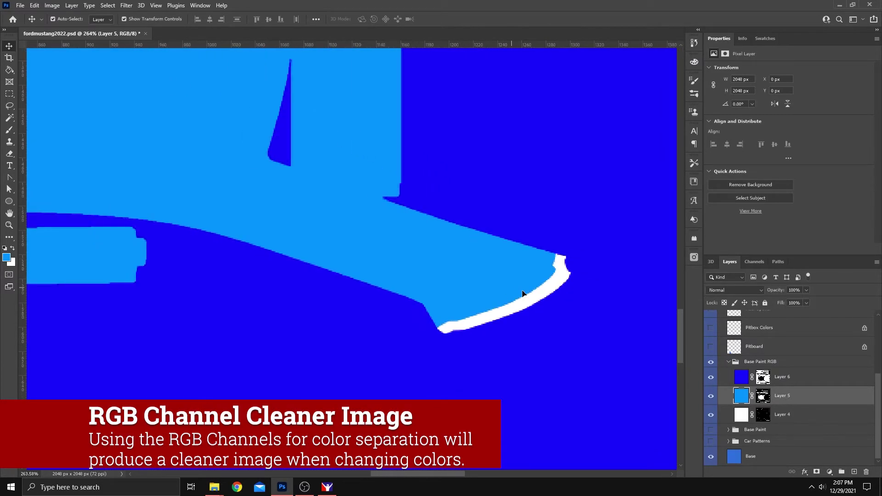
{"action": "scroll", "coordinate": [526, 303], "scroll_direction": "down", "scroll_amount": 2}
{"action": "scroll", "coordinate": [522, 307], "scroll_direction": "down", "scroll_amount": 4}
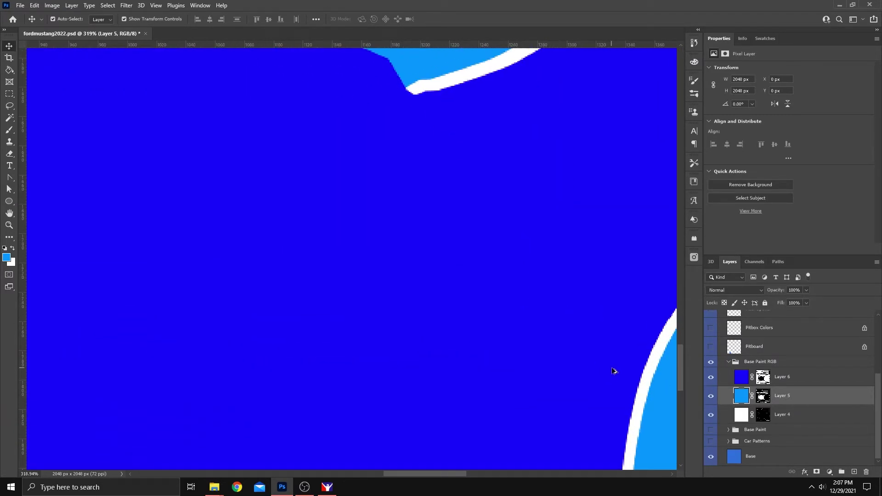
{"action": "scroll", "coordinate": [617, 324], "scroll_direction": "up", "scroll_amount": 6}
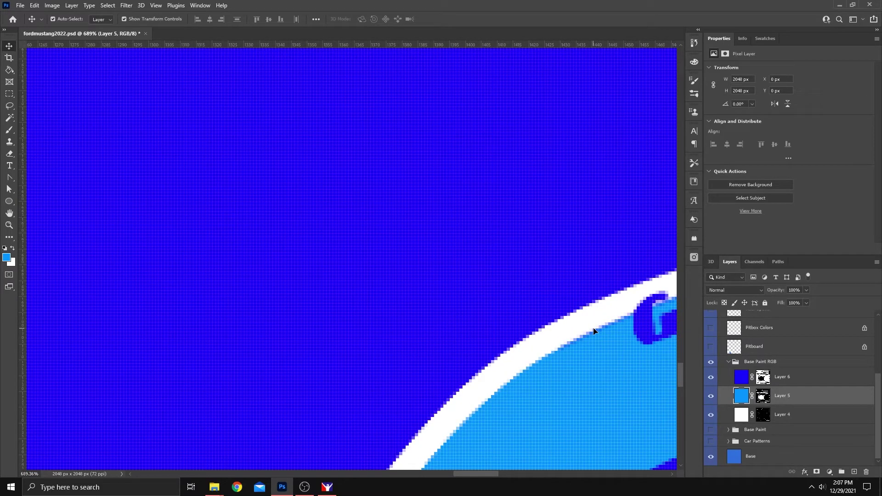
{"action": "key", "text": "ctrl+0"}
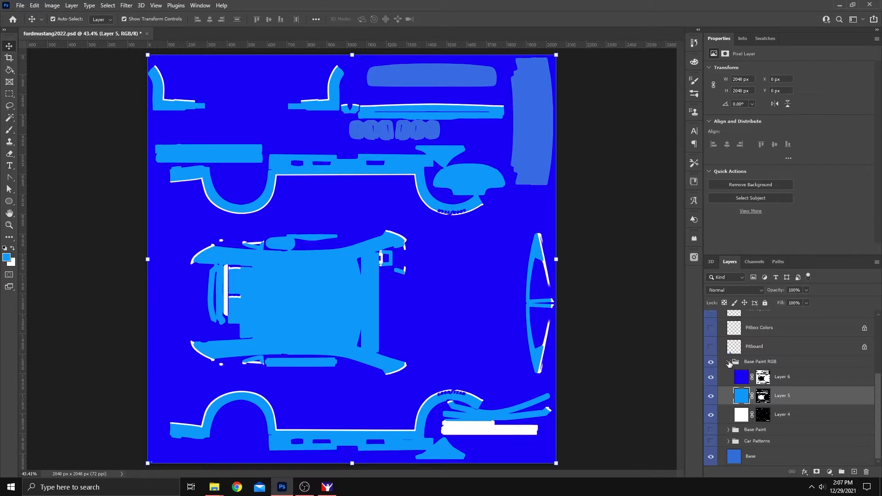
Step: Collapse the Base Paint RGB group and toggle its visibility to compare the paint beneath
{"action": "left_click", "coordinate": [729, 362]}
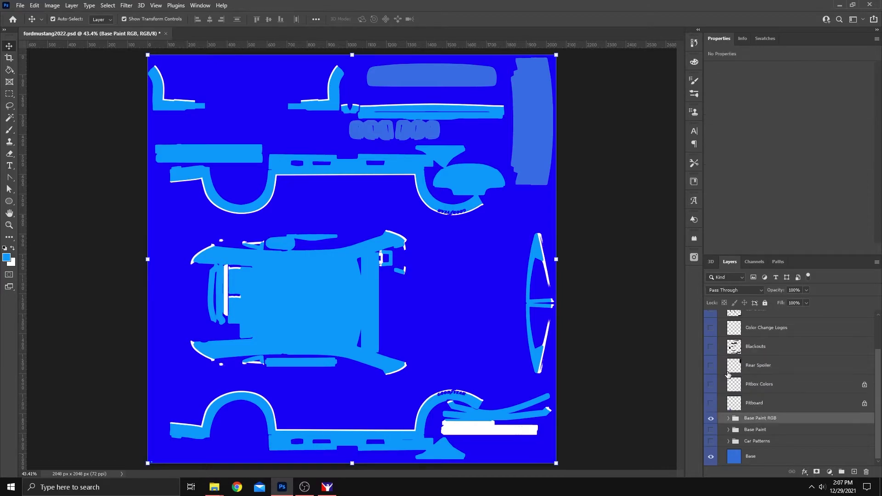
{"action": "left_click", "coordinate": [711, 419]}
{"action": "left_click", "coordinate": [711, 419]}
{"action": "left_click", "coordinate": [711, 419]}
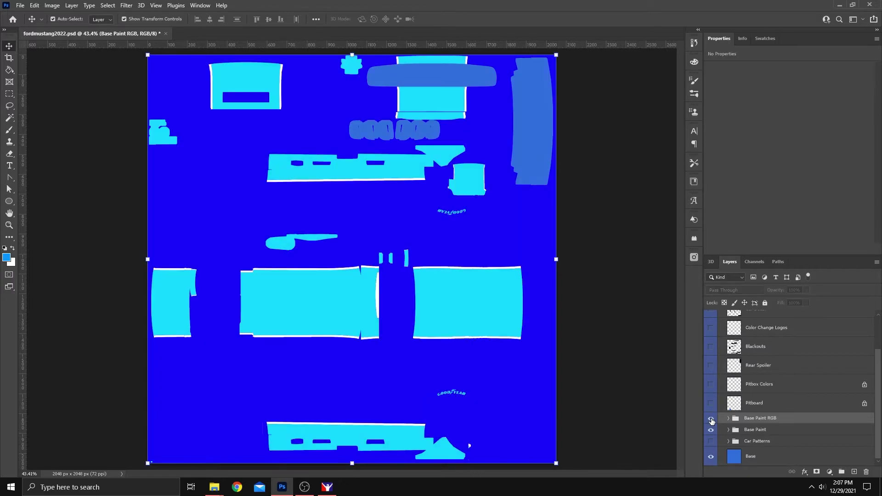
{"action": "left_click", "coordinate": [711, 419]}
{"action": "left_click", "coordinate": [711, 419]}
Step: Show Base Paint RGB, hide the Base Paint group, and fit the texture in the window
{"action": "scroll", "coordinate": [368, 334], "scroll_direction": "up", "scroll_amount": 10}
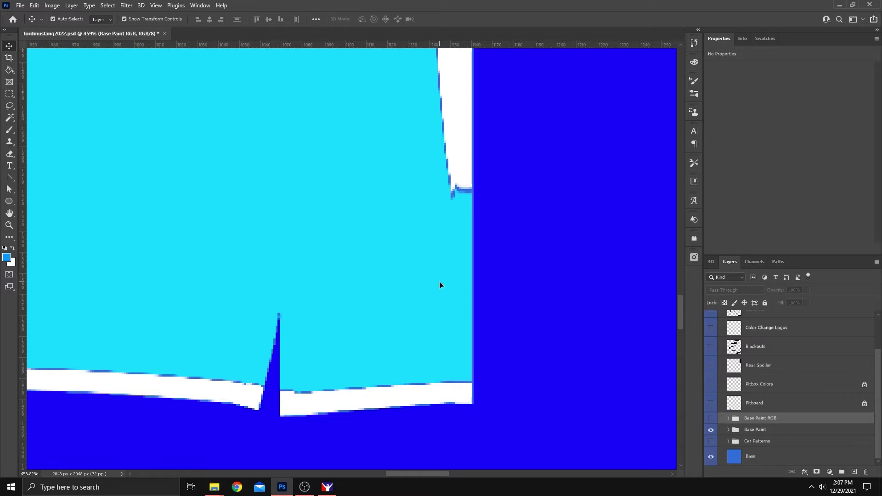
{"action": "scroll", "coordinate": [440, 285], "scroll_direction": "up", "scroll_amount": 10}
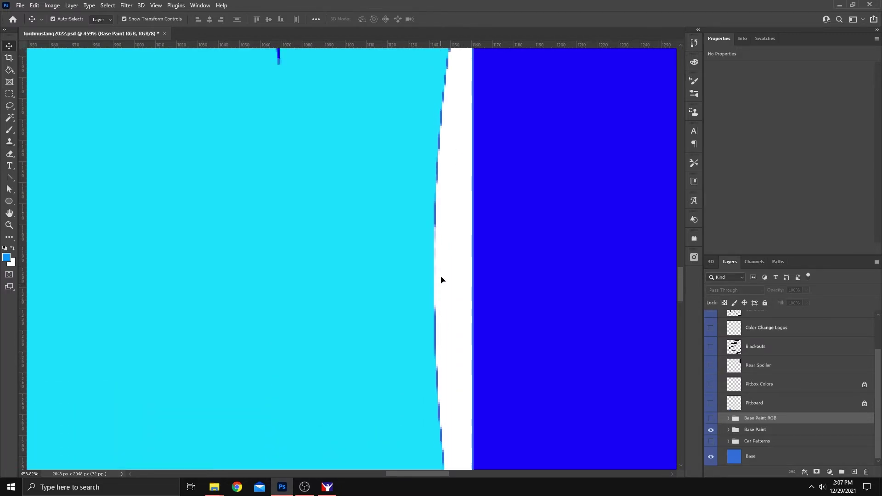
{"action": "scroll", "coordinate": [440, 285], "scroll_direction": "up", "scroll_amount": 8}
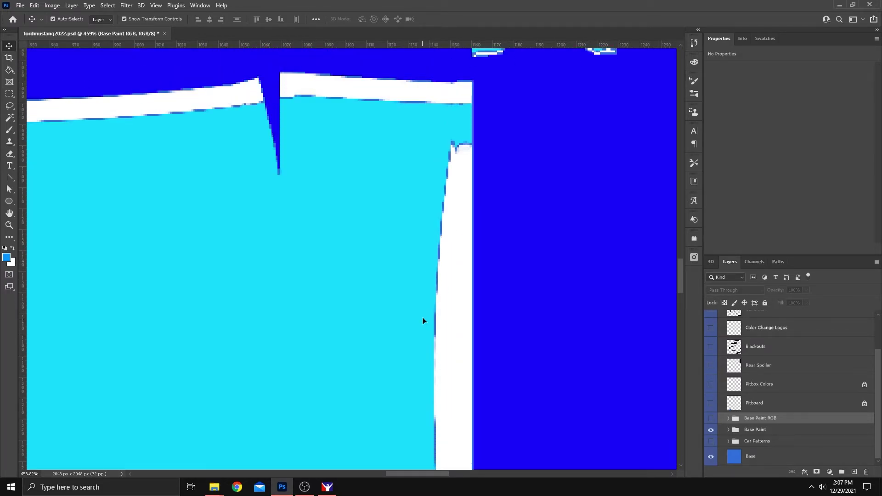
{"action": "scroll", "coordinate": [423, 317], "scroll_direction": "down", "scroll_amount": 3}
{"action": "key", "text": "ctrl+0"}
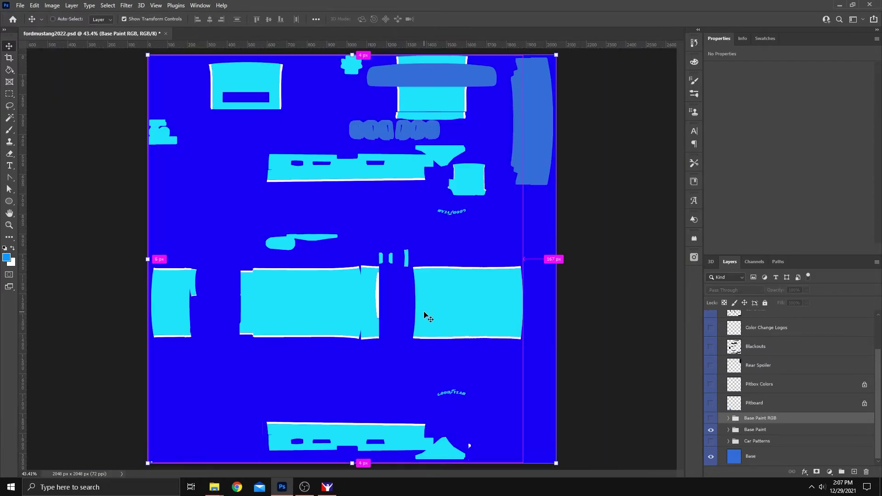
{"action": "left_click", "coordinate": [711, 418]}
{"action": "left_click", "coordinate": [711, 430]}
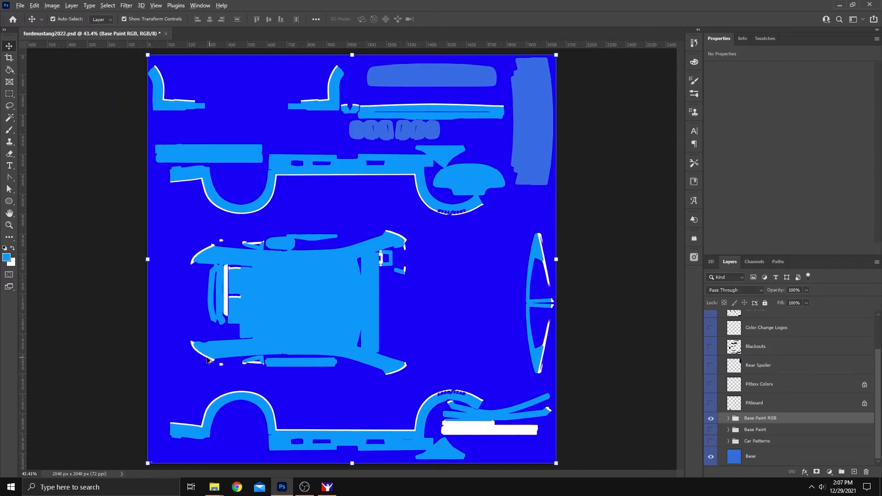
{"action": "scroll", "coordinate": [225, 304], "scroll_direction": "up", "scroll_amount": 10}
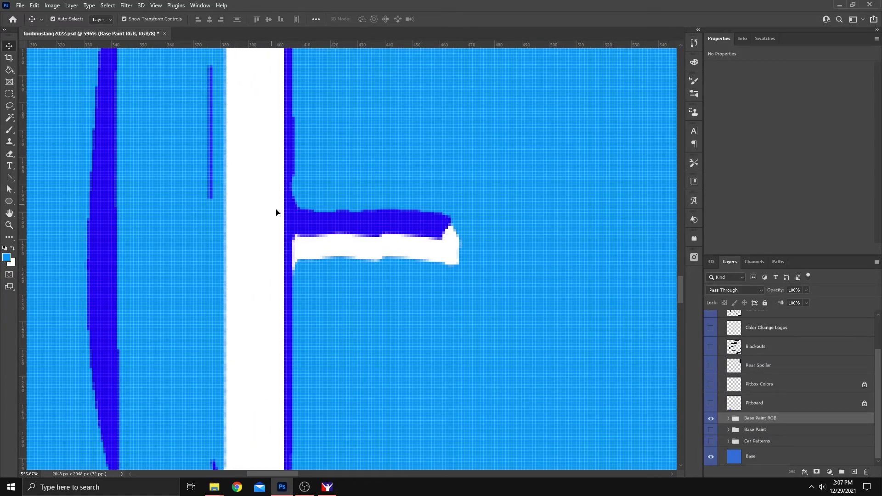
{"action": "scroll", "coordinate": [274, 225], "scroll_direction": "down", "scroll_amount": 4}
{"action": "key", "text": "ctrl+0"}
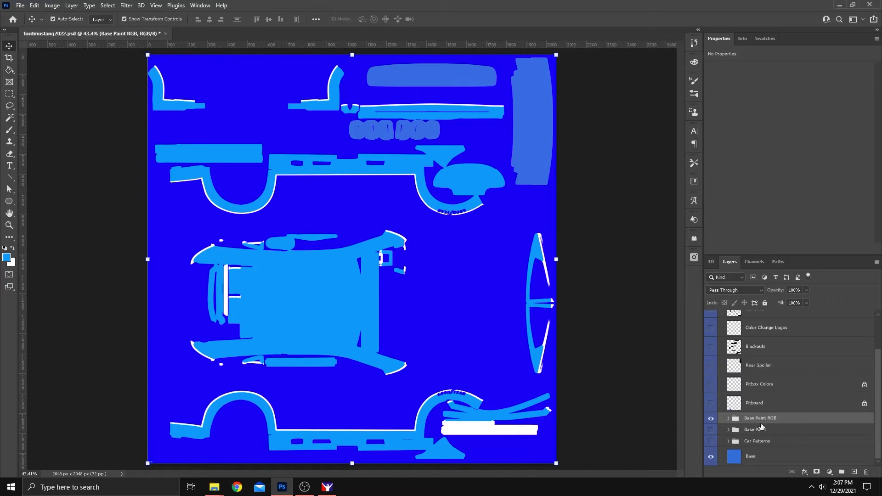
Step: Turn on Turn Off Before Exporting TGA, Car Decal, logos, blackouts, spoiler, pitbox and Pitboard layers
{"action": "scroll", "coordinate": [732, 386], "scroll_direction": "up", "scroll_amount": 2}
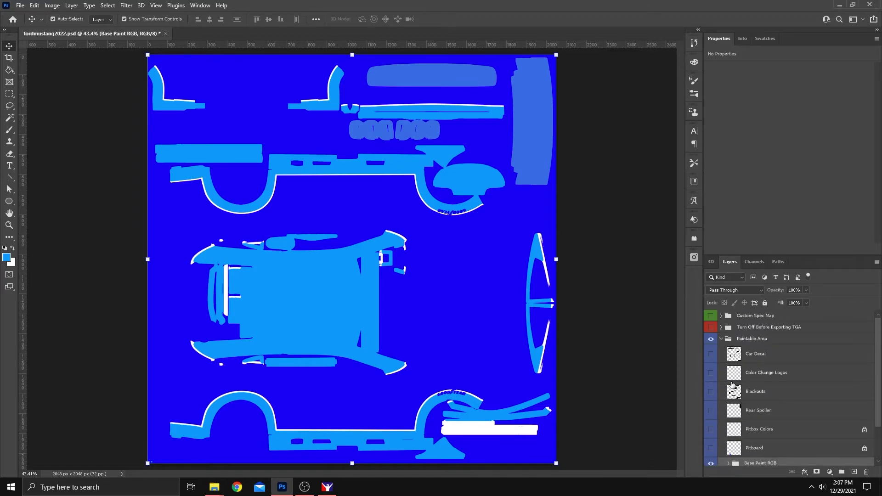
{"action": "left_click", "coordinate": [709, 327]}
{"action": "left_click", "coordinate": [711, 354]}
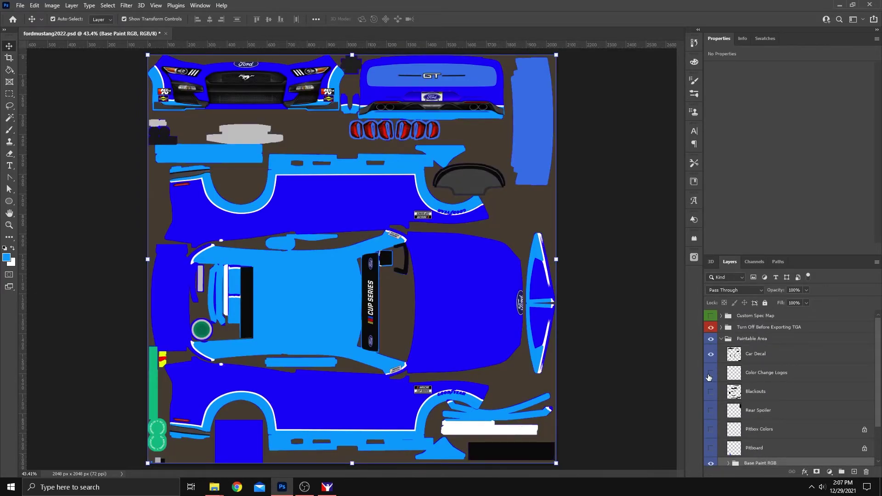
{"action": "left_click_drag", "start_coordinate": [711, 396], "coordinate": [711, 451]}
{"action": "left_click", "coordinate": [632, 385]}
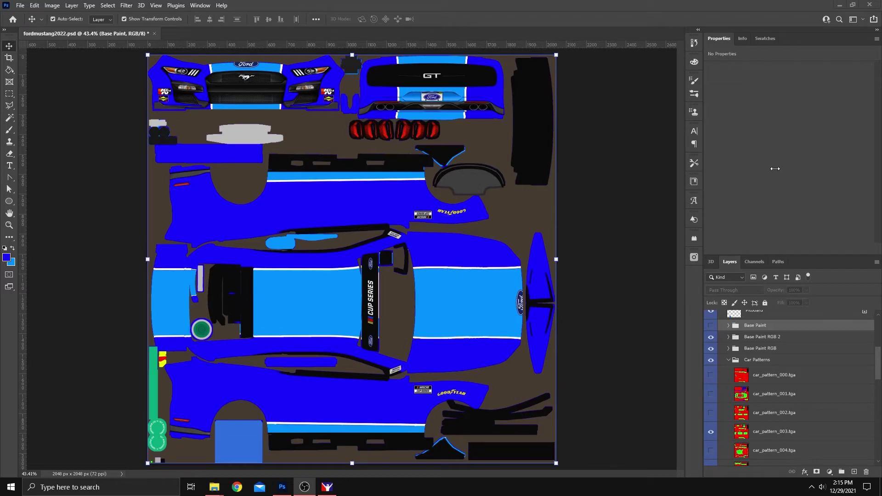
{"action": "left_click", "coordinate": [710, 337]}
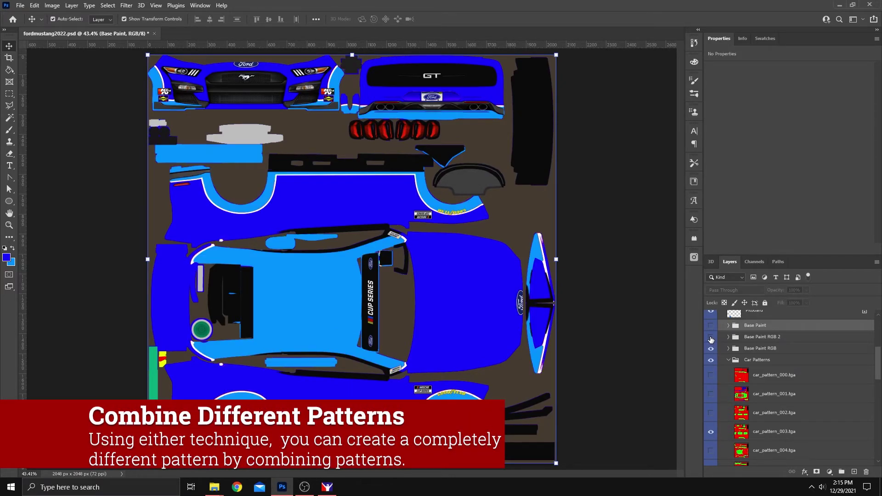
{"action": "left_click", "coordinate": [711, 338]}
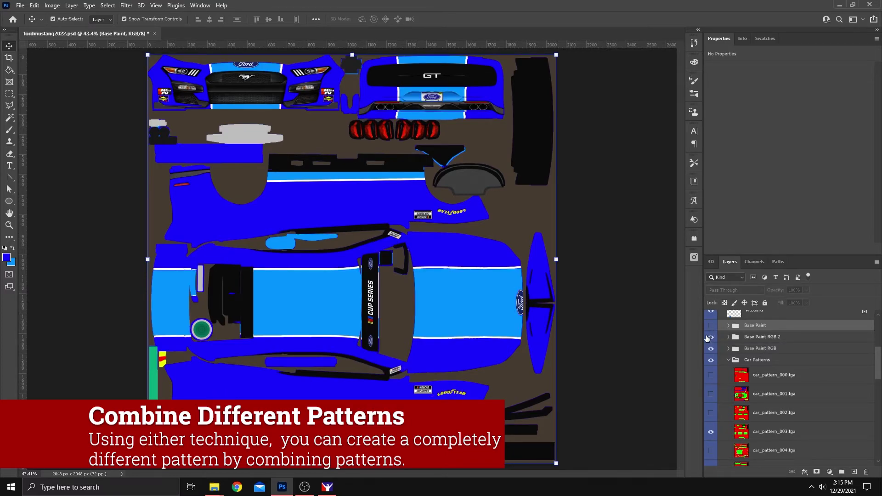
{"action": "left_click", "coordinate": [708, 335]}
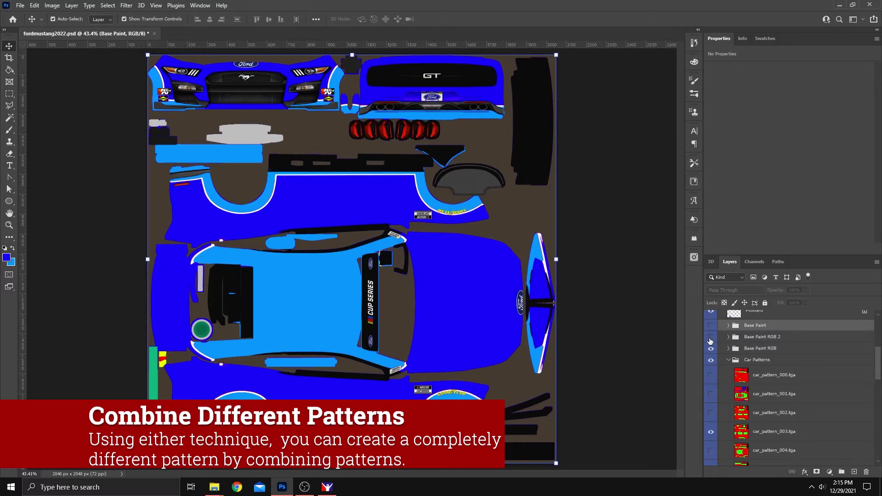
{"action": "left_click", "coordinate": [710, 340]}
{"action": "left_click", "coordinate": [711, 340]}
{"action": "left_click", "coordinate": [711, 340]}
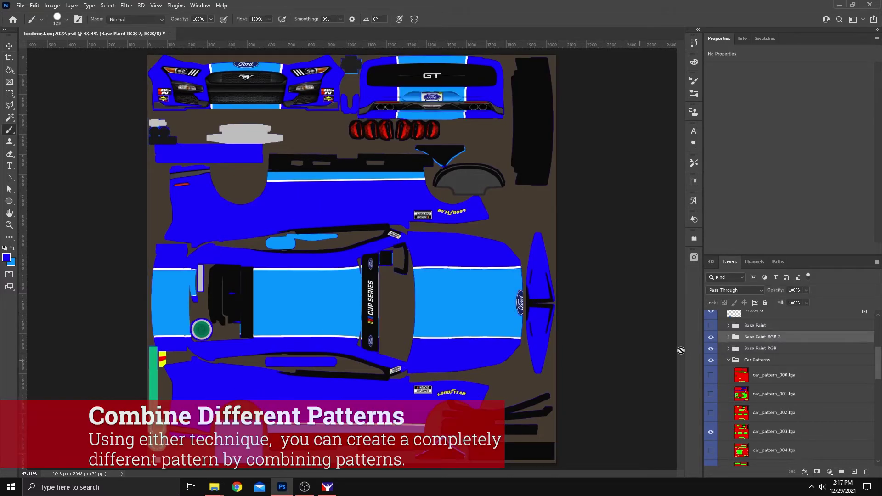
{"action": "left_click", "coordinate": [710, 338]}
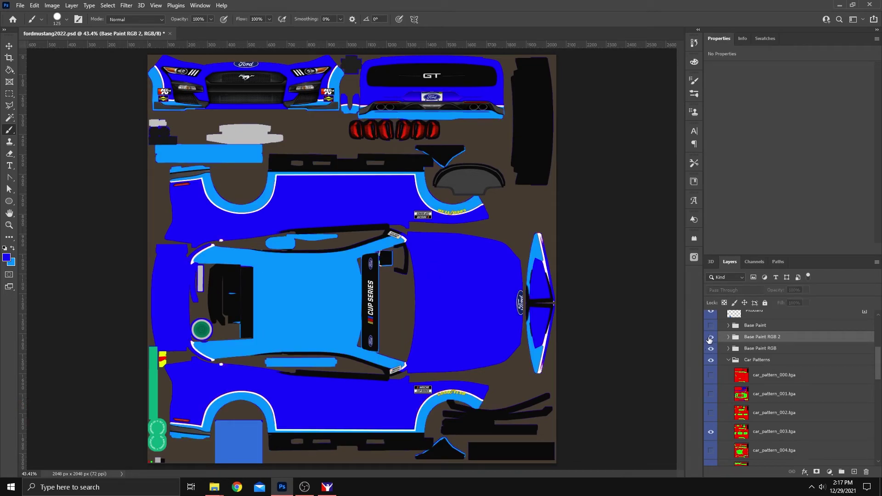
{"action": "left_click", "coordinate": [710, 339]}
{"action": "left_click", "coordinate": [711, 340]}
{"action": "left_click", "coordinate": [710, 338]}
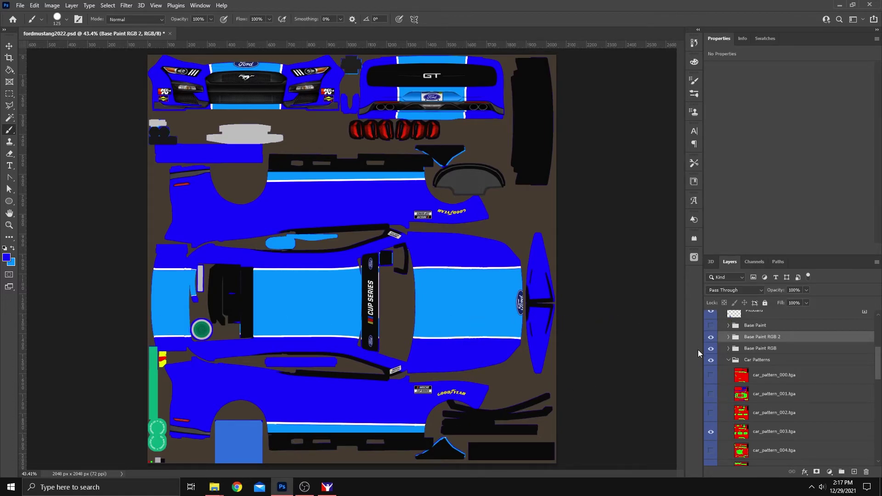
{"action": "left_click", "coordinate": [711, 338]}
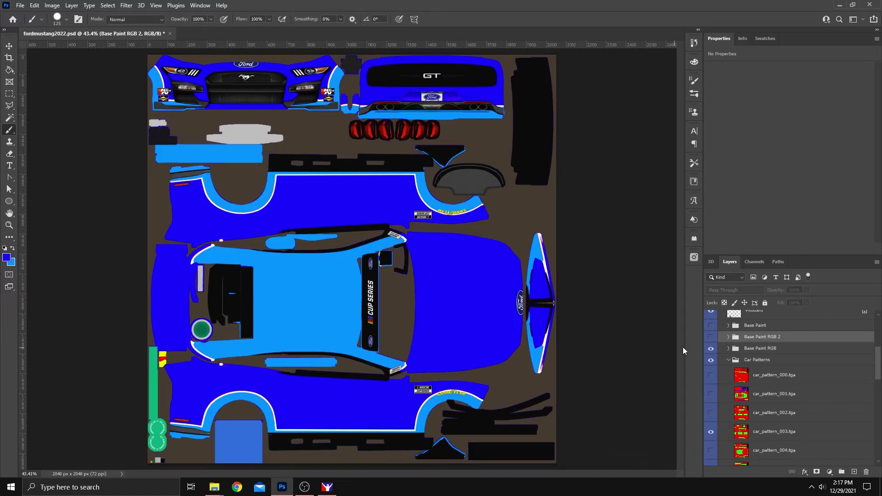
{"action": "left_click", "coordinate": [710, 338]}
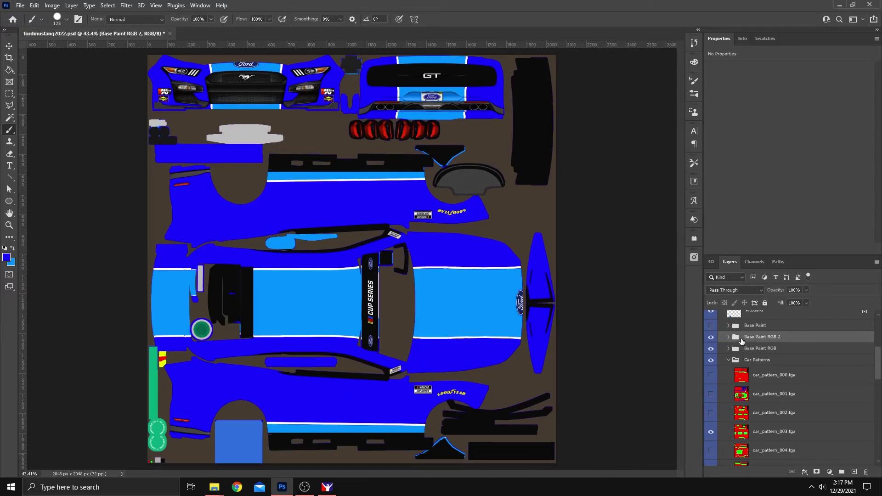
{"action": "left_click", "coordinate": [711, 338]}
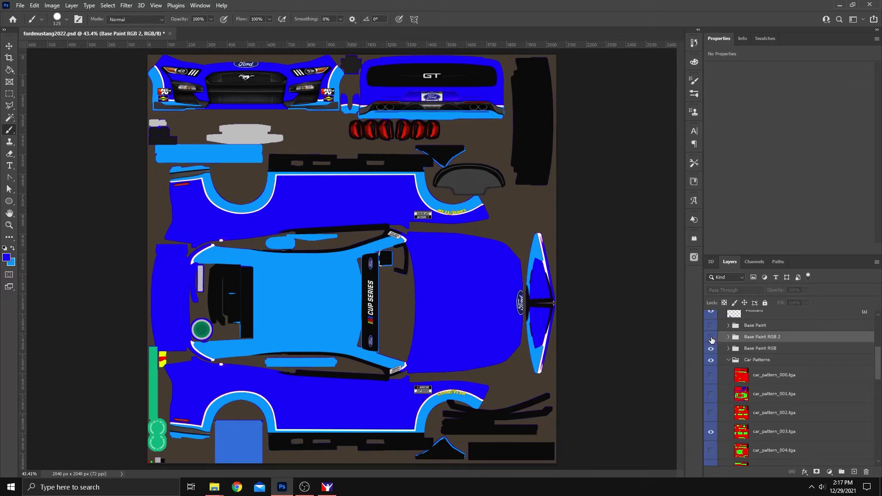
{"action": "left_click", "coordinate": [711, 338]}
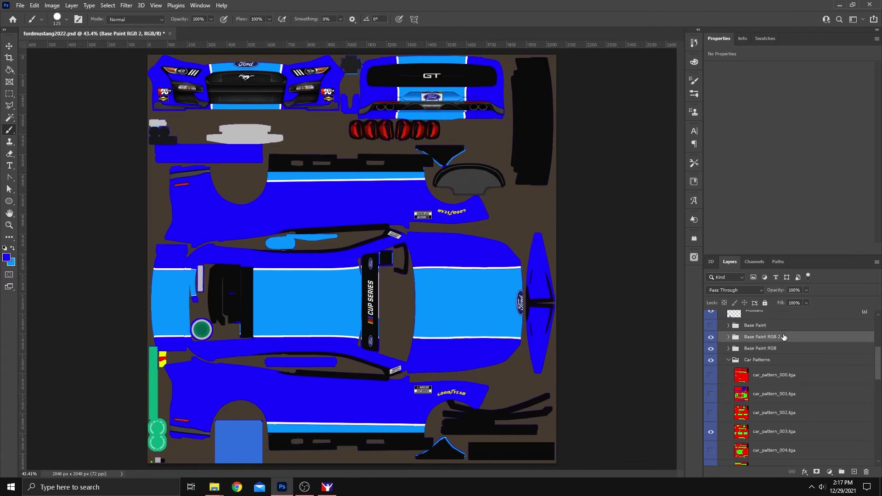
Step: Add a mask to Base Paint RGB 2 and brush over the lower stripe, wheel arch and upper trim
{"action": "left_click", "coordinate": [817, 471]}
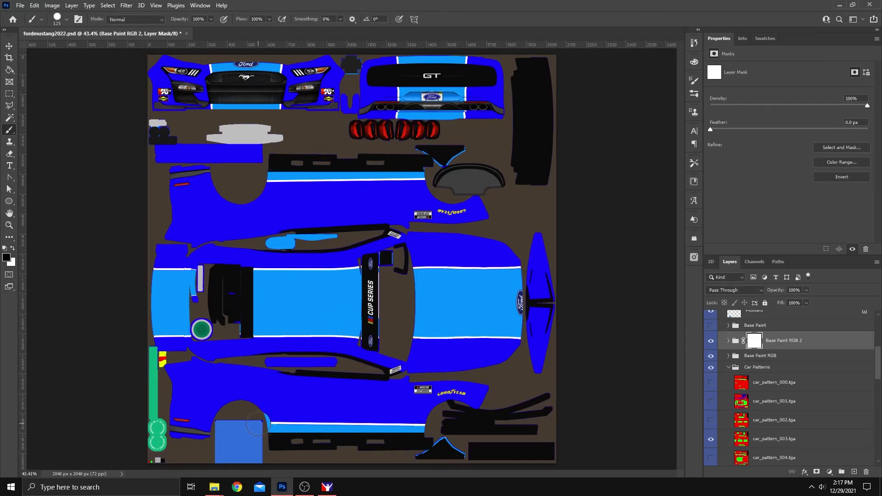
{"action": "mouse_move", "coordinate": [258, 423]}
{"action": "left_mouse_down"}
{"action": "mouse_move", "coordinate": [409, 432]}
{"action": "mouse_move", "coordinate": [427, 429]}
{"action": "mouse_move", "coordinate": [426, 408]}
{"action": "mouse_move", "coordinate": [442, 397]}
{"action": "mouse_move", "coordinate": [481, 405]}
{"action": "left_mouse_up"}
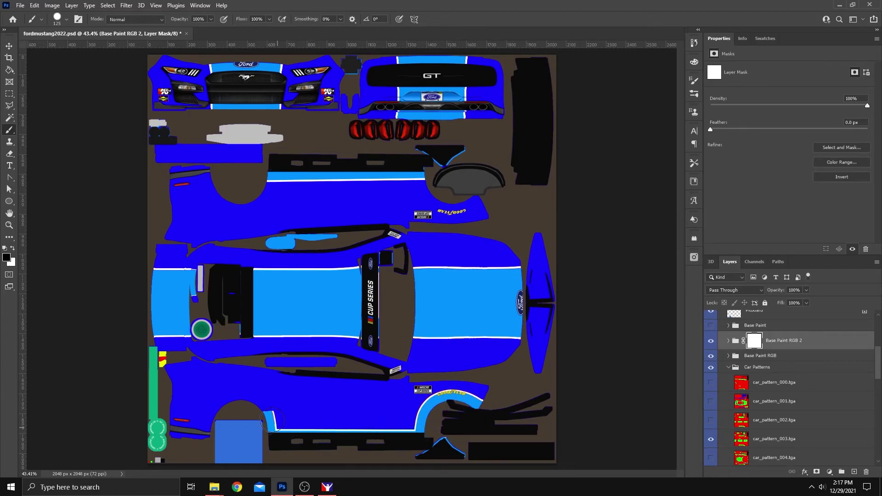
{"action": "mouse_move", "coordinate": [272, 421]}
{"action": "left_mouse_down"}
{"action": "mouse_move", "coordinate": [259, 401]}
{"action": "mouse_move", "coordinate": [236, 395]}
{"action": "mouse_move", "coordinate": [184, 434]}
{"action": "mouse_move", "coordinate": [166, 432]}
{"action": "left_mouse_up"}
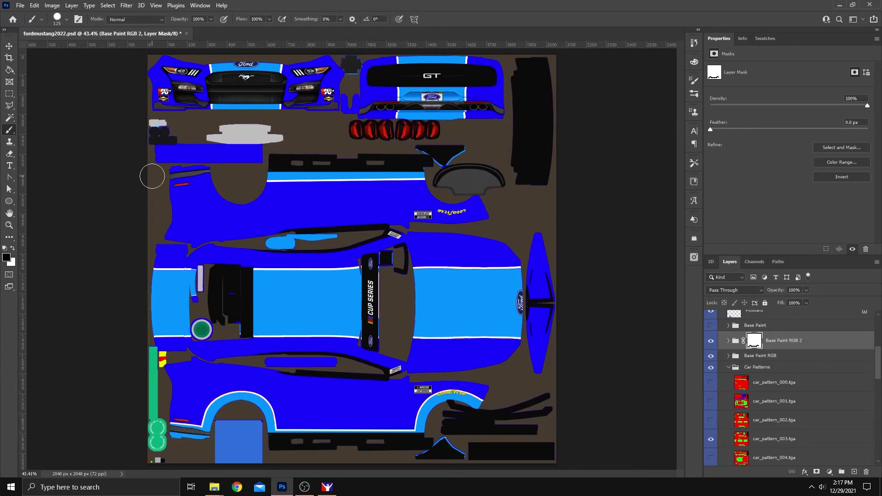
{"action": "mouse_move", "coordinate": [152, 176]}
{"action": "left_mouse_down"}
{"action": "mouse_move", "coordinate": [212, 173]}
{"action": "mouse_move", "coordinate": [164, 168]}
{"action": "mouse_move", "coordinate": [160, 151]}
{"action": "mouse_move", "coordinate": [259, 159]}
{"action": "mouse_move", "coordinate": [259, 147]}
{"action": "mouse_move", "coordinate": [215, 192]}
{"action": "mouse_move", "coordinate": [206, 186]}
{"action": "mouse_move", "coordinate": [221, 198]}
{"action": "mouse_move", "coordinate": [251, 200]}
{"action": "mouse_move", "coordinate": [271, 179]}
{"action": "mouse_move", "coordinate": [308, 176]}
{"action": "mouse_move", "coordinate": [272, 186]}
{"action": "mouse_move", "coordinate": [256, 205]}
{"action": "mouse_move", "coordinate": [218, 208]}
{"action": "mouse_move", "coordinate": [265, 205]}
{"action": "mouse_move", "coordinate": [277, 180]}
{"action": "mouse_move", "coordinate": [418, 175]}
{"action": "mouse_move", "coordinate": [439, 206]}
{"action": "mouse_move", "coordinate": [485, 206]}
{"action": "mouse_move", "coordinate": [481, 195]}
{"action": "mouse_move", "coordinate": [482, 204]}
{"action": "mouse_move", "coordinate": [473, 192]}
{"action": "mouse_move", "coordinate": [477, 208]}
{"action": "mouse_move", "coordinate": [391, 177]}
{"action": "mouse_move", "coordinate": [267, 181]}
{"action": "mouse_move", "coordinate": [257, 207]}
{"action": "mouse_move", "coordinate": [198, 180]}
{"action": "left_mouse_up"}
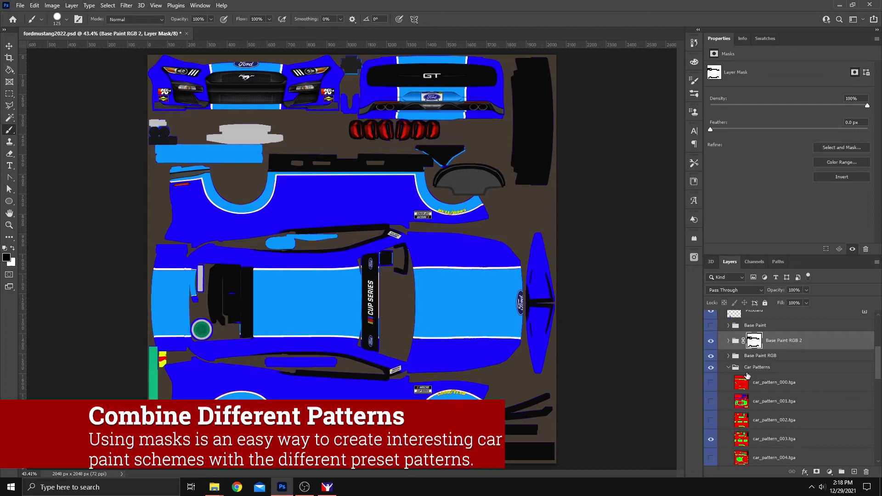
Step: Toggle Base Paint RGB 2 on and off to compare the masked result
{"action": "left_click", "coordinate": [711, 342]}
{"action": "left_click", "coordinate": [712, 342]}
{"action": "left_click", "coordinate": [713, 343]}
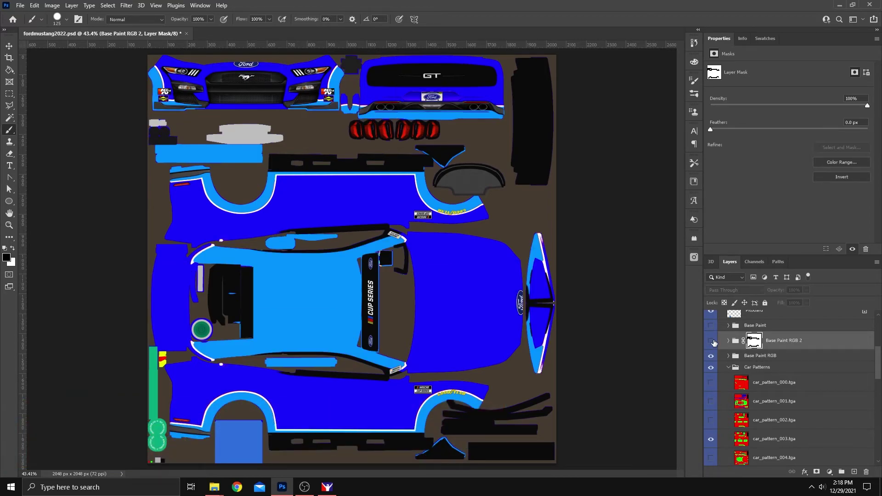
{"action": "left_click", "coordinate": [712, 342]}
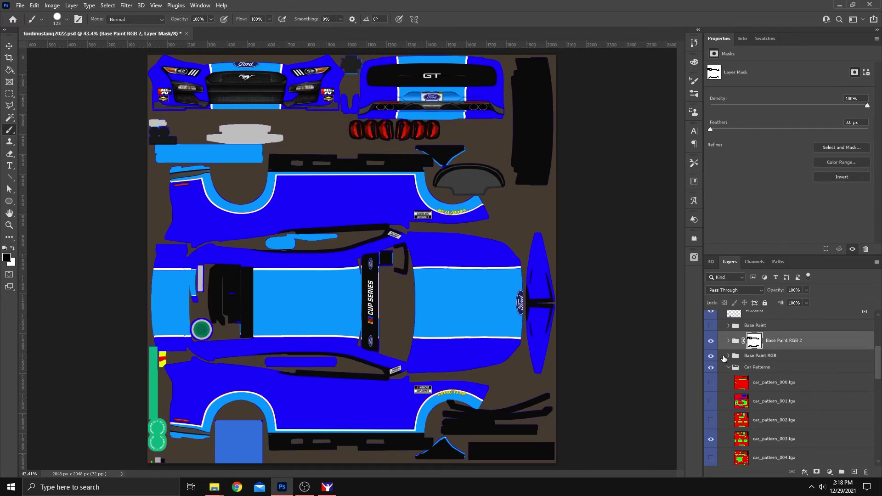
{"action": "left_click", "coordinate": [712, 342]}
{"action": "left_click", "coordinate": [713, 342]}
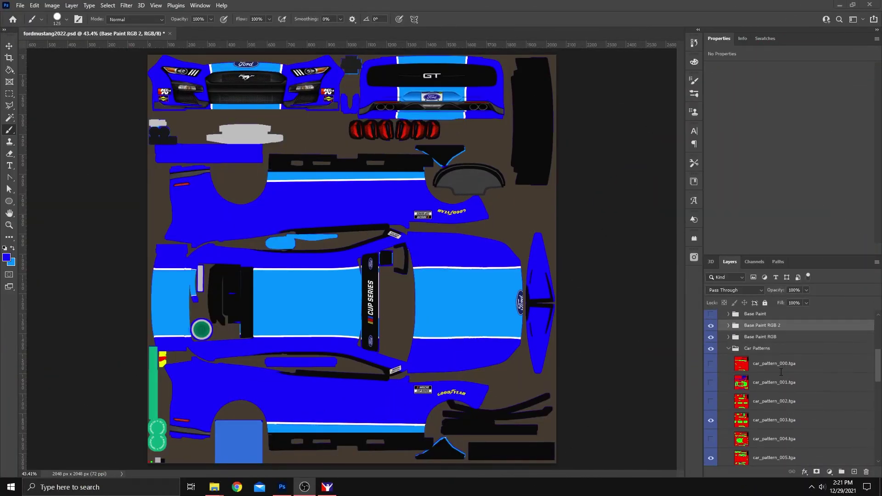
{"action": "scroll", "coordinate": [781, 372], "scroll_direction": "up", "scroll_amount": 1}
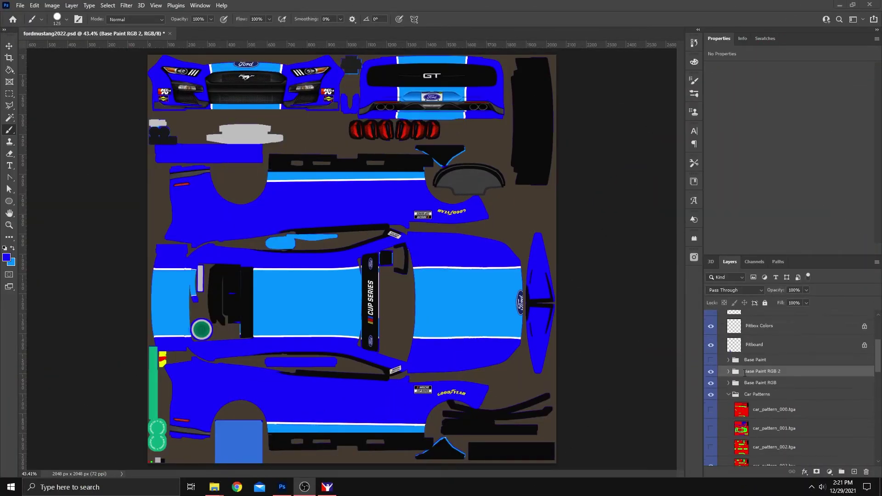
Step: Hide the Base Paint RGB 2 and Base Paint RGB groups
{"action": "left_click", "coordinate": [710, 372]}
{"action": "left_click", "coordinate": [711, 383]}
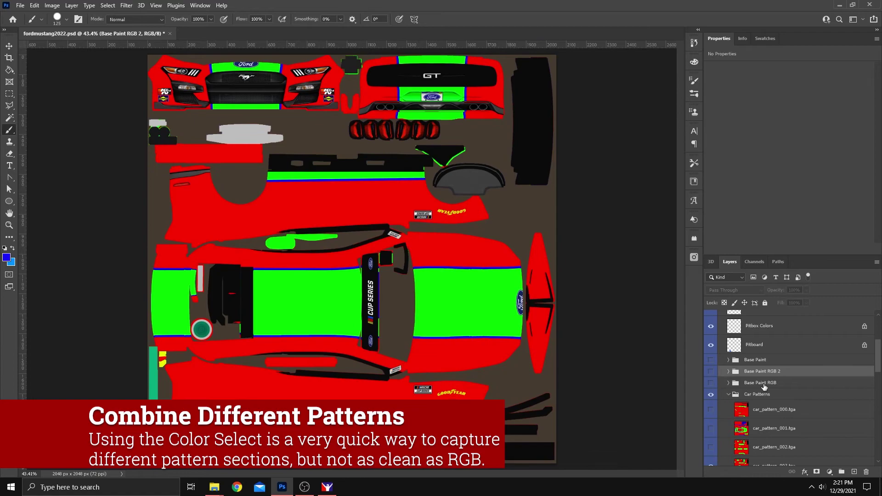
Step: Preview car_pattern_003 and 004, then show and select car_pattern_005 alone
{"action": "scroll", "coordinate": [713, 382], "scroll_direction": "down", "scroll_amount": 1}
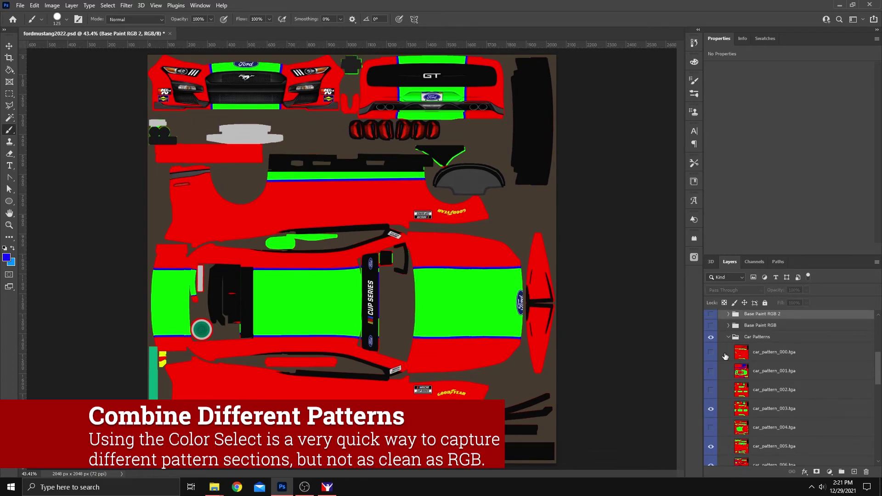
{"action": "left_click", "coordinate": [710, 408]}
{"action": "left_click", "coordinate": [711, 446]}
{"action": "scroll", "coordinate": [759, 406], "scroll_direction": "down", "scroll_amount": 1}
{"action": "scroll", "coordinate": [760, 405], "scroll_direction": "down", "scroll_amount": 1}
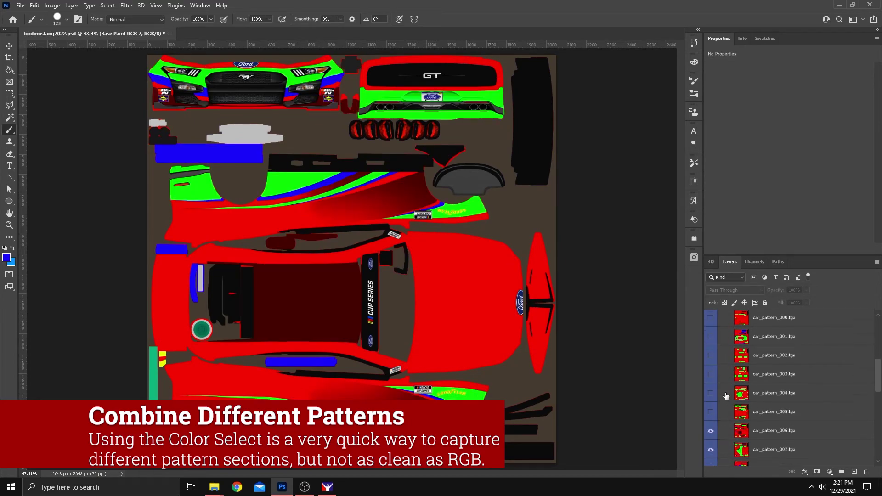
{"action": "left_click", "coordinate": [711, 374]}
{"action": "left_click", "coordinate": [711, 393]}
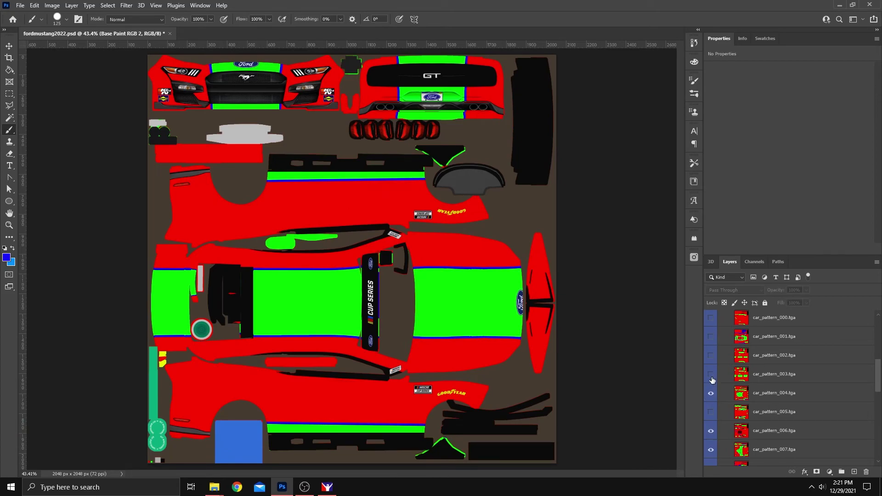
{"action": "left_click", "coordinate": [711, 374]}
{"action": "left_click", "coordinate": [711, 412]}
{"action": "left_click", "coordinate": [711, 393]}
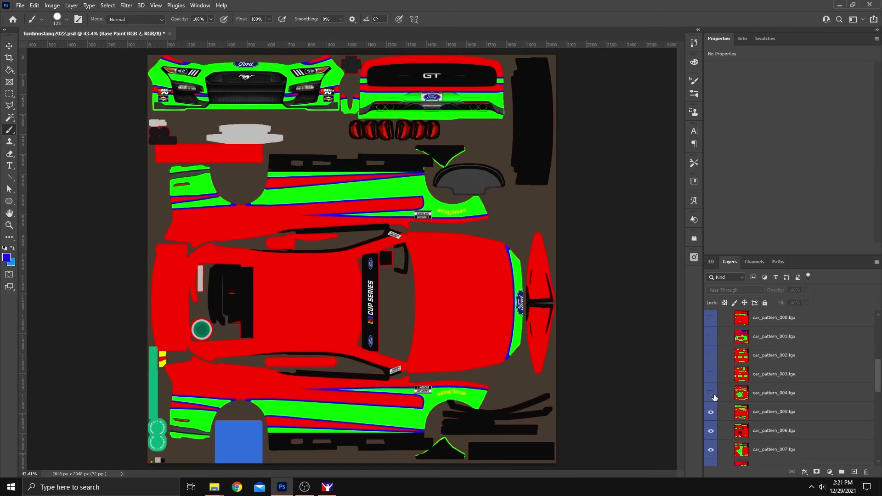
{"action": "left_click", "coordinate": [743, 415]}
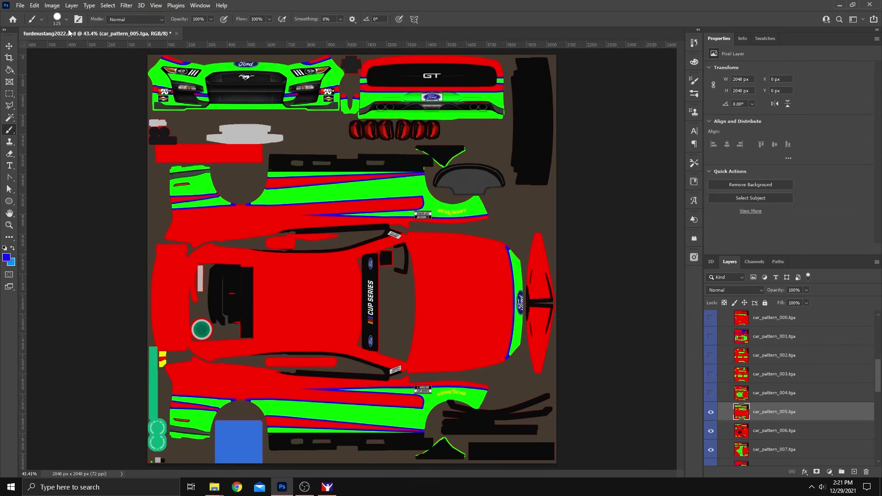
Step: Select all of car_pattern_005's green stripe areas with Color Range
{"action": "left_click", "coordinate": [9, 46]}
{"action": "left_click", "coordinate": [107, 6]}
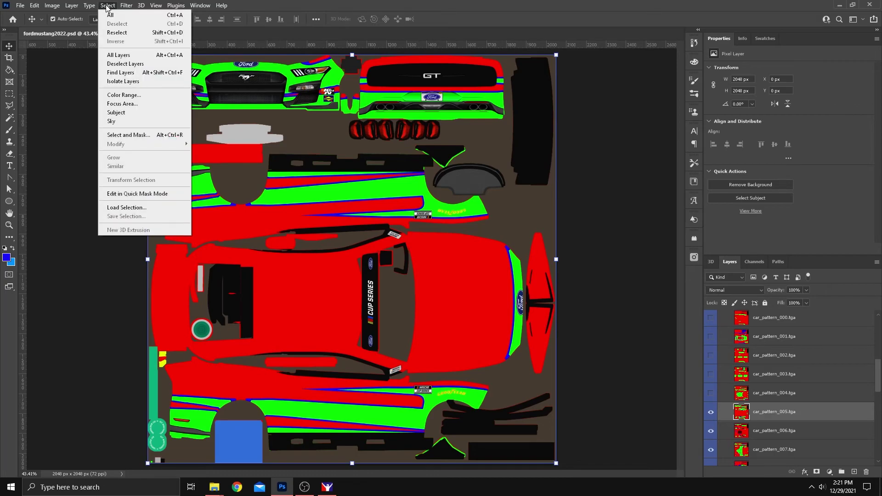
{"action": "left_click", "coordinate": [125, 95]}
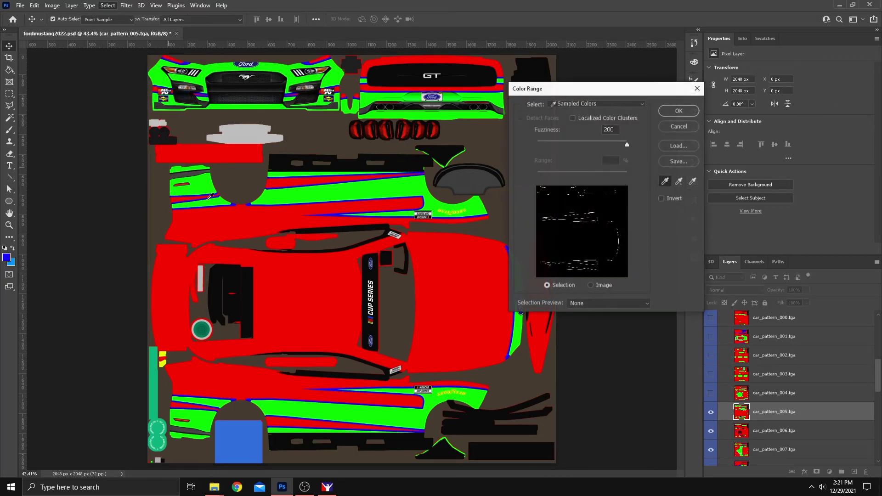
{"action": "left_click", "coordinate": [400, 182]}
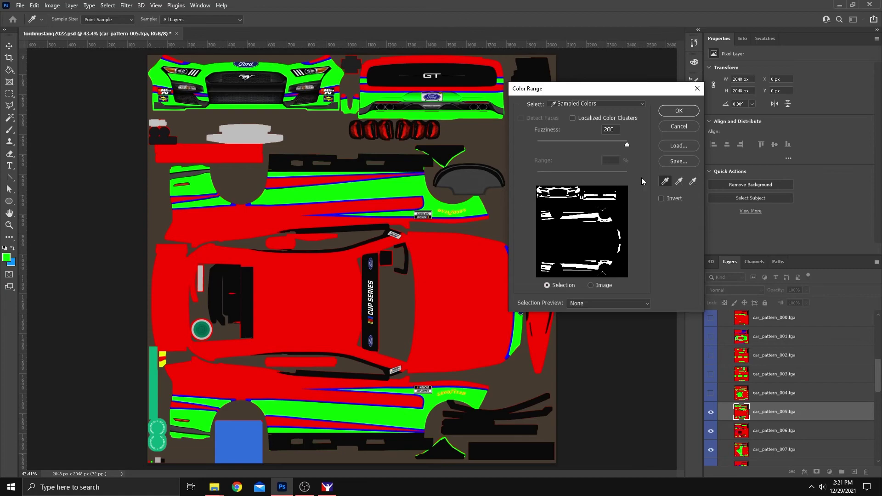
{"action": "left_click", "coordinate": [681, 111]}
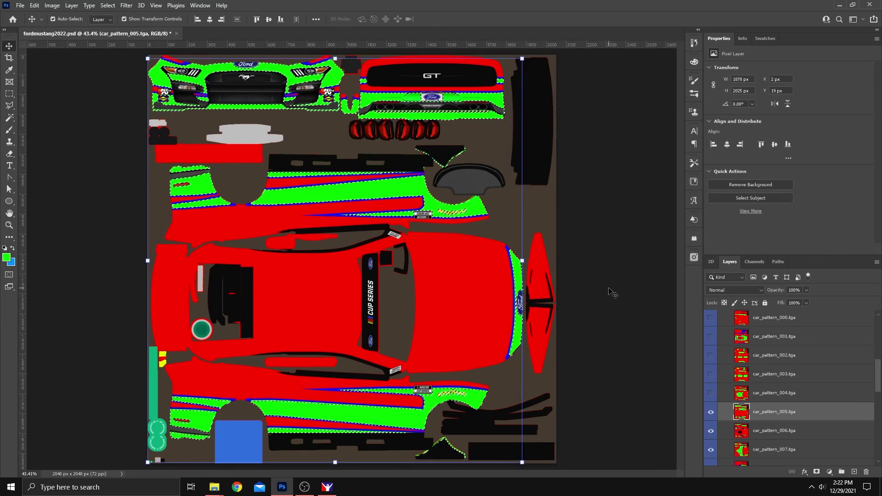
Step: Copy the green selection to a new Layer 10 and move it above Base Paint RGB 2
{"action": "key", "text": "ctrl+j"}
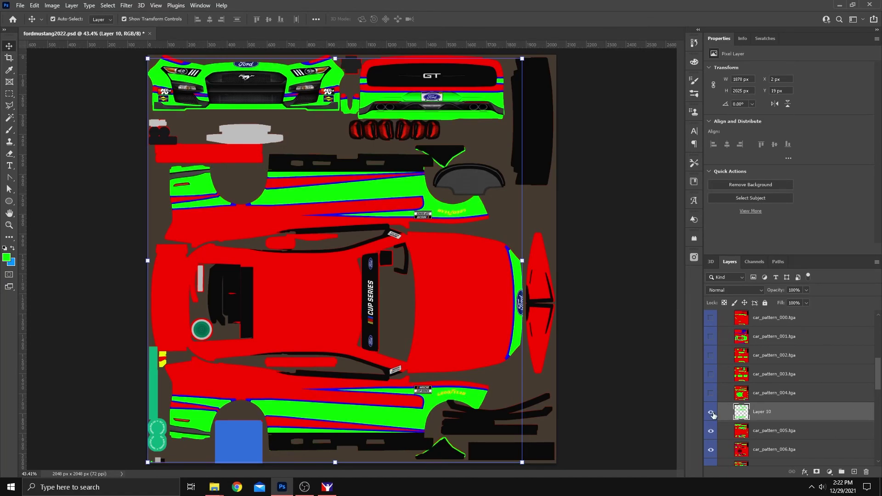
{"action": "mouse_move", "coordinate": [733, 417]}
{"action": "left_mouse_down"}
{"action": "mouse_move", "coordinate": [729, 295]}
{"action": "mouse_move", "coordinate": [729, 416]}
{"action": "left_mouse_up"}
{"action": "scroll", "coordinate": [765, 416], "scroll_direction": "down", "scroll_amount": 3}
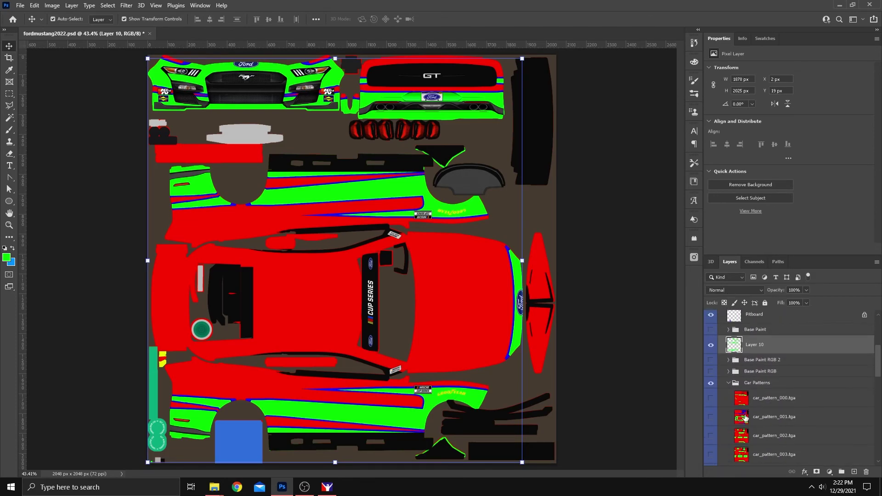
Step: Hide Car Patterns, show both base paint groups, and toggle Layer 10 to compare
{"action": "left_click", "coordinate": [711, 384]}
{"action": "left_click", "coordinate": [710, 361]}
{"action": "left_click", "coordinate": [711, 372]}
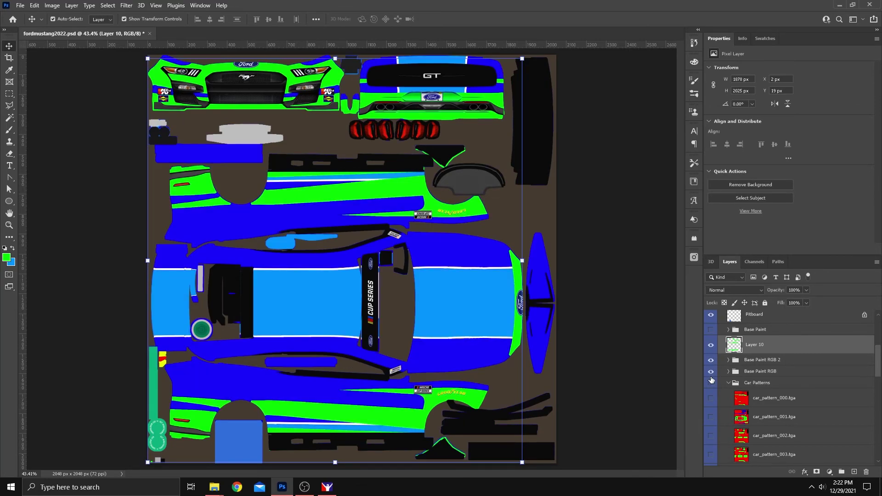
{"action": "left_click", "coordinate": [711, 345]}
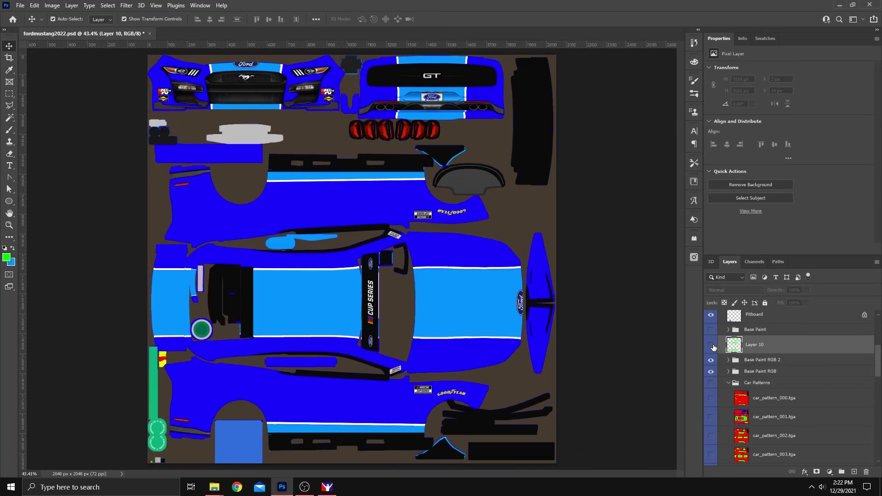
{"action": "left_click", "coordinate": [712, 345]}
{"action": "left_click", "coordinate": [711, 346]}
{"action": "left_click", "coordinate": [711, 346]}
{"action": "left_click", "coordinate": [711, 346]}
{"action": "left_click", "coordinate": [711, 346]}
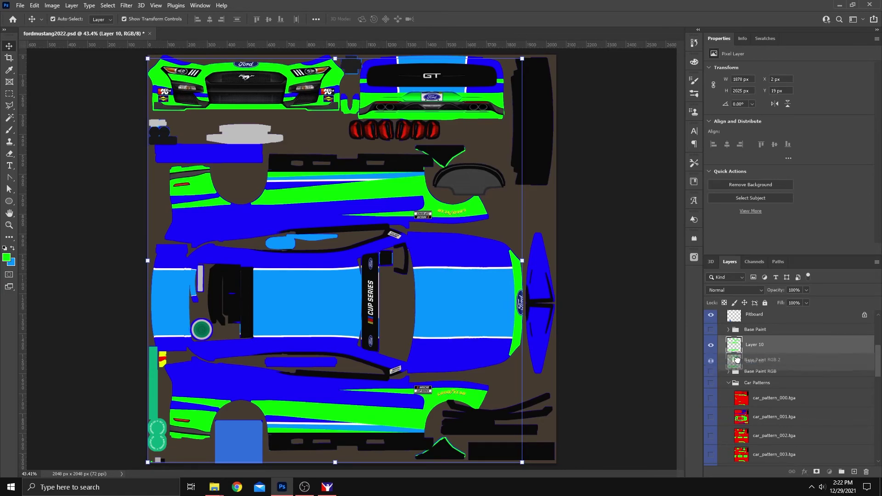
Step: Place Layer 10 below Base Paint RGB 2, undoing an accidental drop into the group
{"action": "left_click_drag", "start_coordinate": [742, 347], "coordinate": [737, 362]}
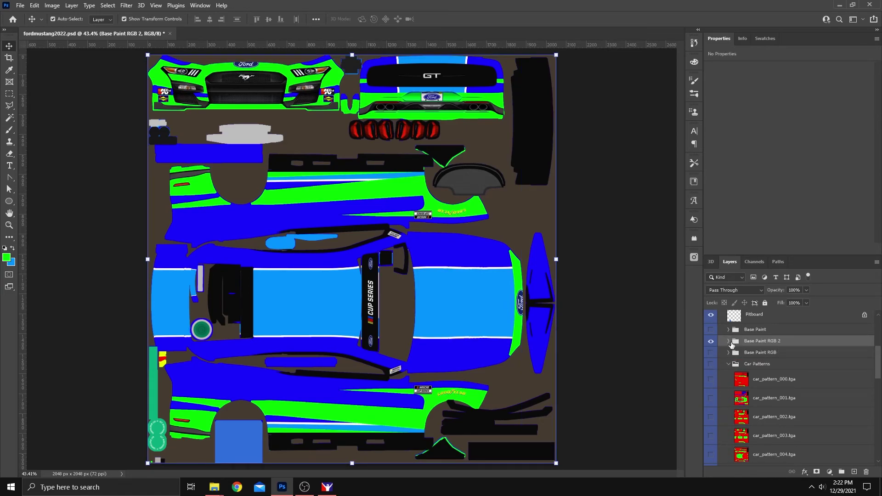
{"action": "key", "text": "ctrl"}
{"action": "key", "text": "ctrl+z"}
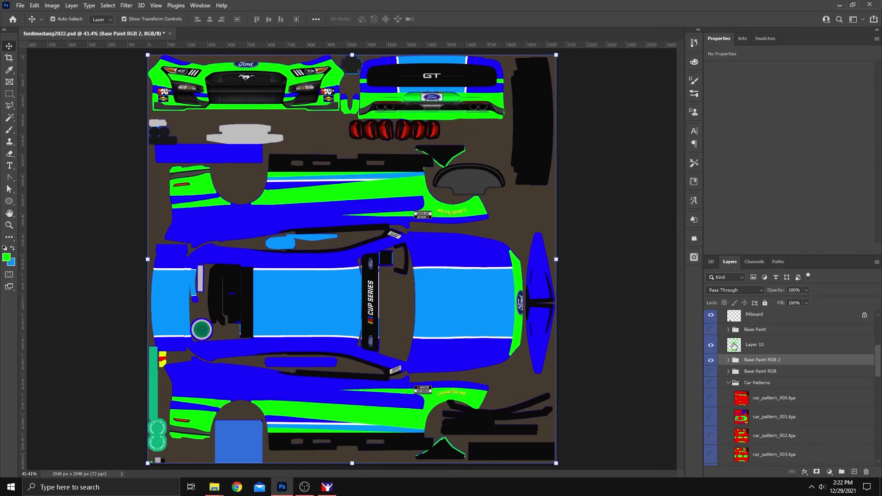
{"action": "left_click_drag", "start_coordinate": [731, 344], "coordinate": [729, 365]}
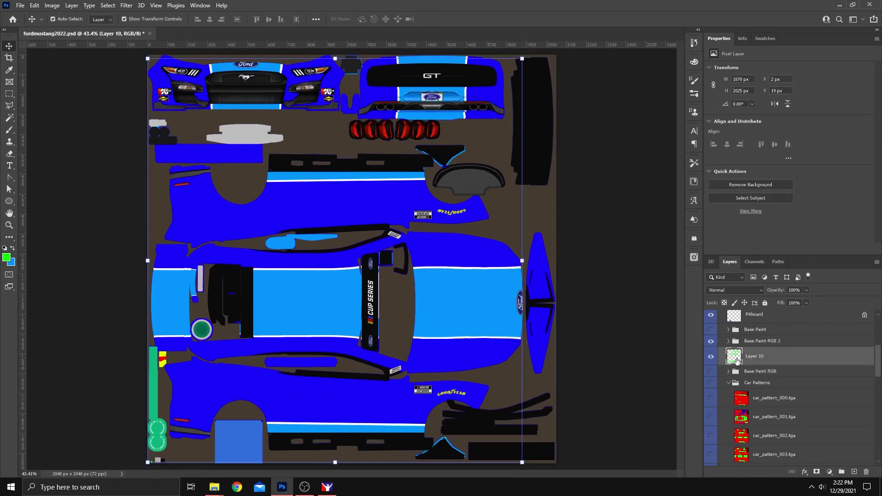
Step: Hide Base Paint RGB 2, show Base Paint RGB, and compare with Layer 10 toggled
{"action": "left_click", "coordinate": [710, 342]}
{"action": "left_click", "coordinate": [710, 342]}
{"action": "left_click", "coordinate": [711, 343]}
{"action": "left_click", "coordinate": [711, 372]}
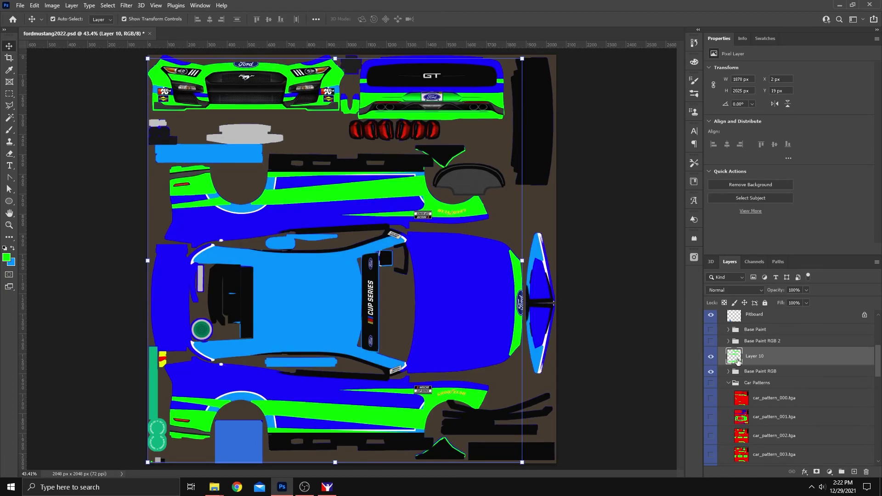
{"action": "left_click", "coordinate": [710, 357]}
{"action": "left_click", "coordinate": [710, 357]}
{"action": "mouse_move", "coordinate": [732, 359]}
{"action": "left_mouse_down"}
{"action": "mouse_move", "coordinate": [731, 340]}
{"action": "mouse_move", "coordinate": [730, 358]}
{"action": "left_mouse_up"}
Step: Hide Layer 10, then create a new group above Base Paint and name it Stickers
{"action": "left_click", "coordinate": [711, 356]}
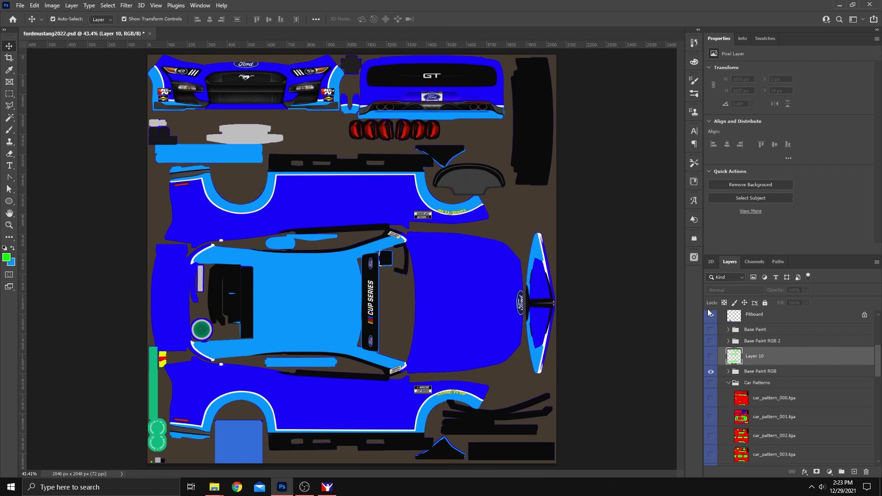
{"action": "left_click", "coordinate": [756, 331]}
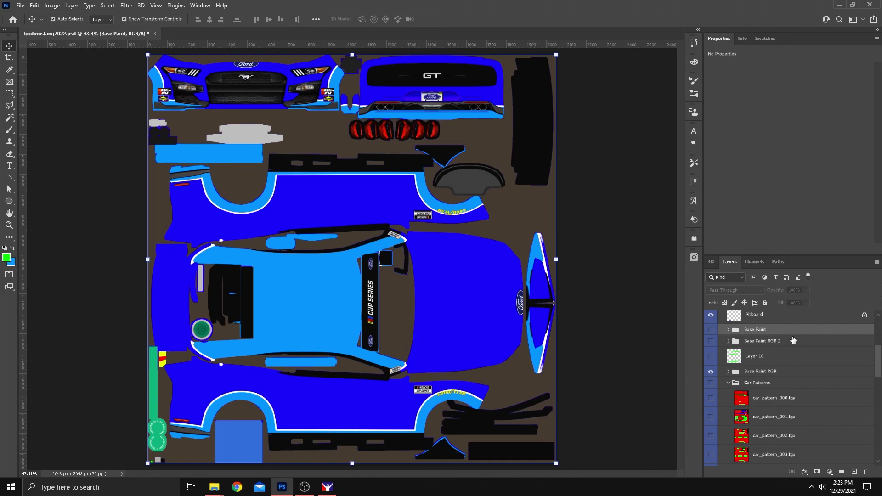
{"action": "left_click", "coordinate": [841, 471]}
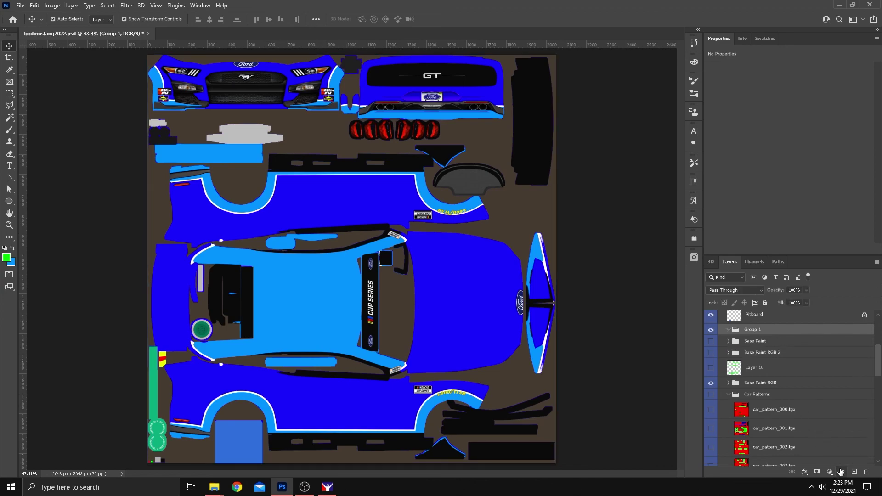
{"action": "double_click", "coordinate": [760, 329]}
{"action": "type", "text": "Stickers"}
{"action": "key", "text": "Return"}
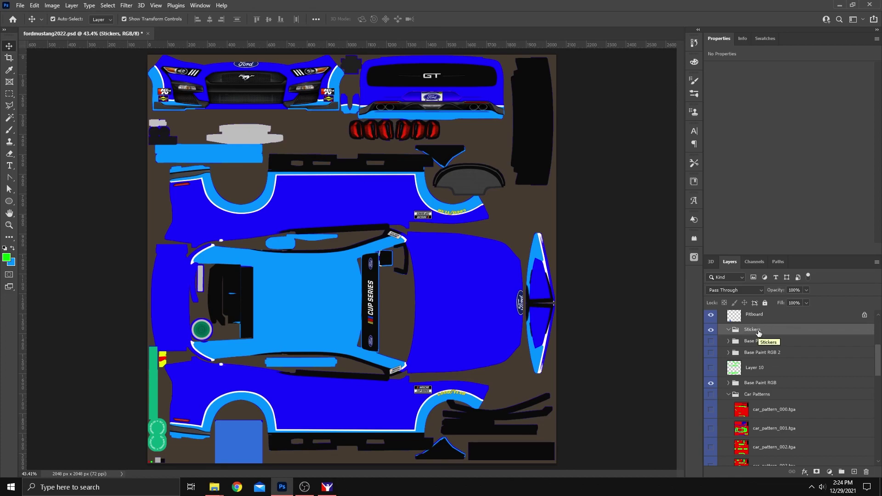